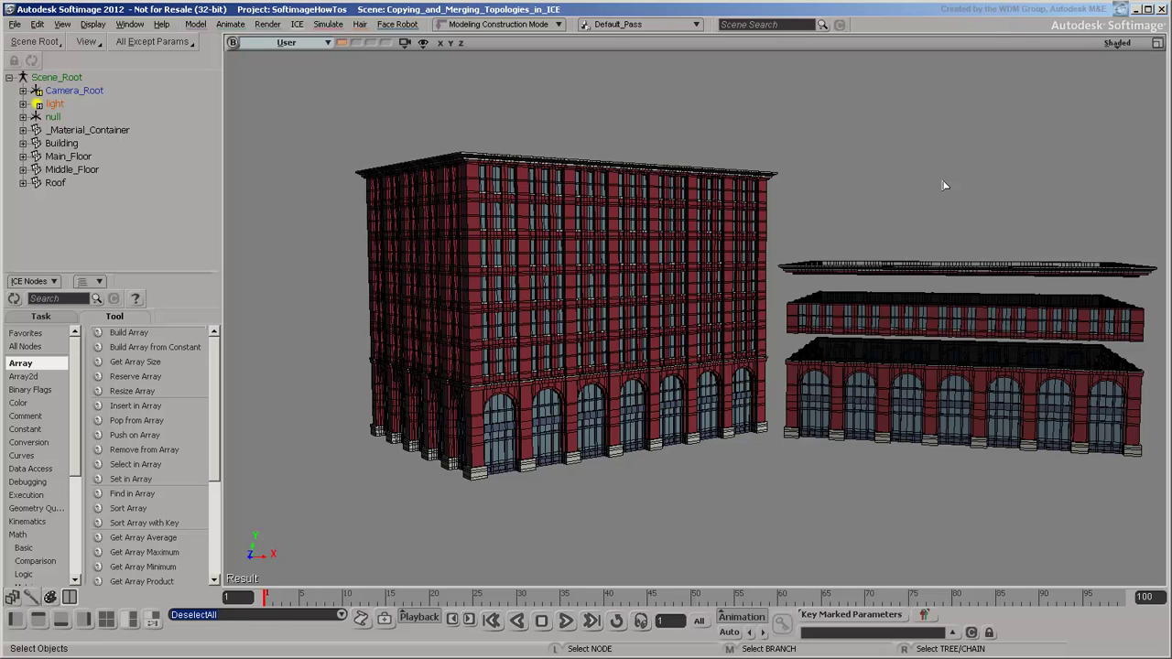
Delete the existing Building mesh, leaving Main_Floor, Middle_Floor and Roof in the scene
click(779, 211)
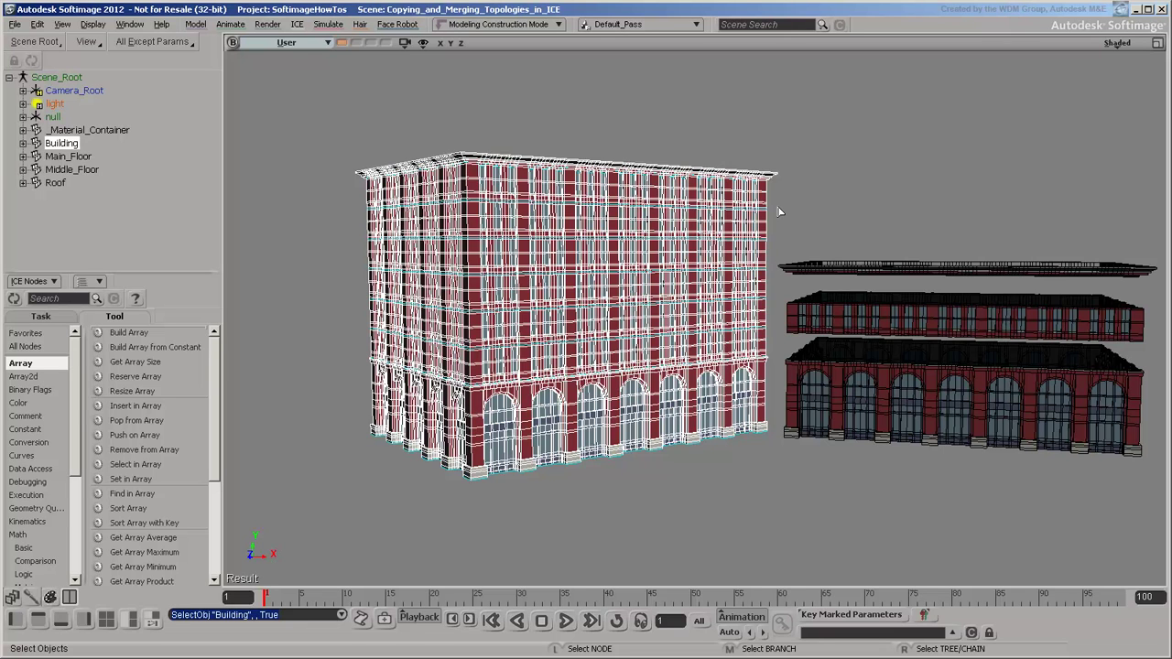
key(h)
click(569, 432)
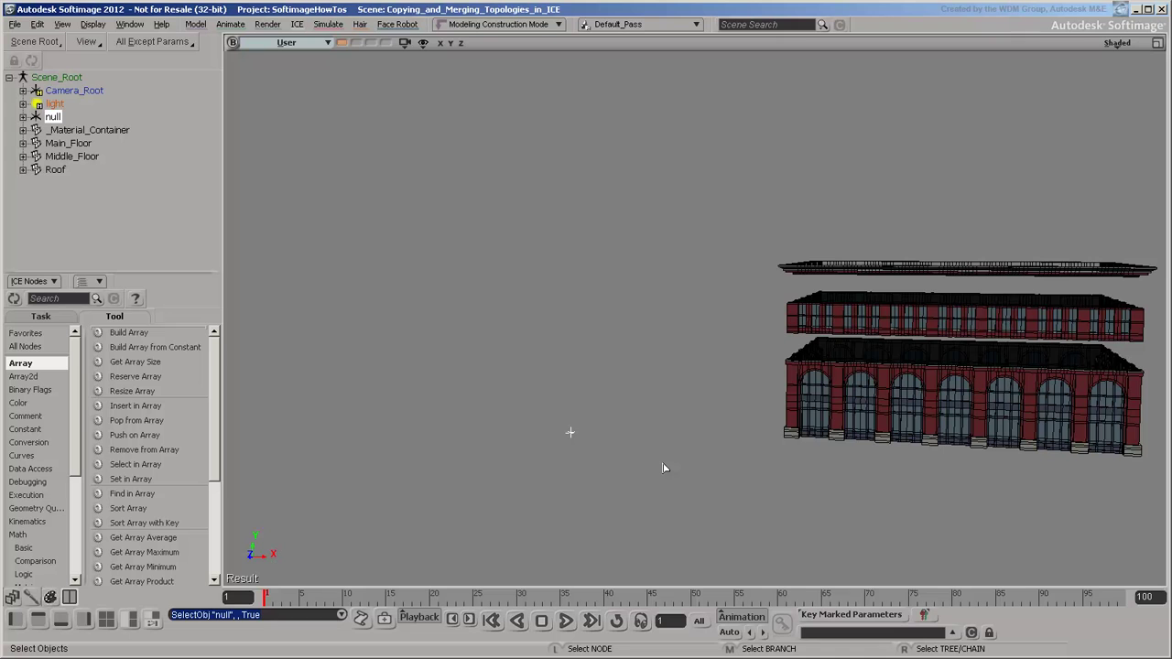
Create an empty polygon mesh and rename it from polymsh to Building
click(195, 24)
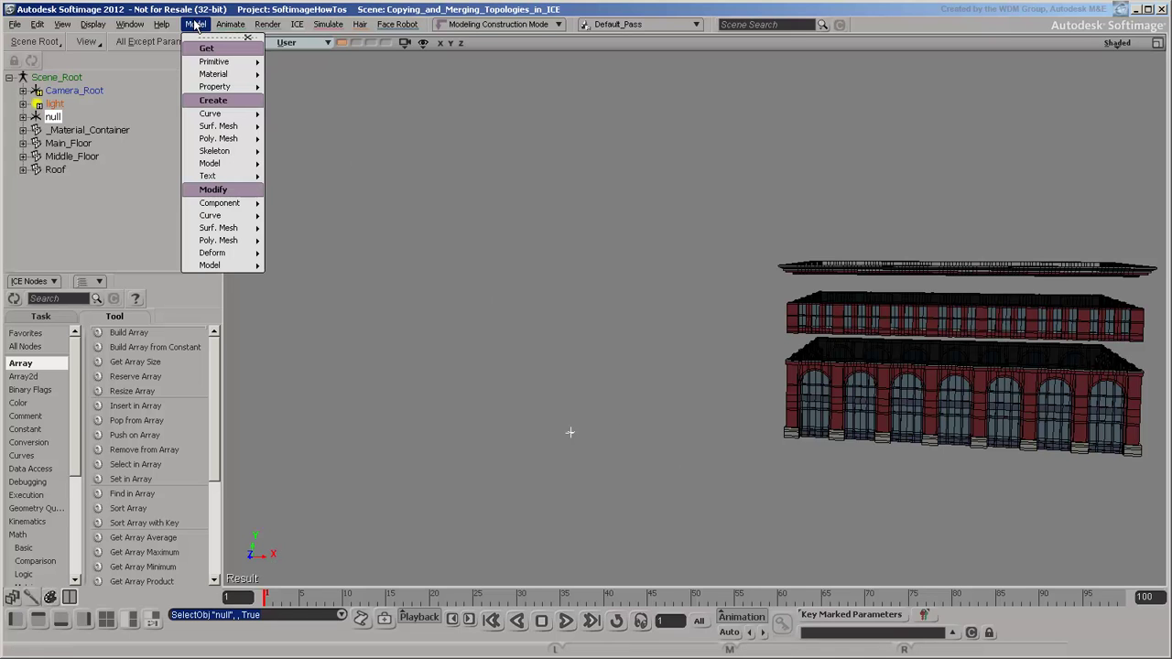
mouse_move(207, 62)
mouse_move(316, 87)
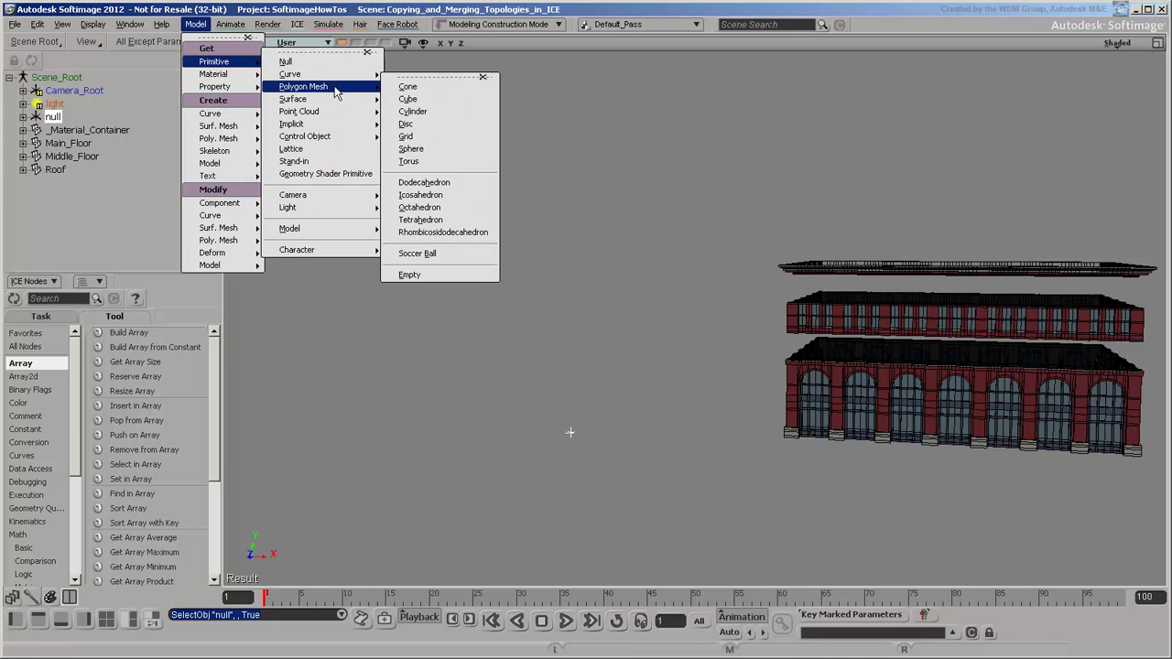
click(429, 274)
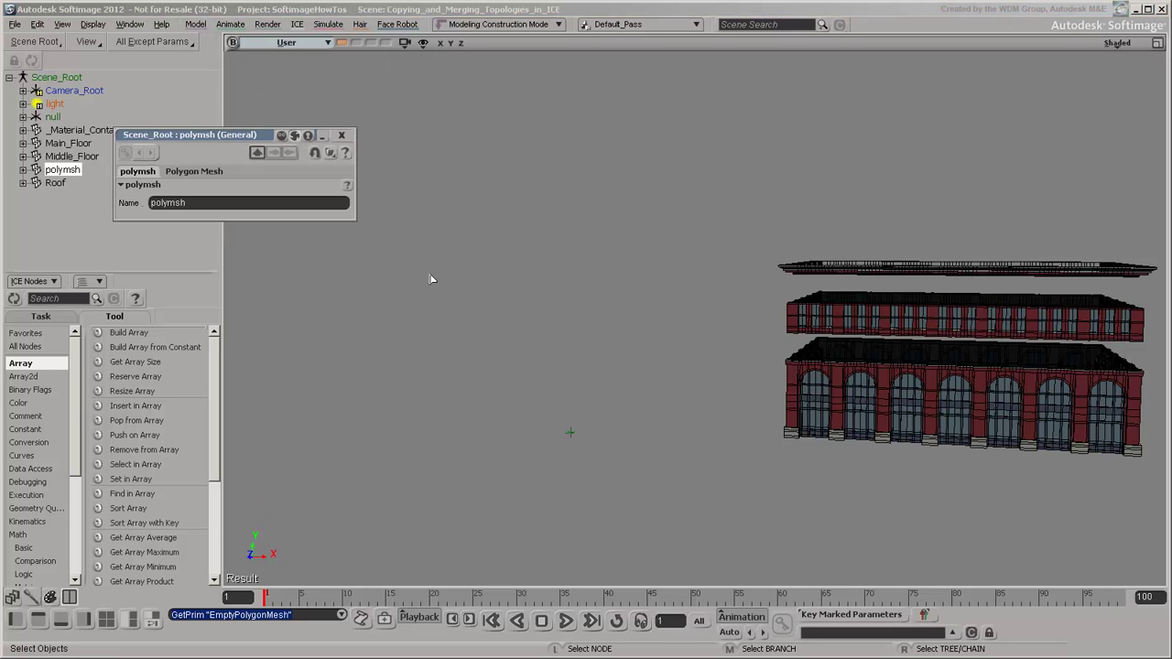
double_click(241, 203)
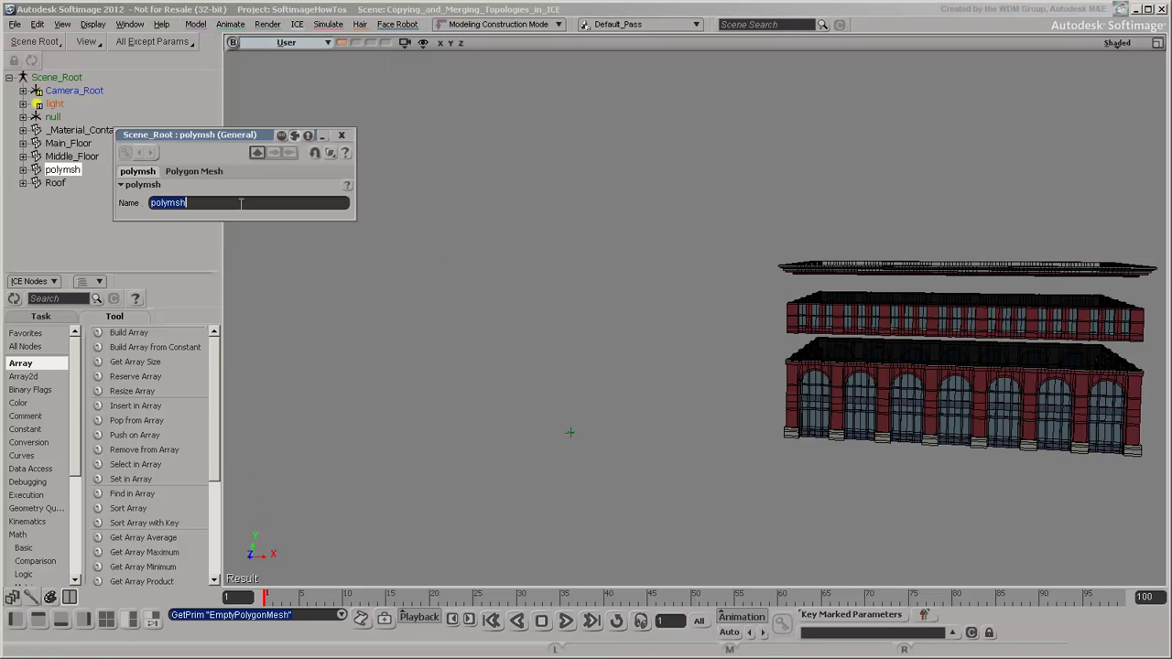
text(Building)
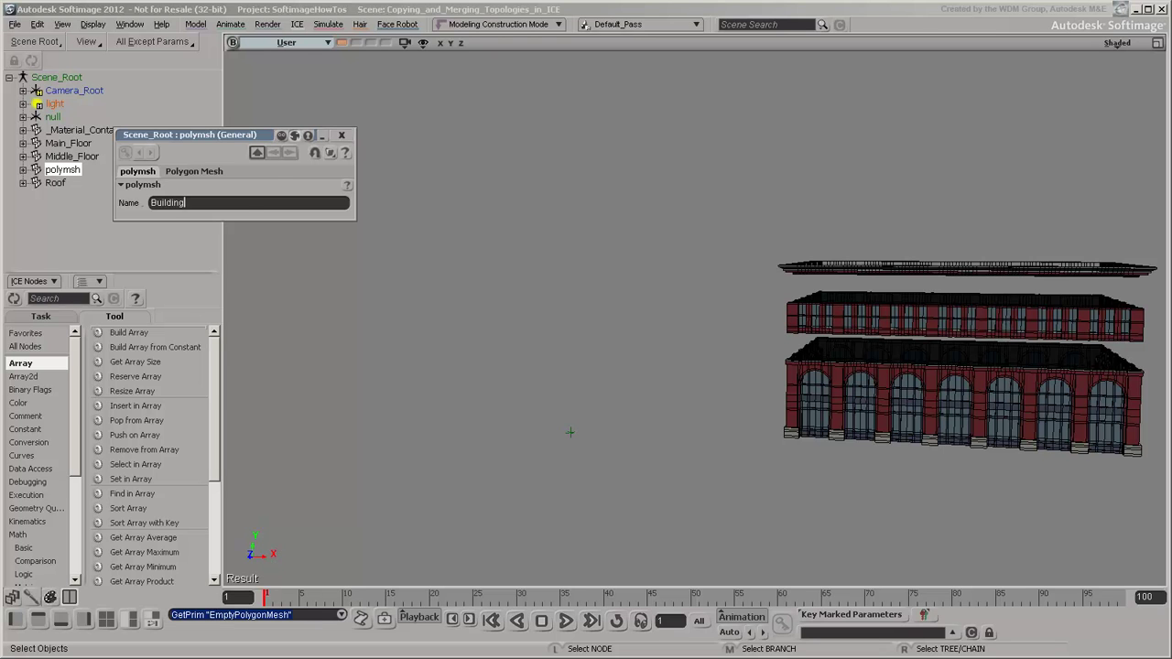
key(Return)
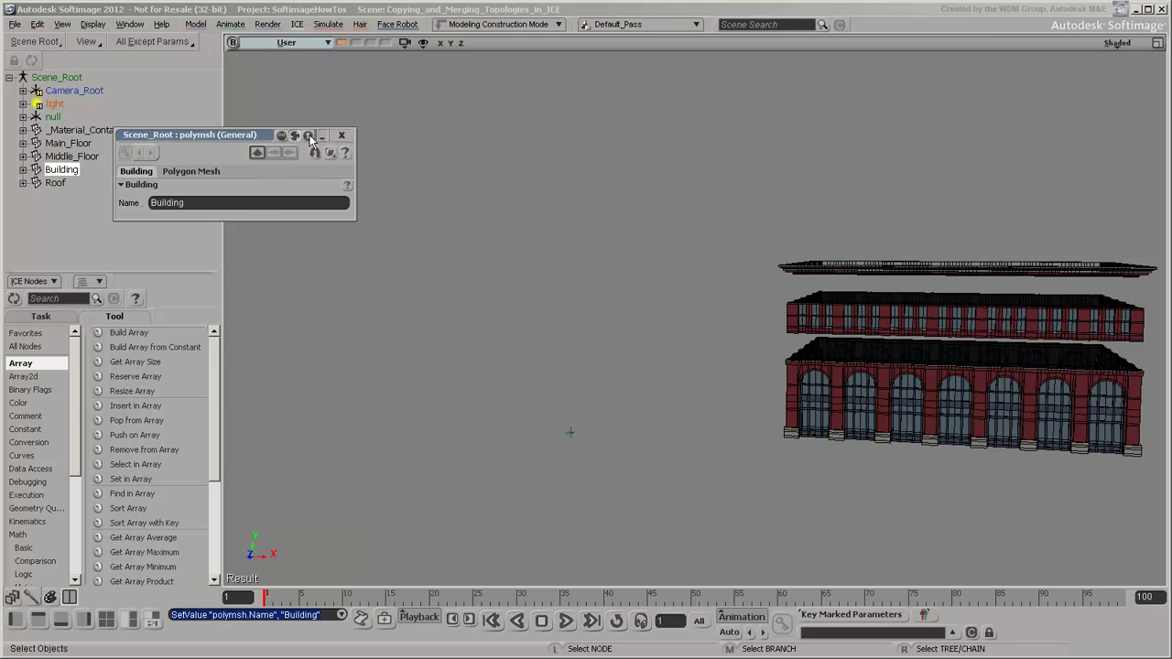
click(342, 135)
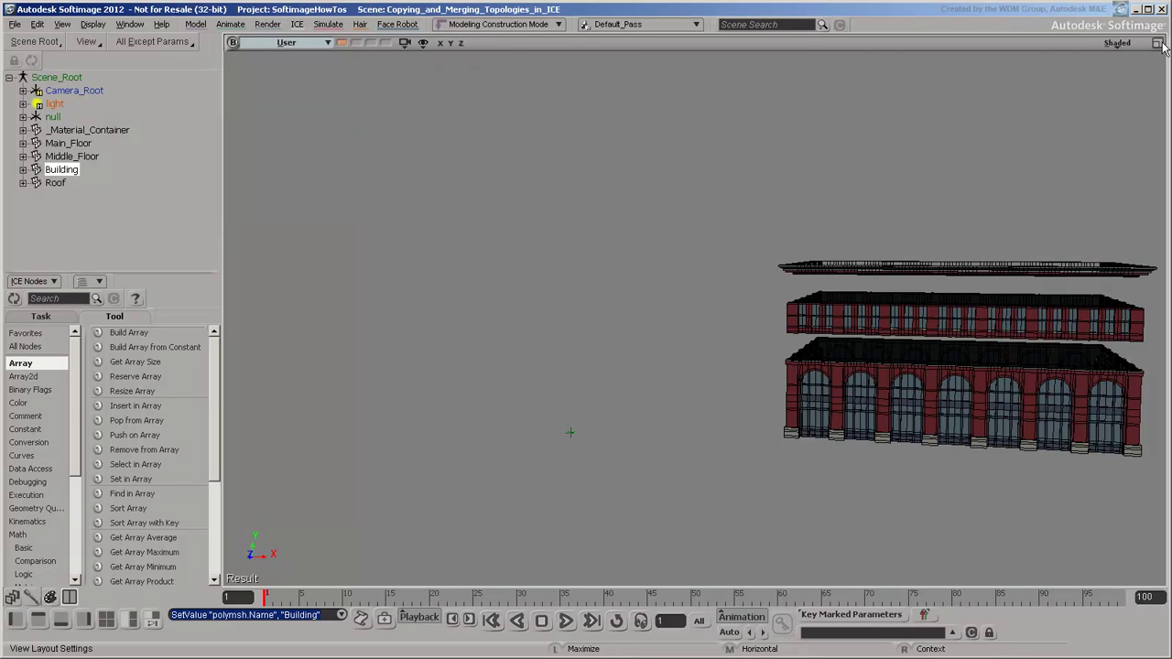
Create an ICE tree on Building in the ICE Tree editor and move its root node right
key(alt+9)
click(241, 338)
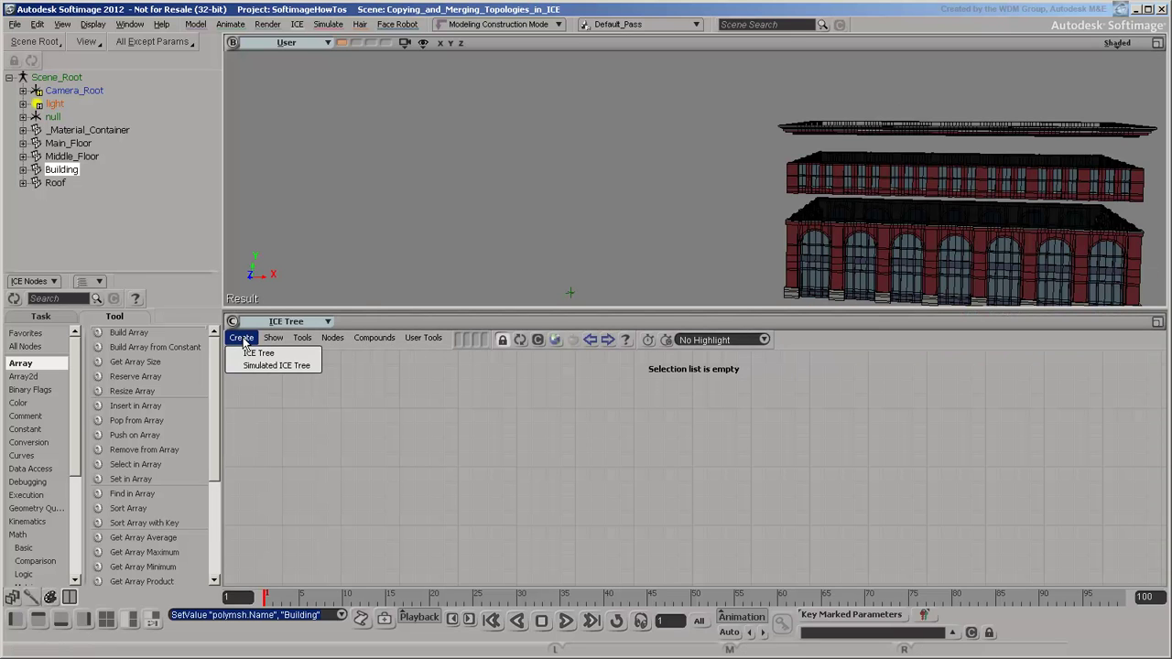
click(251, 353)
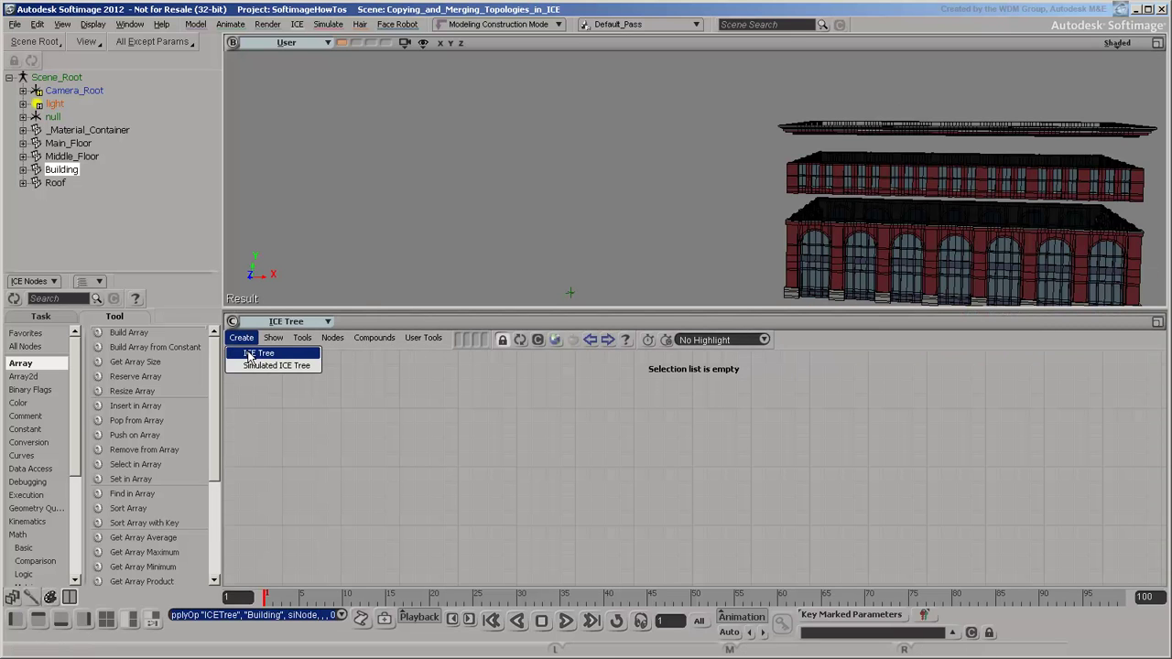
drag(689, 459, 1088, 456)
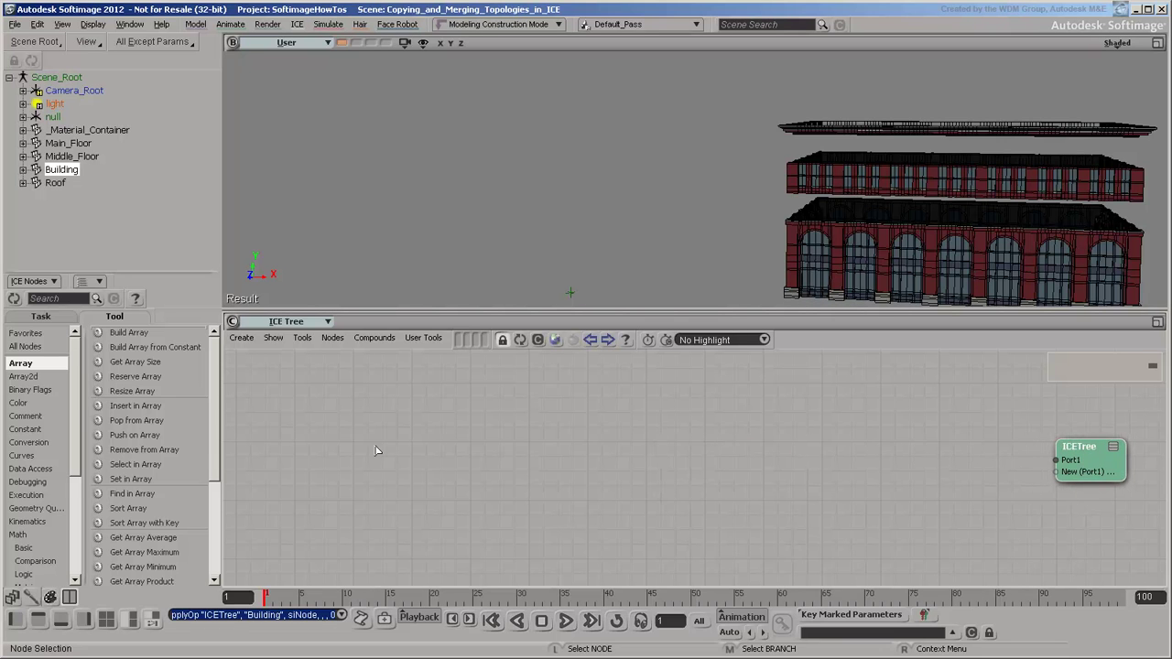
Add a Merge Polygon Meshes node from Topology > Copy and Merge and connect it to the root's Port1
click(43, 316)
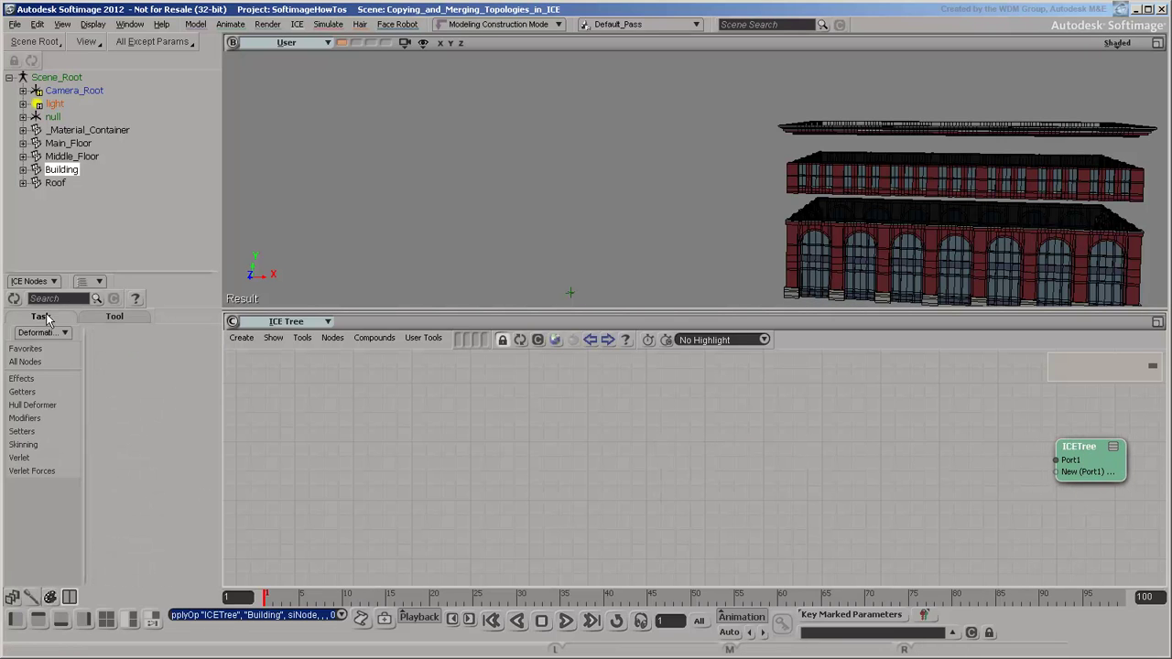
click(46, 333)
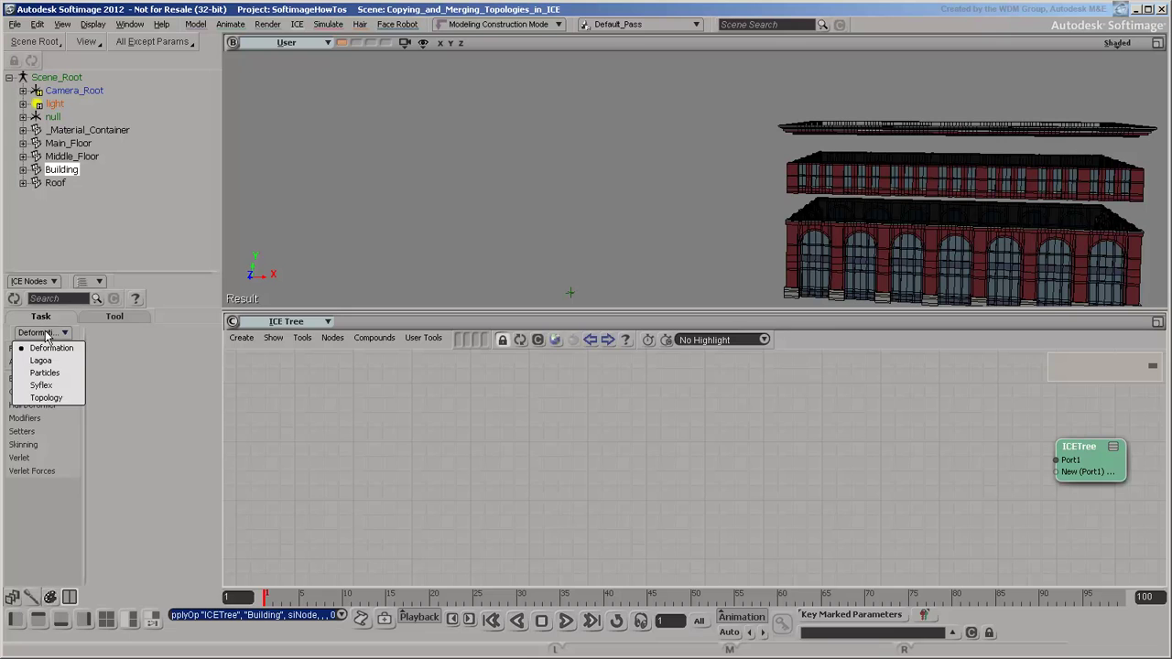
click(48, 399)
click(58, 393)
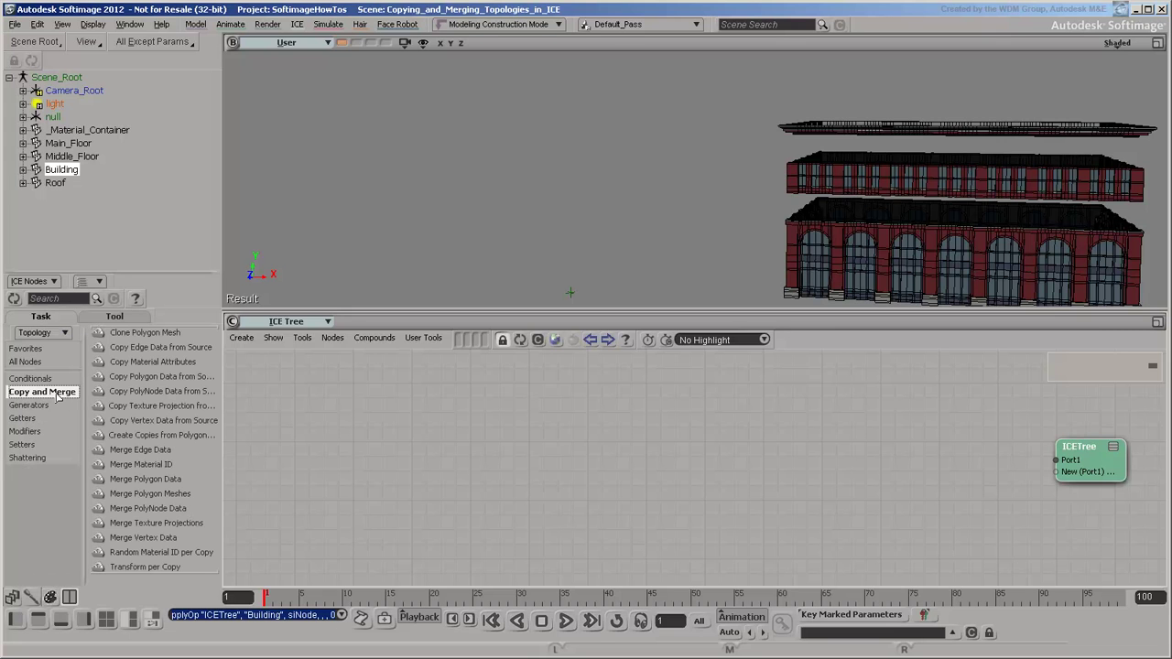
drag(129, 494, 861, 455)
drag(993, 475, 1064, 460)
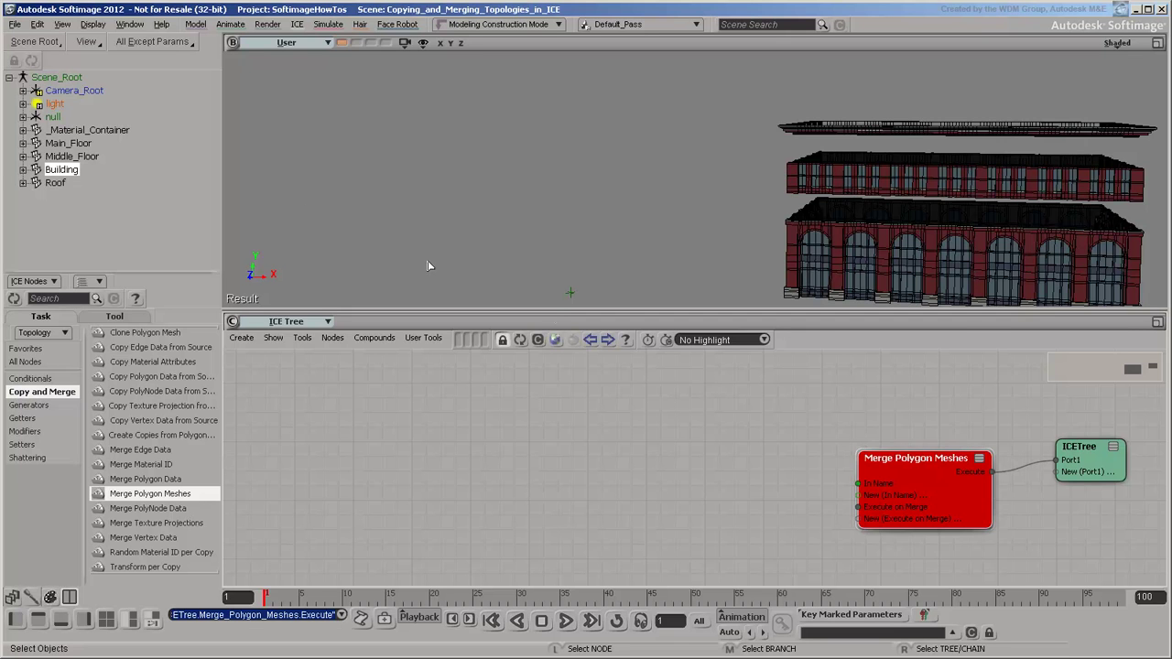
Add a Get Main_Floor node and wire its Out Name into Merge Polygon Meshes' In Name
click(74, 144)
drag(78, 146, 578, 458)
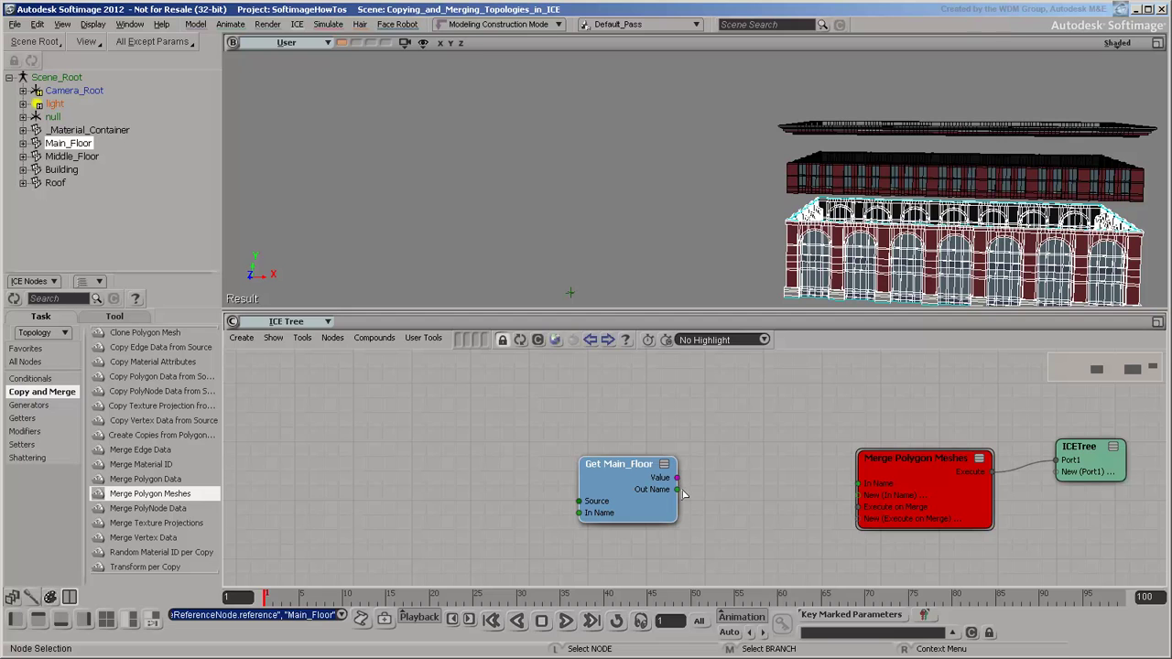
drag(676, 489, 889, 488)
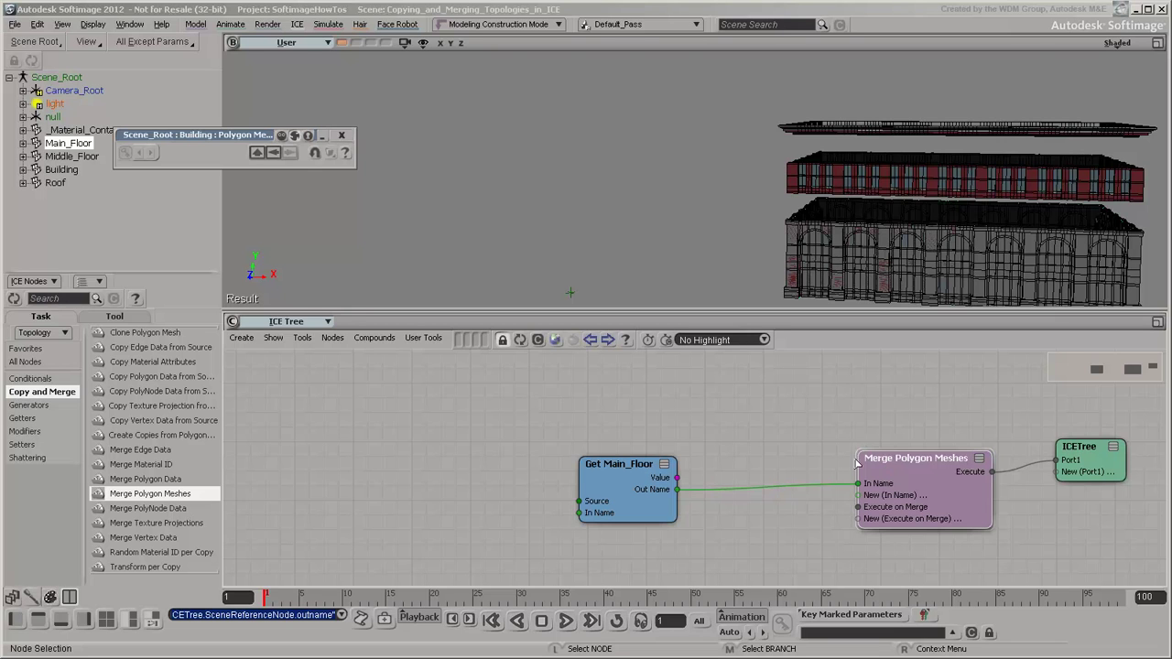
Explode the Merge Polygon Meshes compound, then the Build Topology Array compound inside it
click(391, 338)
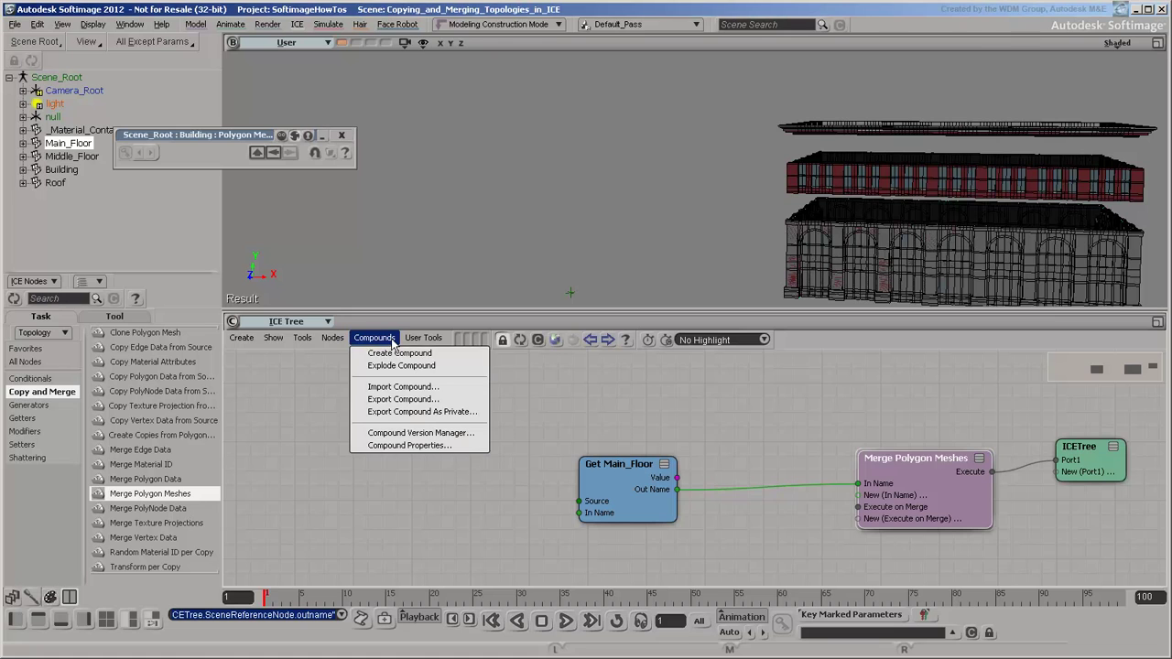
click(398, 367)
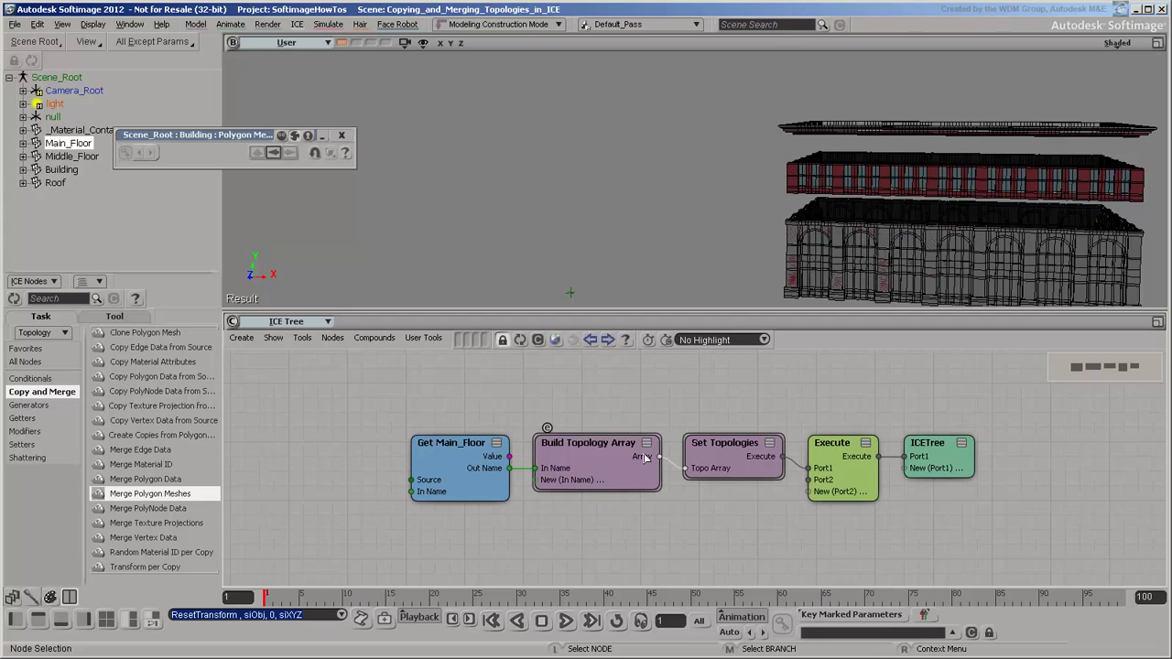
click(375, 338)
click(381, 367)
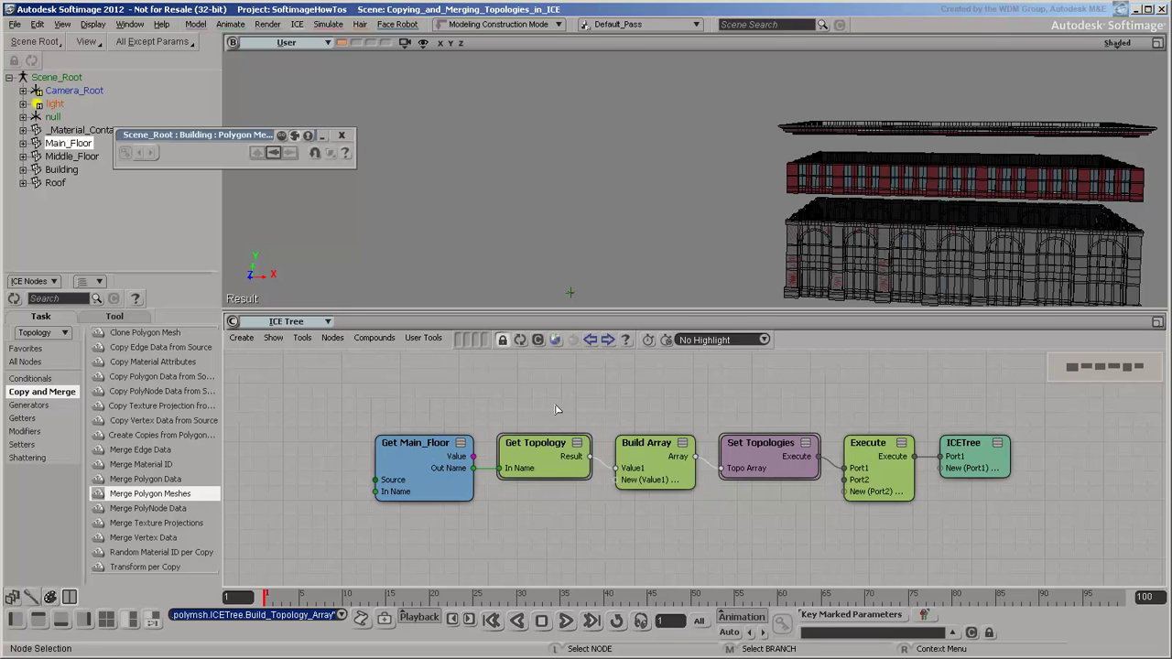
Spread the nodes apart: Get Main_Floor and Get Topology left, Build Array and root right
click(336, 543)
drag(508, 472, 375, 459)
drag(597, 399, 1117, 556)
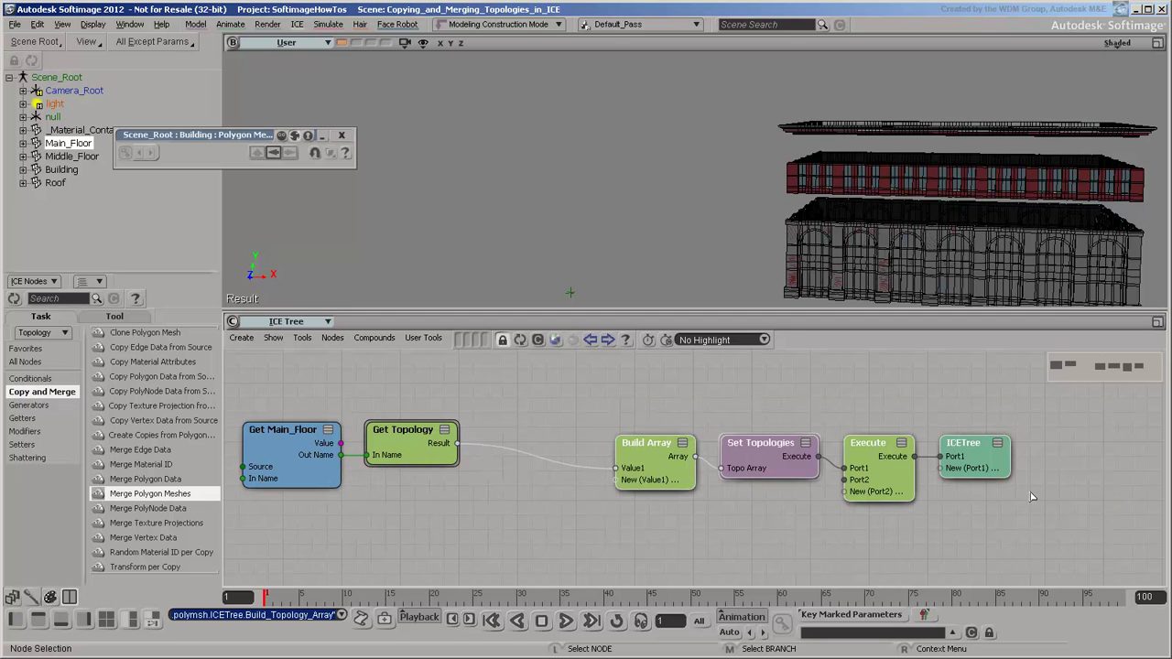
drag(980, 458, 1117, 455)
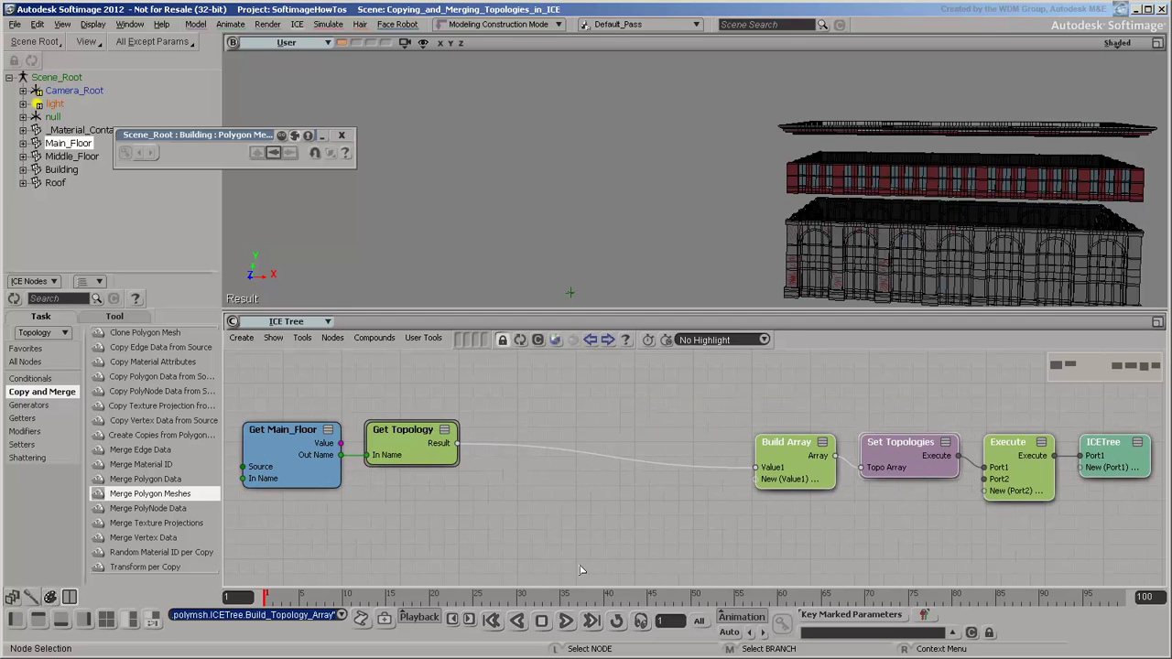
click(113, 316)
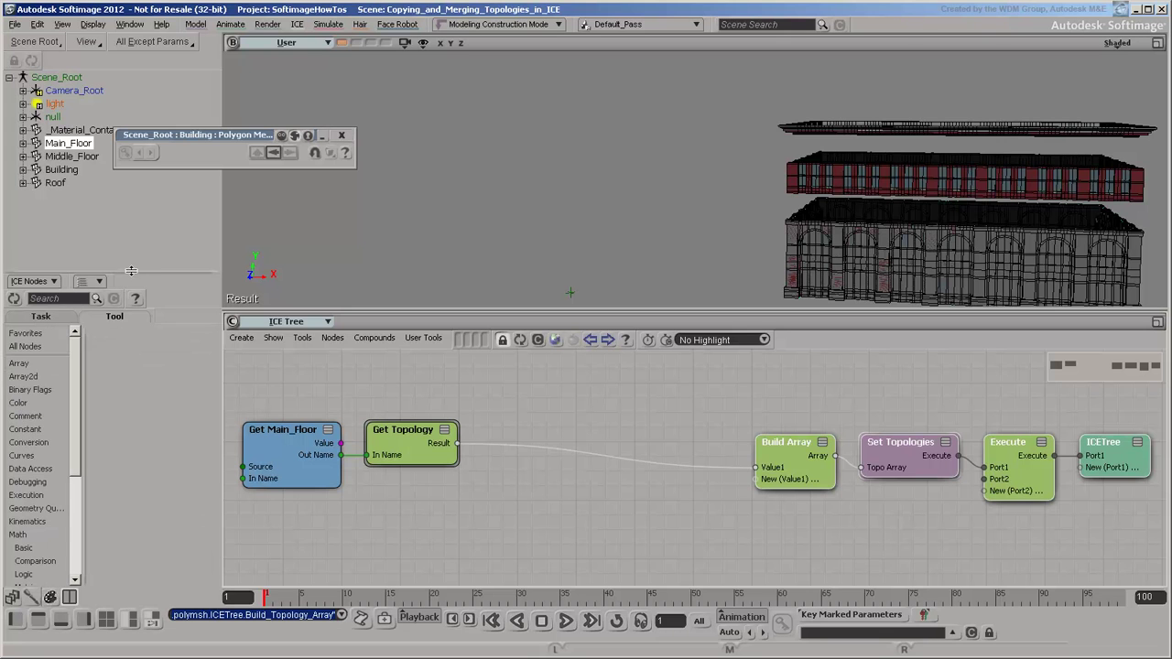
Add a Transform Topo node from the Topology nodes to the tree
drag(131, 271, 131, 194)
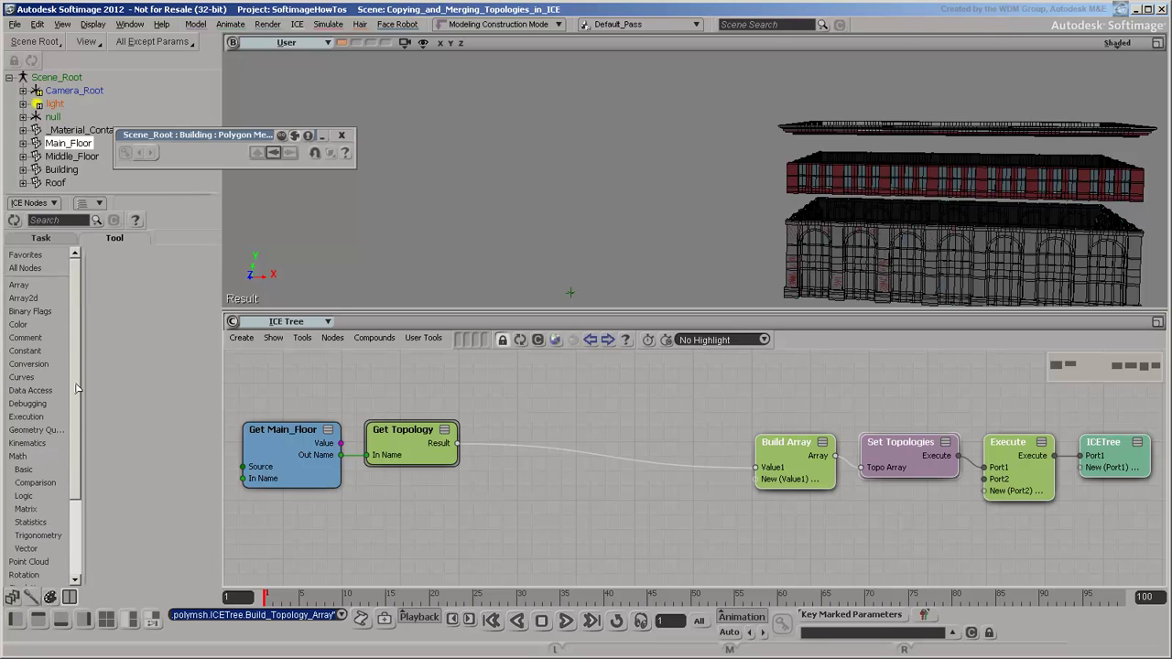
scroll(76, 390, down, 2)
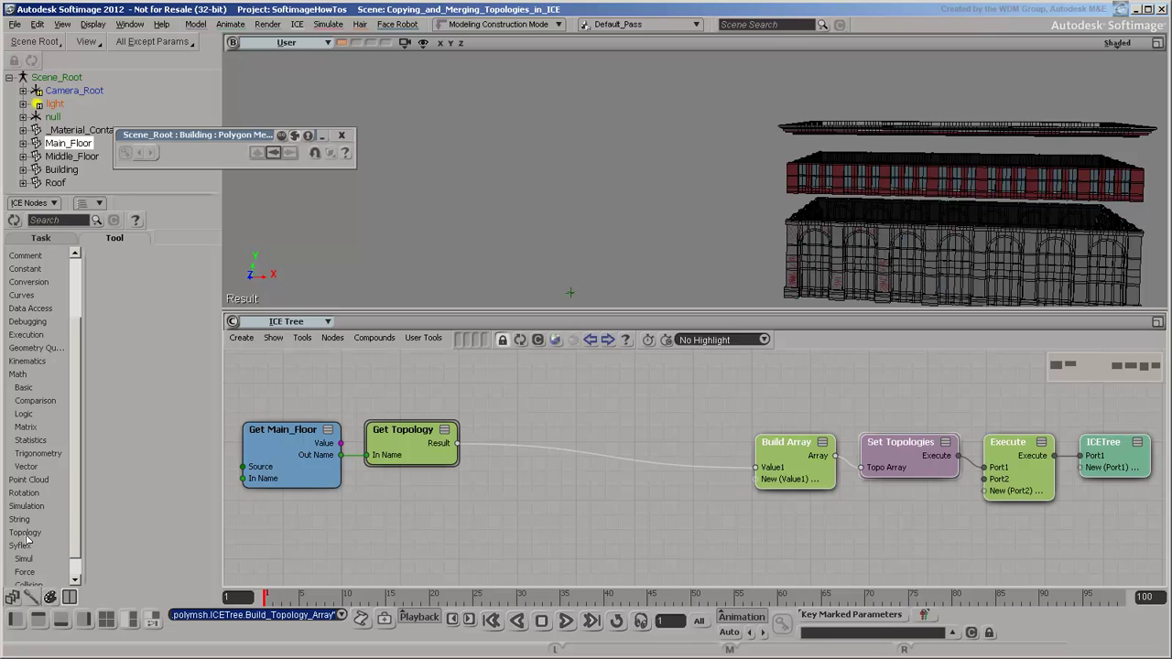
click(27, 532)
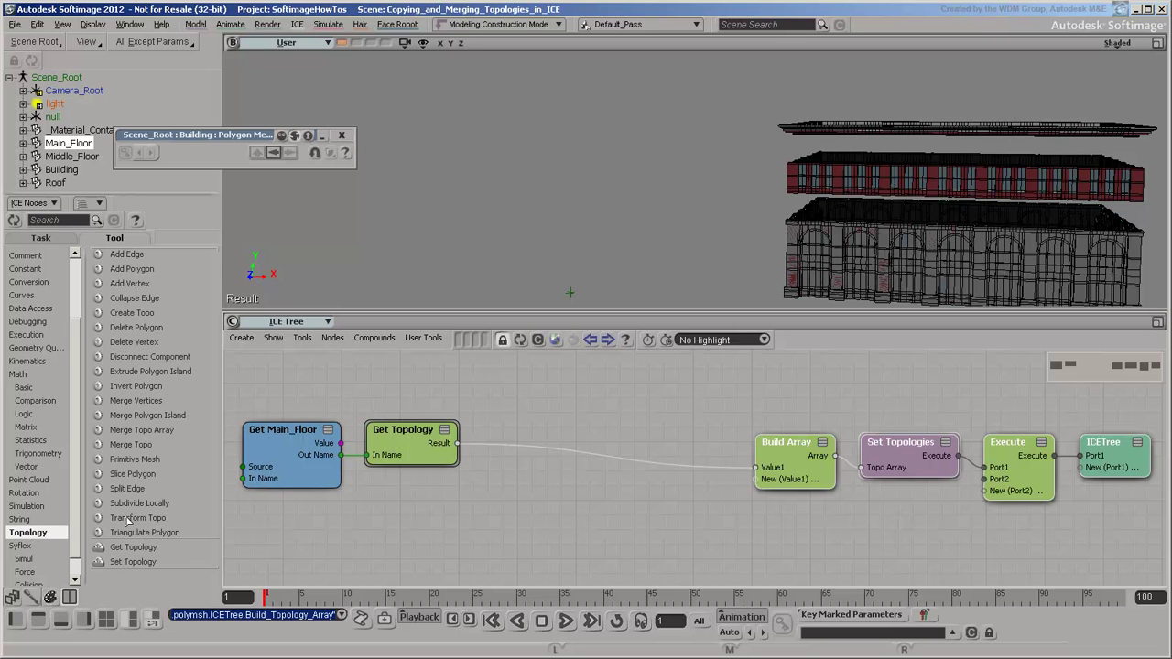
drag(128, 518, 603, 459)
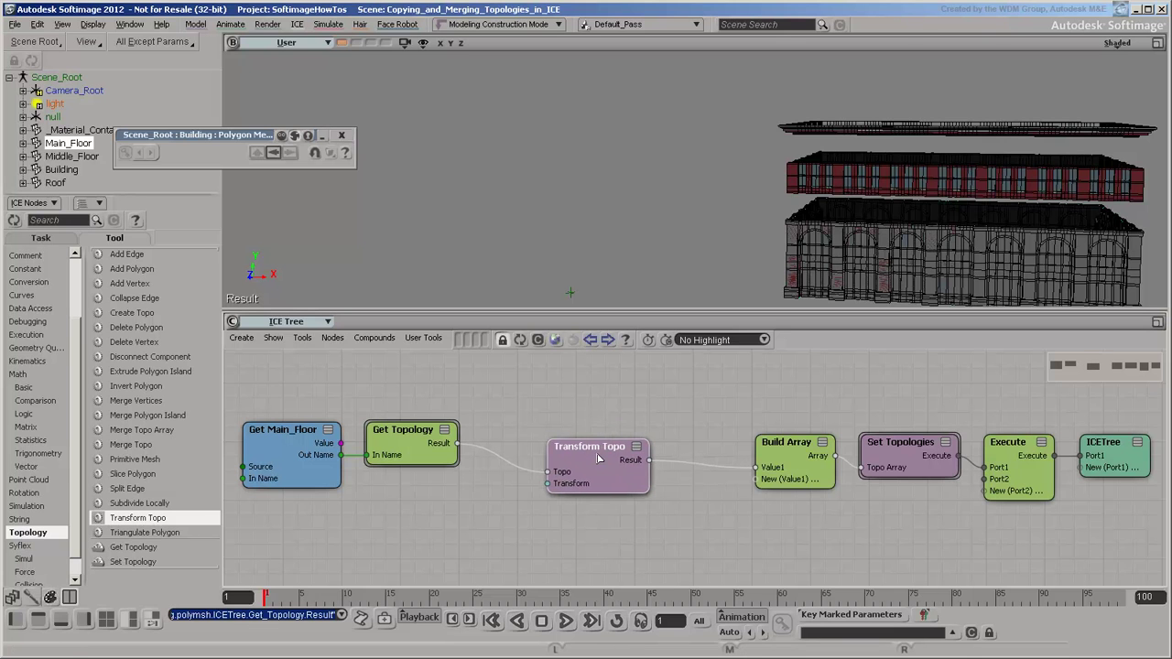
Add a Get null reference node and connect its name into a new Get Data node
click(52, 116)
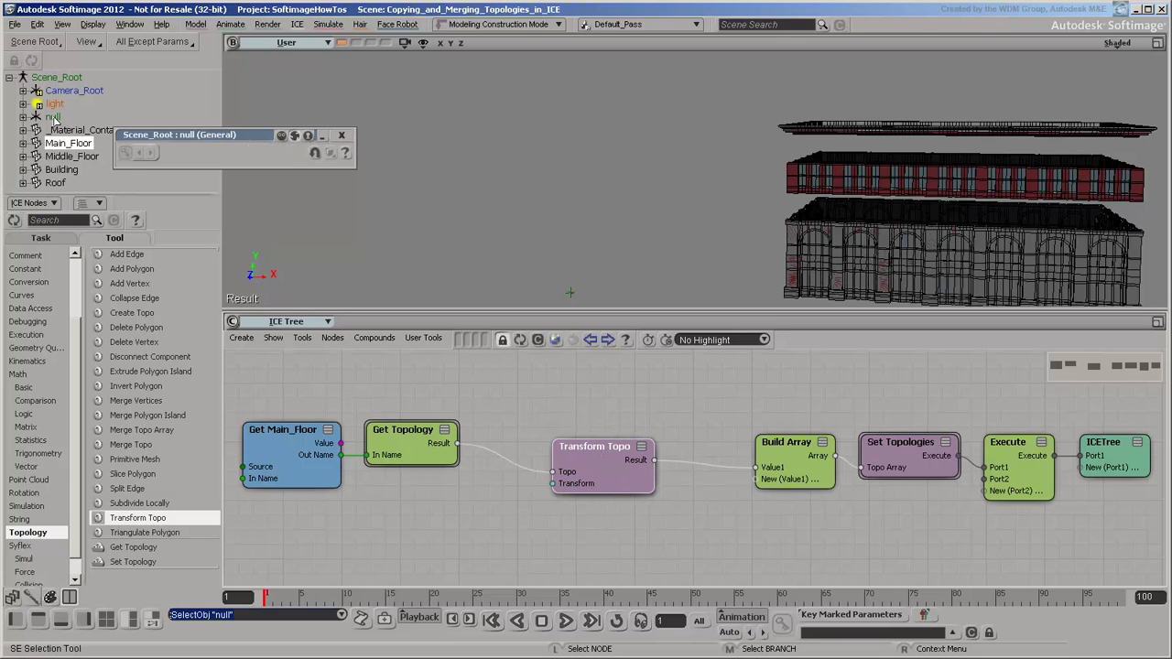
drag(270, 549, 275, 549)
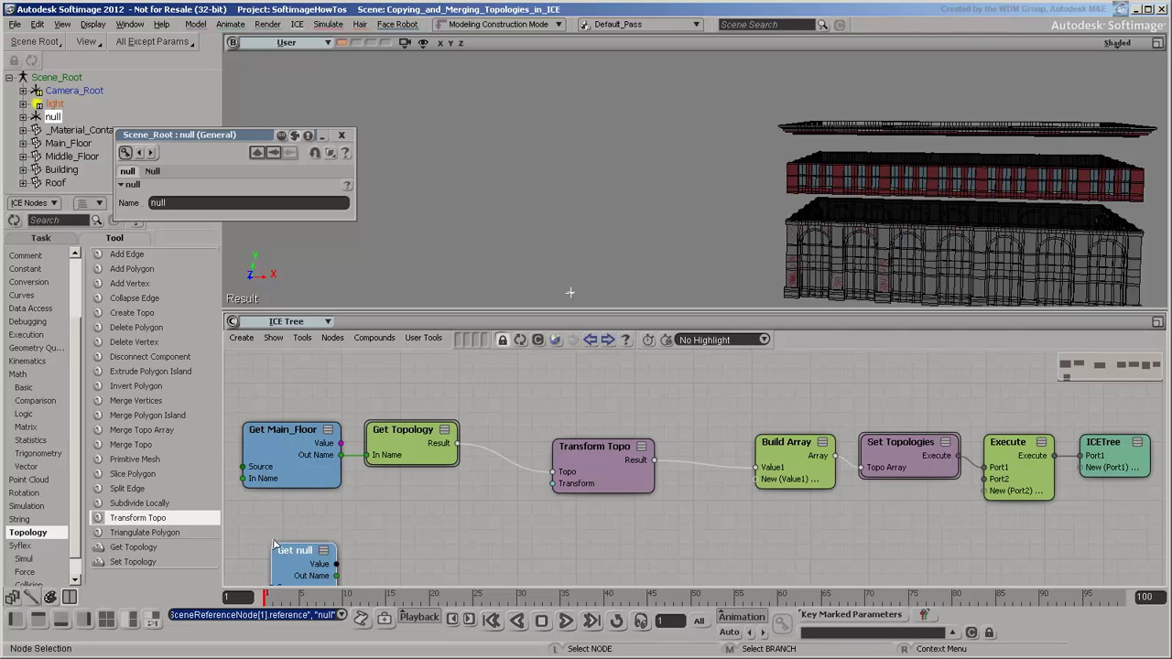
click(265, 515)
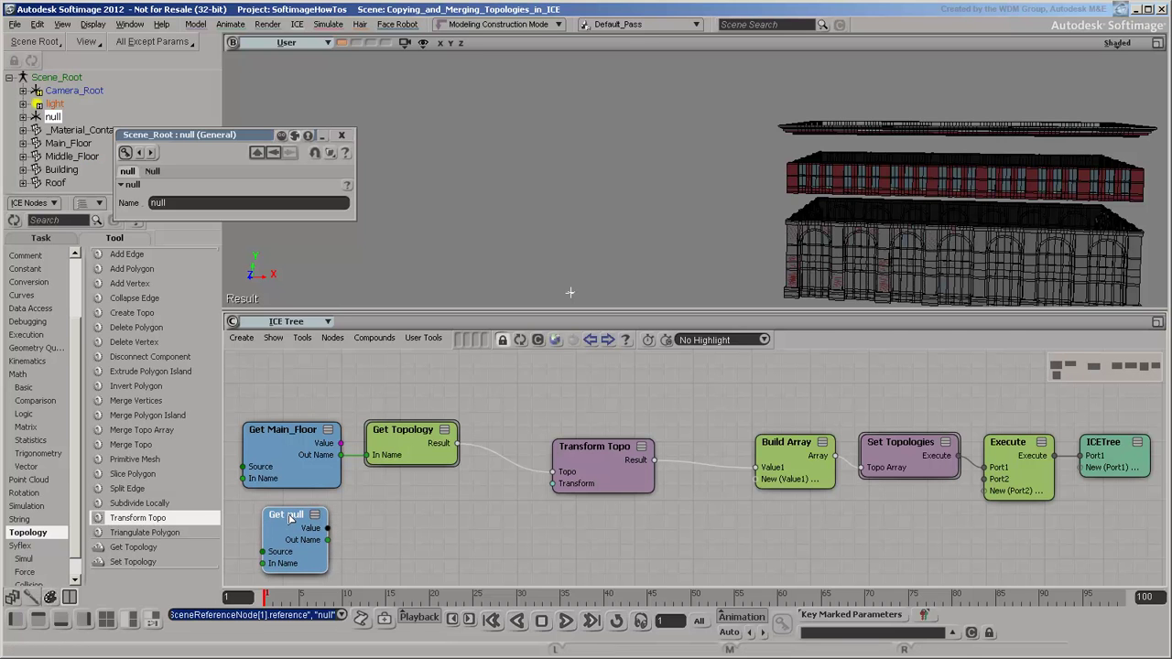
click(342, 135)
click(39, 309)
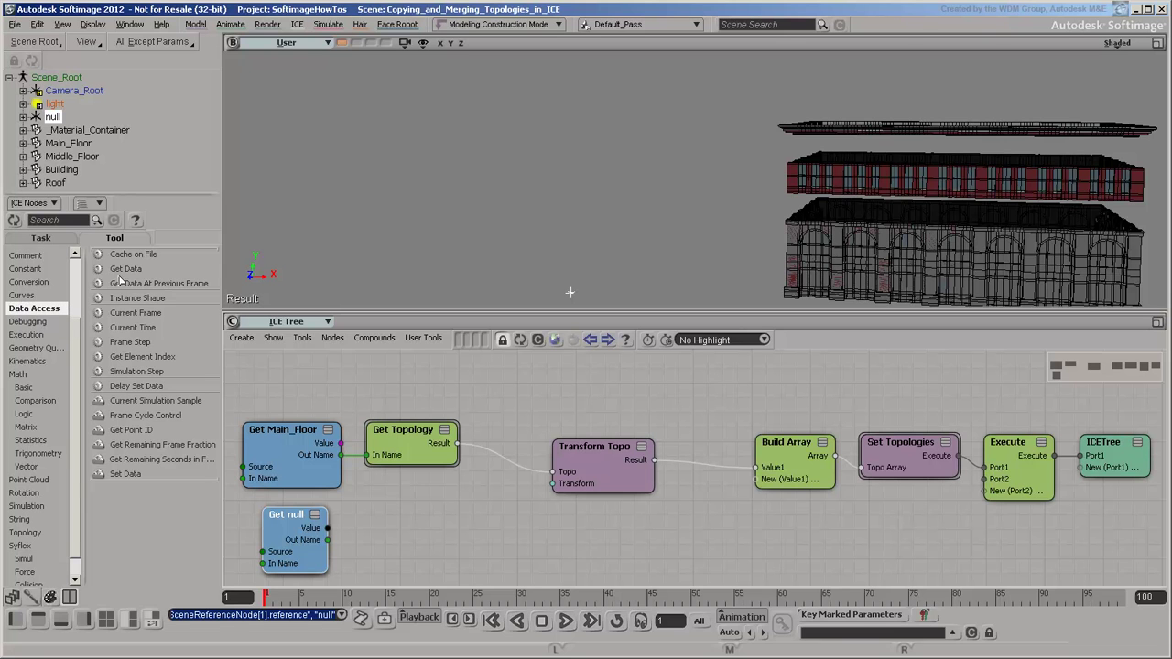
drag(126, 269, 375, 500)
drag(327, 540, 385, 565)
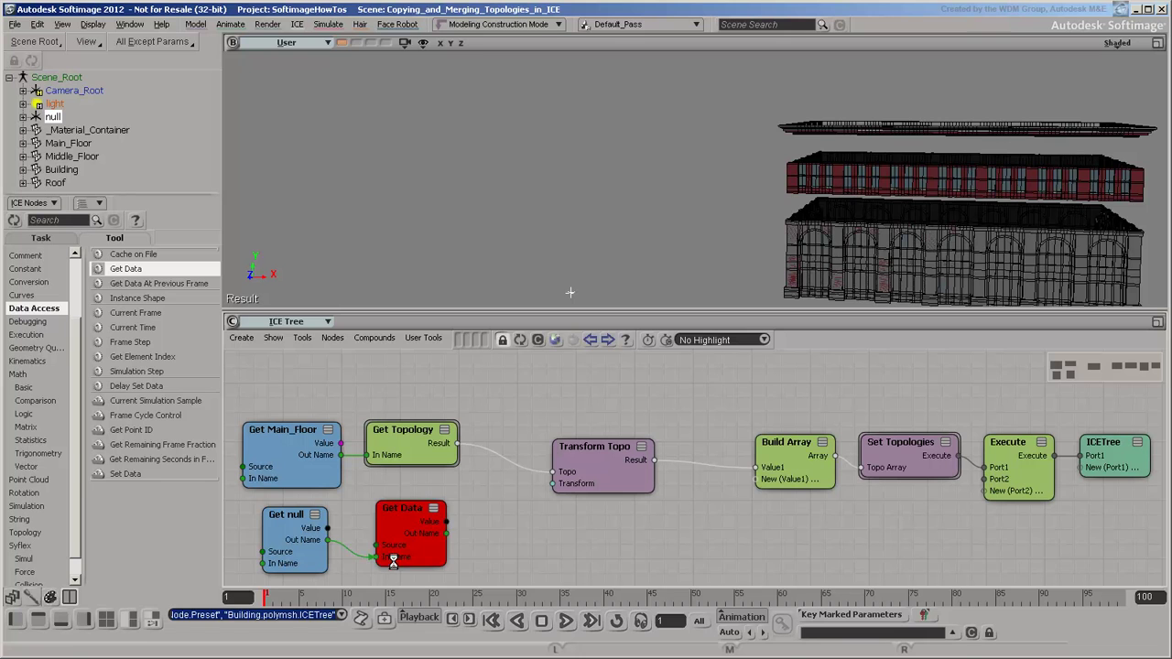
Set Get Data to the null's Kinematics > Global Transform and wire it into Transform Topo
right_click(414, 514)
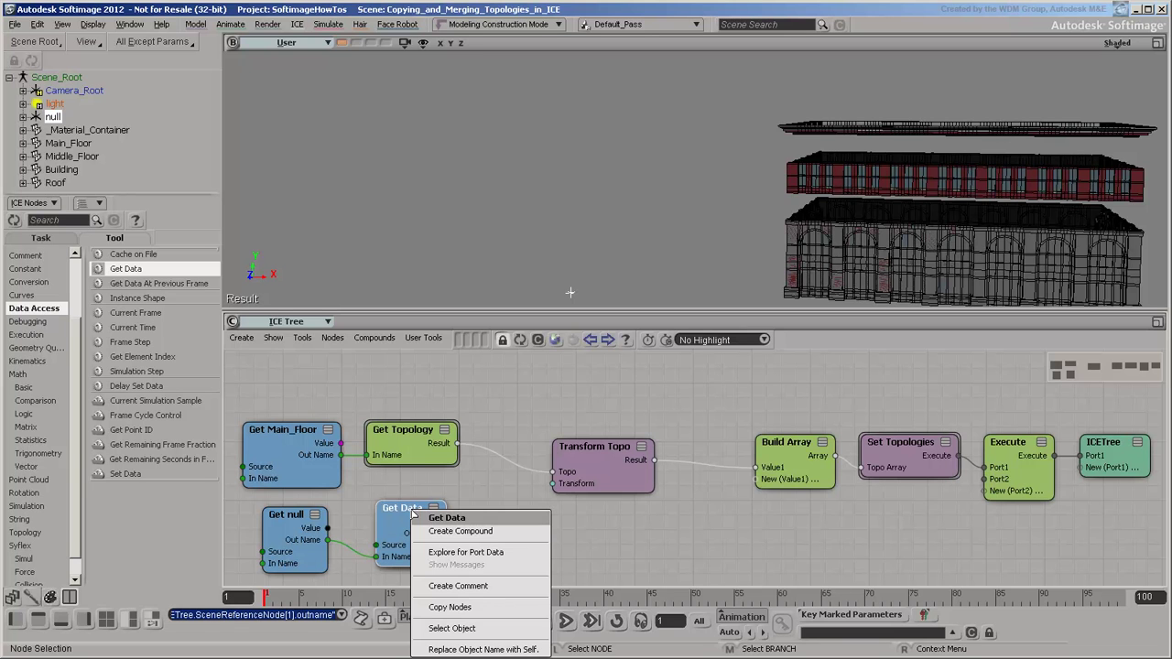
click(455, 552)
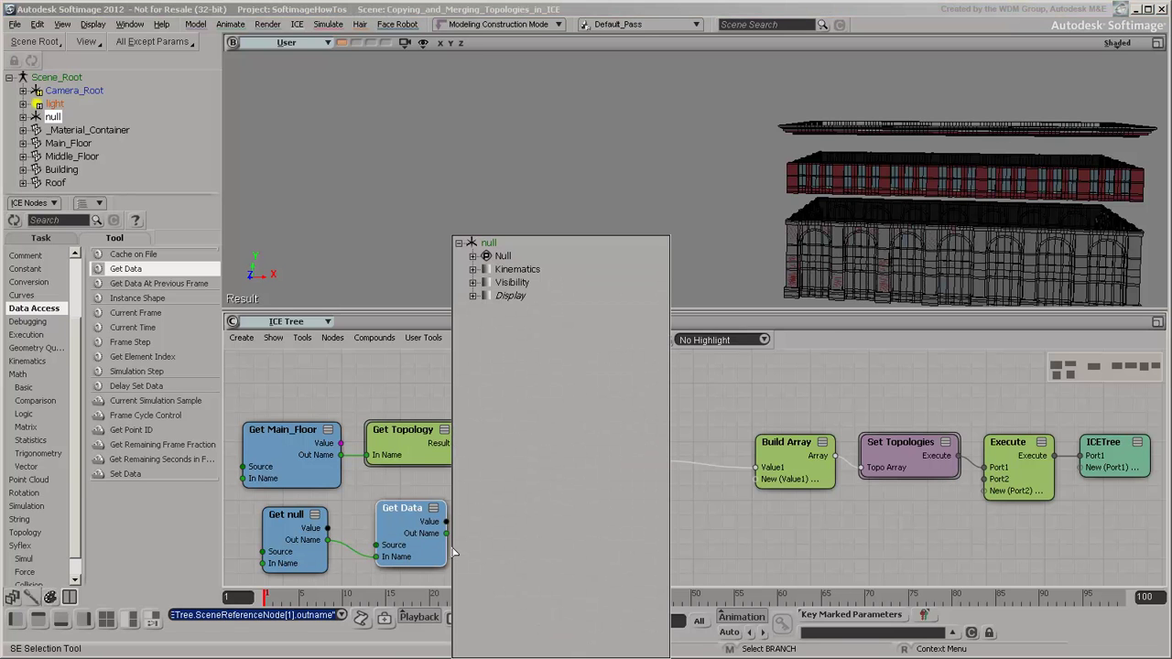
click(473, 269)
click(556, 285)
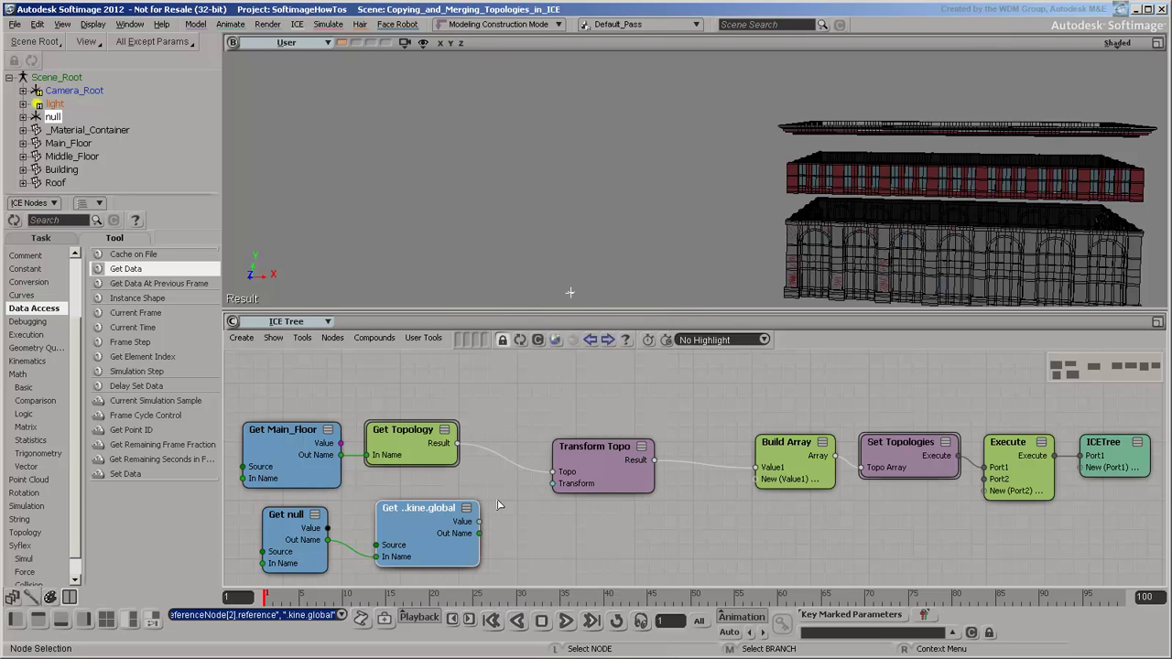
drag(478, 522, 569, 485)
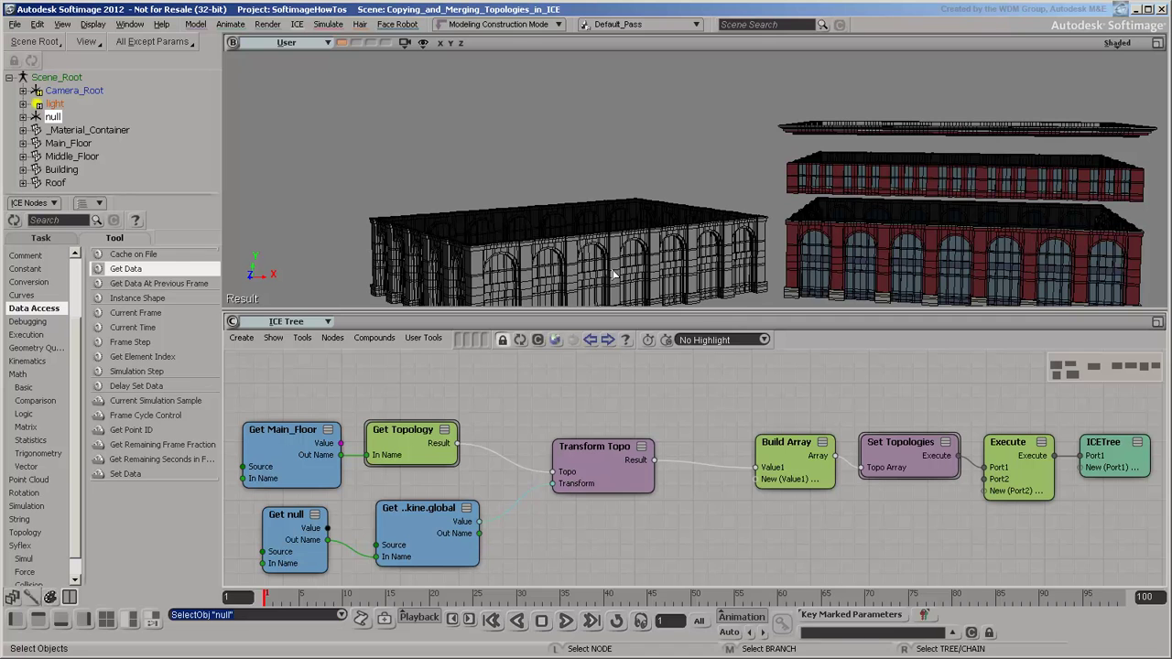
Move the null slightly in the viewport so the merged main floor shifts with it
key(v)
mouse_move(579, 285)
mouse_down()
mouse_move(565, 268)
mouse_move(565, 278)
mouse_up()
key(space)
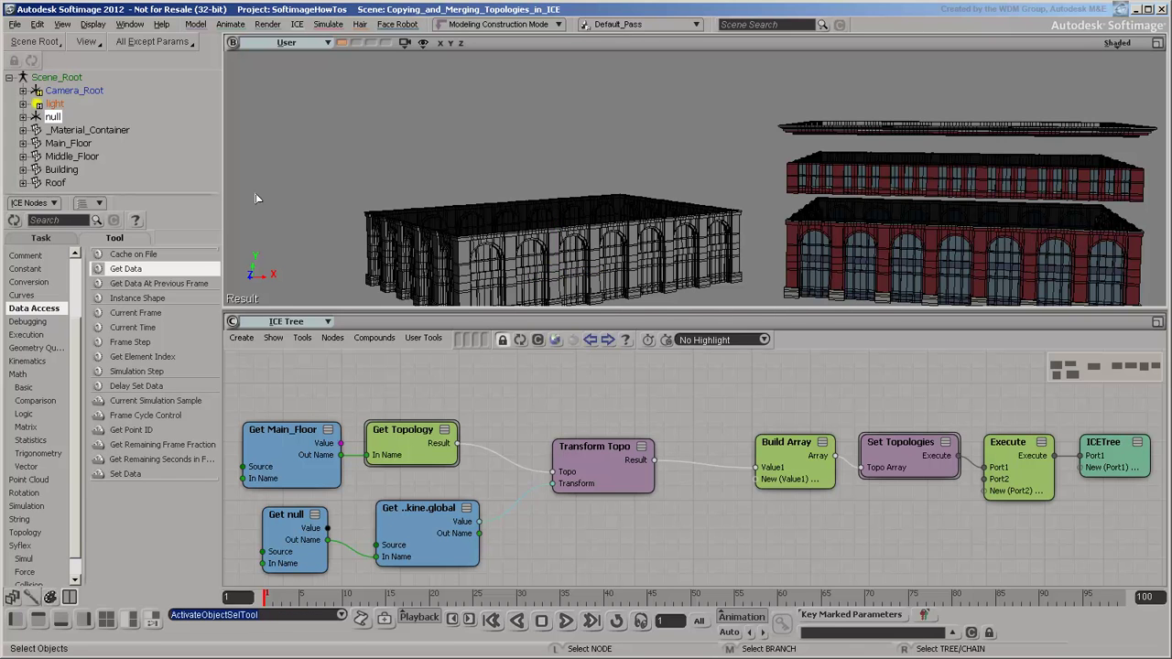
Add a Get Middle_Floor reference node and place it below Get null
drag(78, 161, 560, 538)
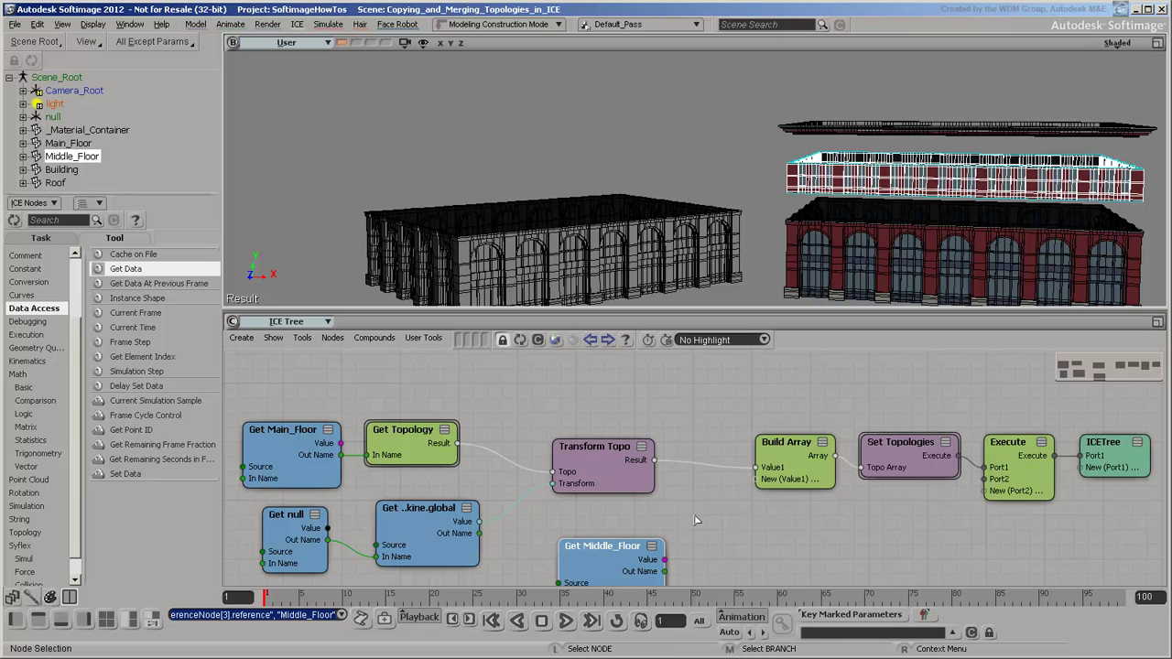
middle_drag(727, 515, 743, 450)
drag(650, 493, 349, 534)
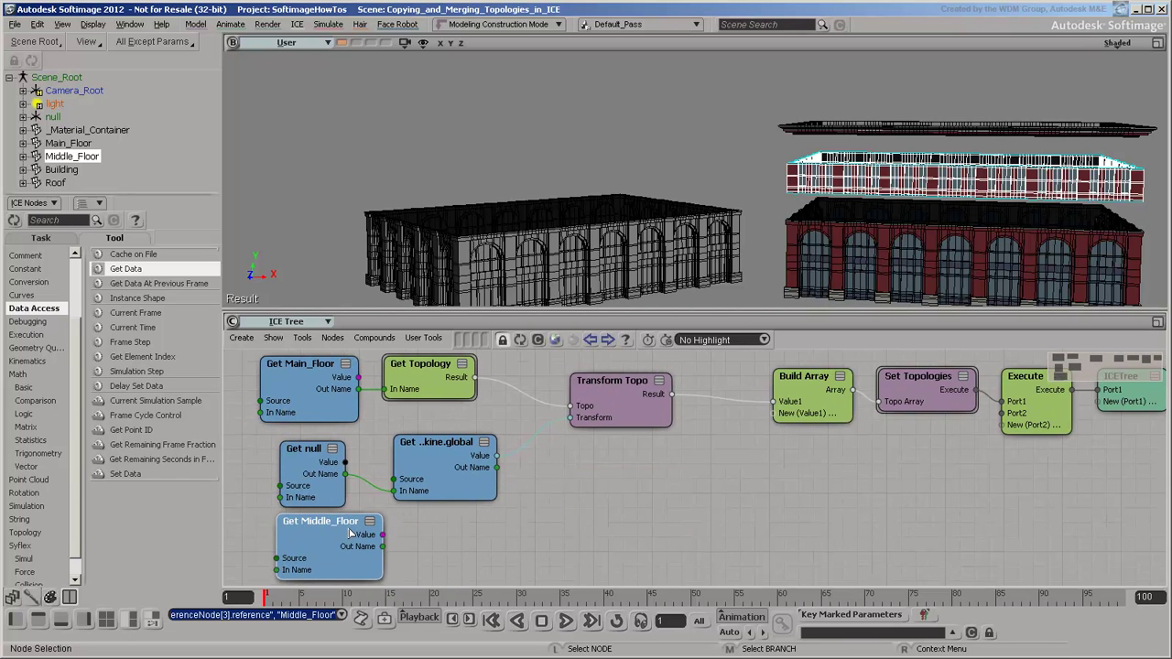
Copy and paste the Get Topology and Transform Topo nodes into the empty area below
click(452, 371)
shift+click(619, 400)
right_click(619, 401)
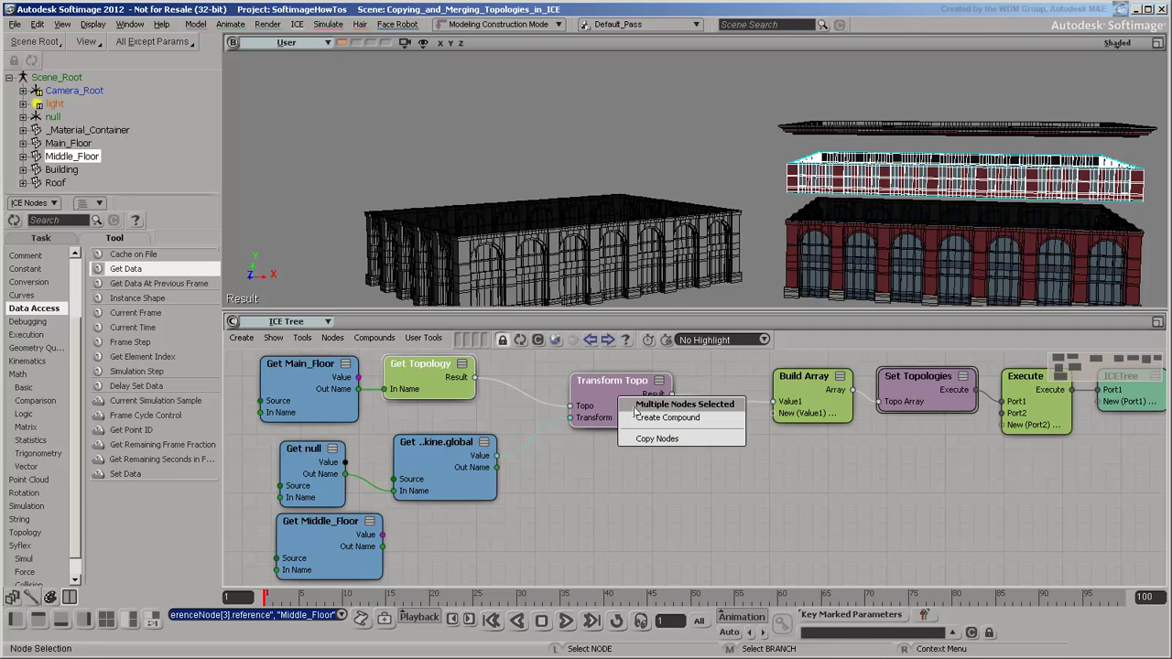
click(657, 438)
right_click(657, 483)
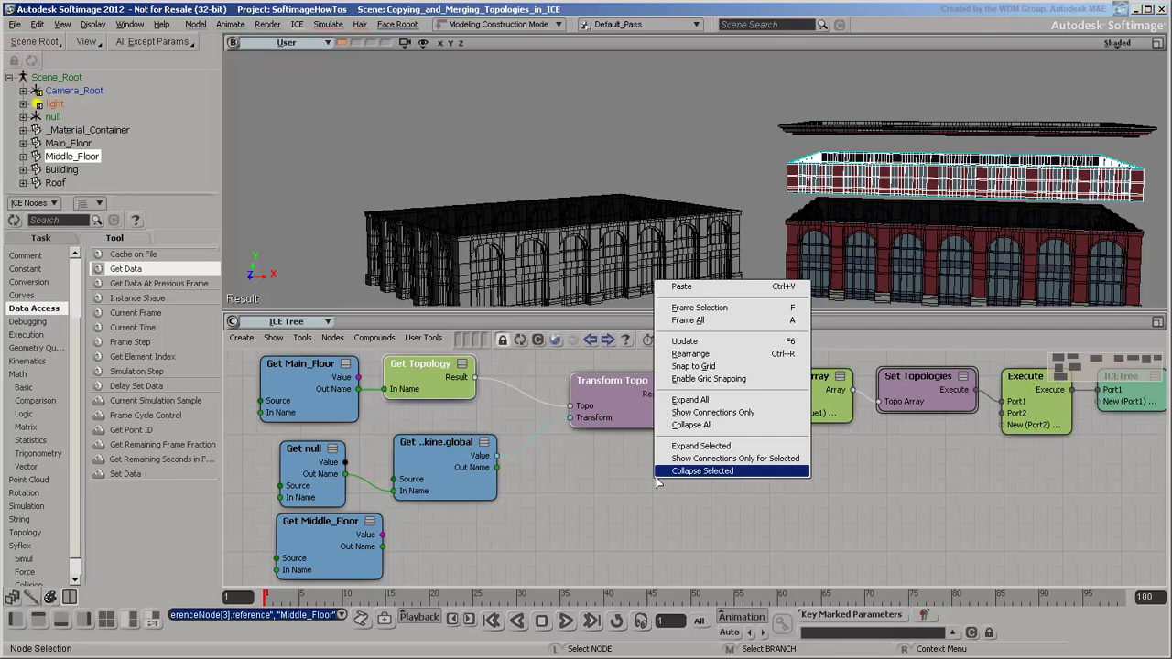
click(683, 286)
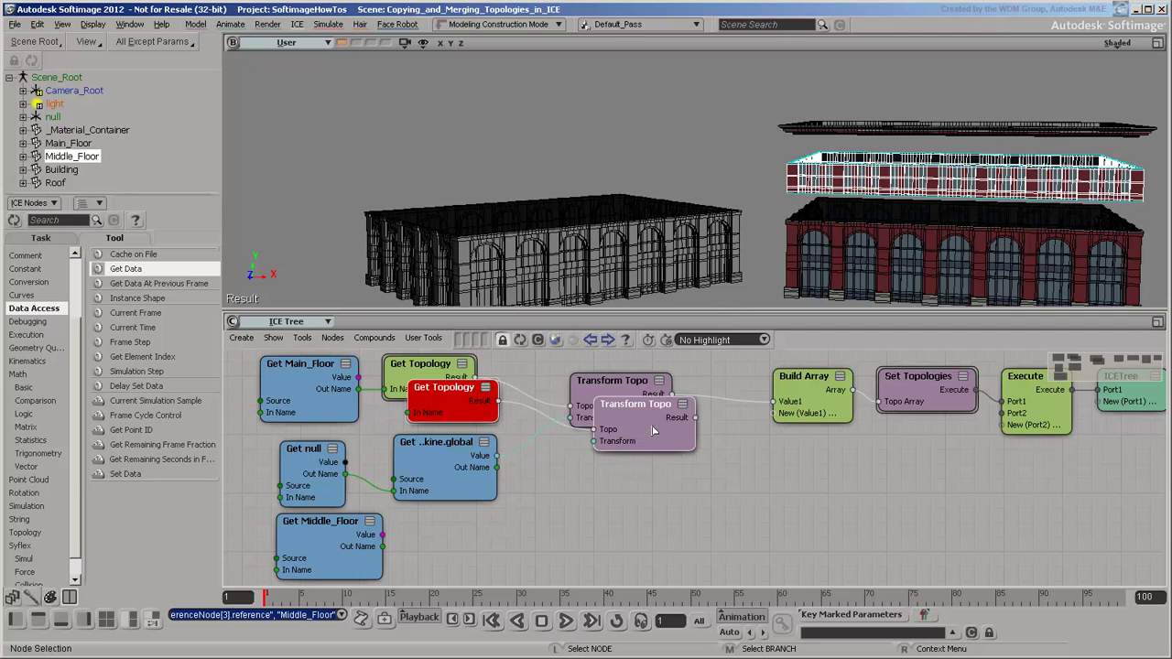
drag(653, 430, 730, 543)
drag(533, 500, 521, 536)
Wire Get Middle_Floor into the pasted Get Topology, its Transform Topo into Build Array, driven by kine.global
drag(382, 546, 473, 558)
drag(772, 530, 776, 413)
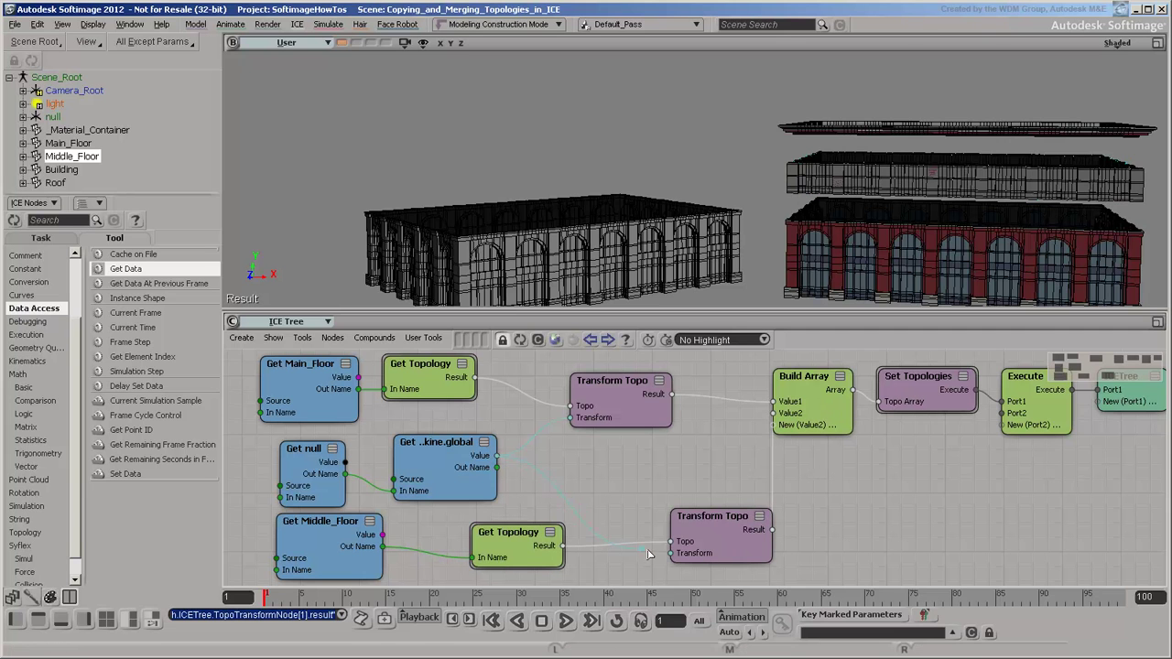
drag(683, 557, 685, 555)
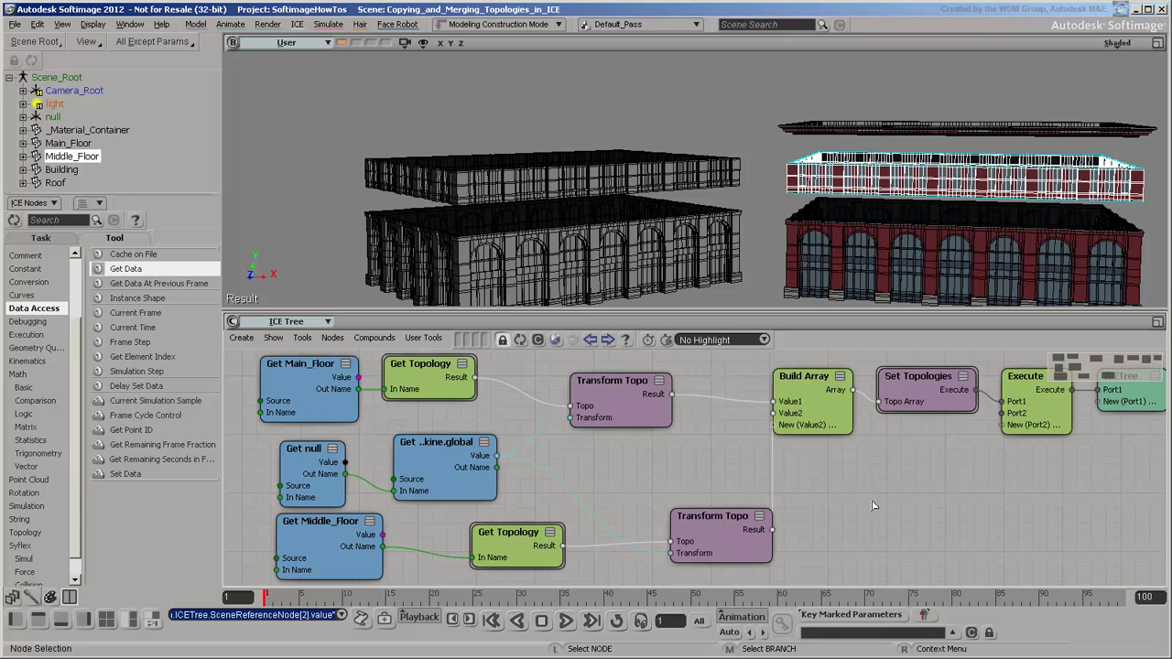
click(765, 302)
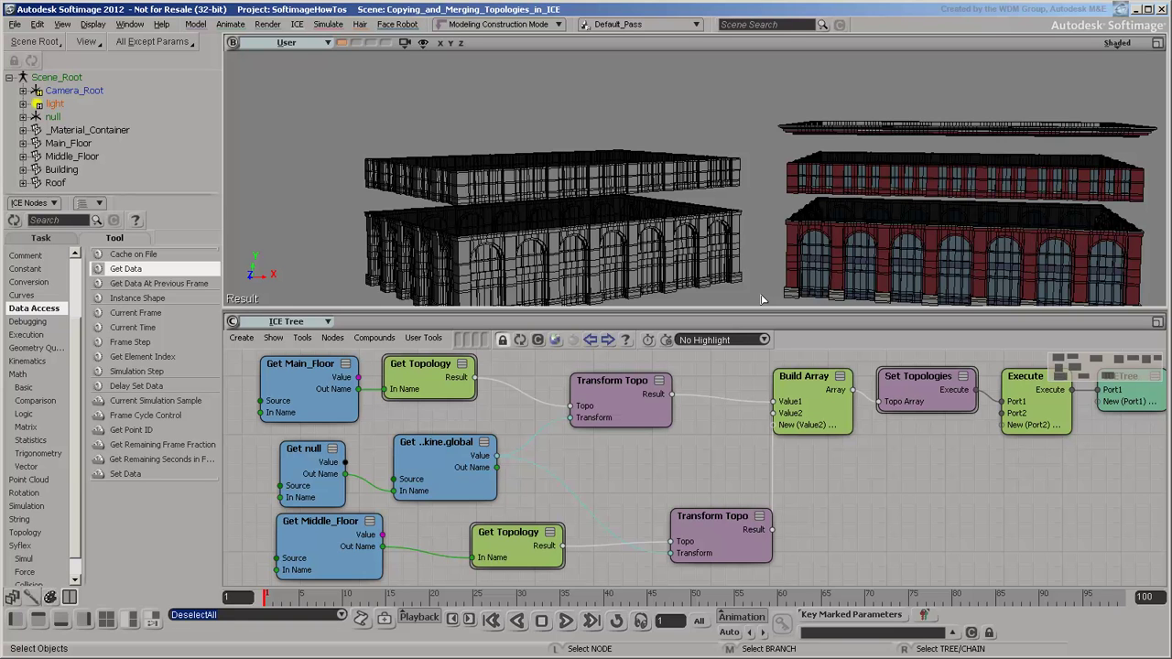
double_click(485, 535)
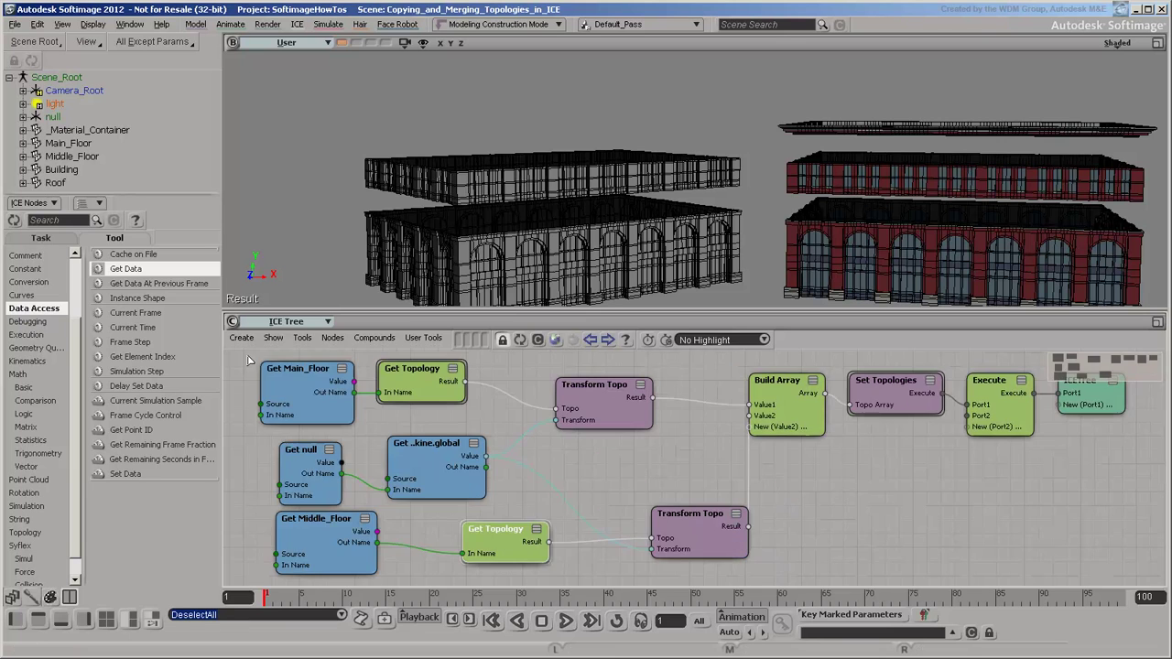
Explode the Get Topology compound and delete its inner Transform Topo and Get .kine.global nodes
click(232, 356)
click(1157, 322)
key(a)
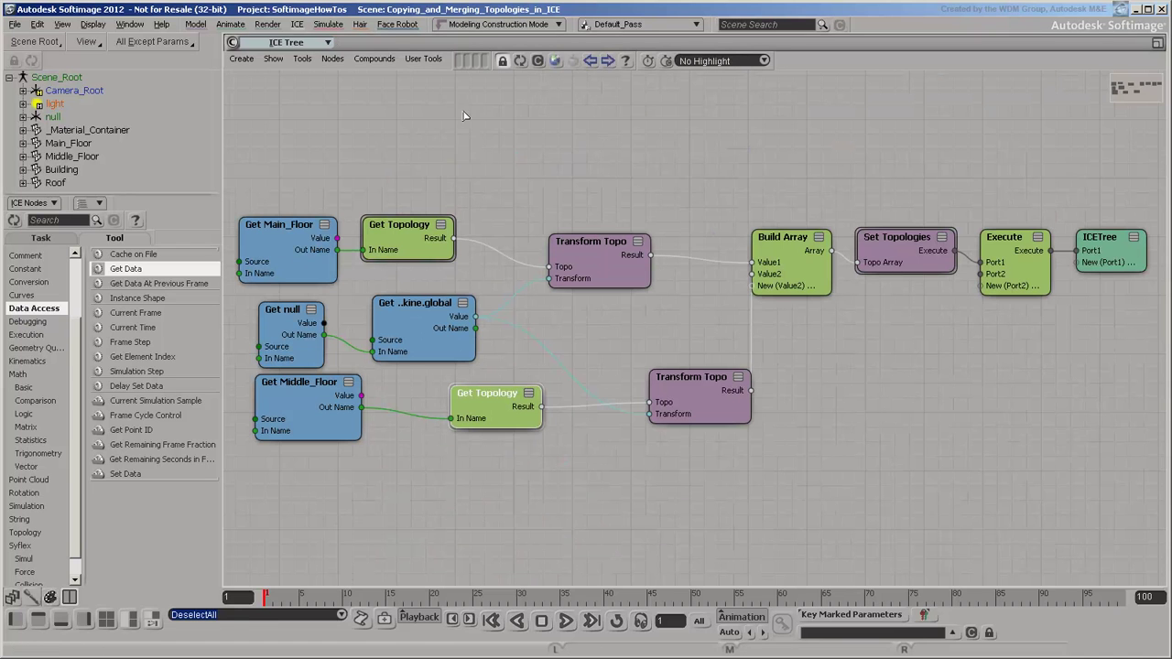
click(376, 60)
click(388, 87)
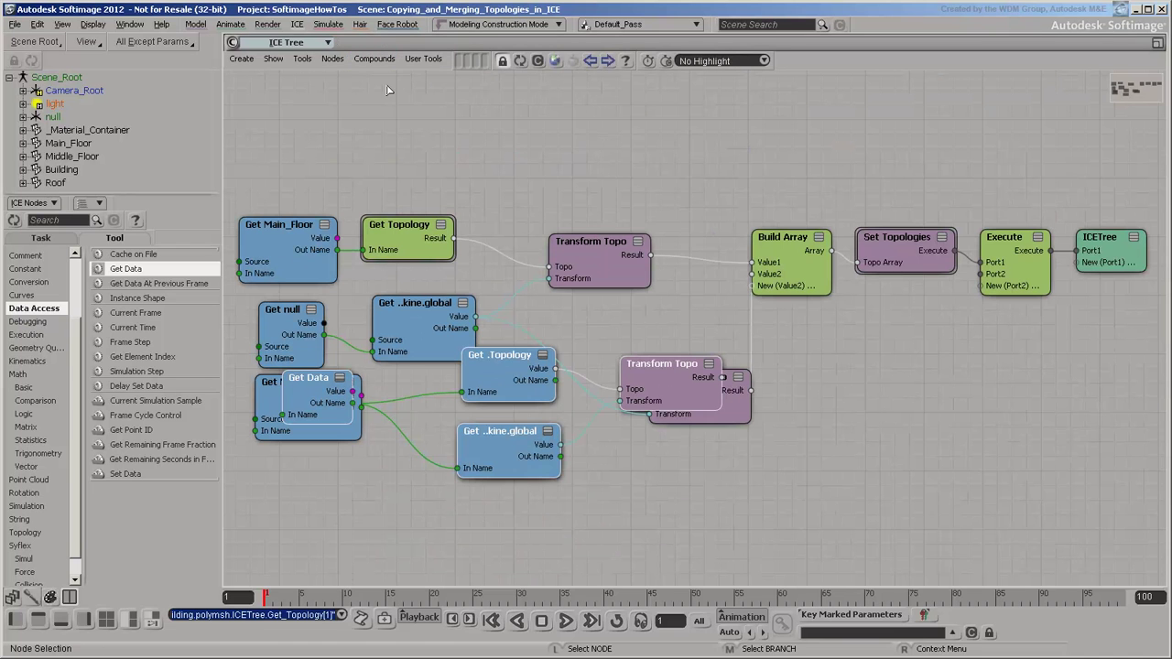
click(648, 467)
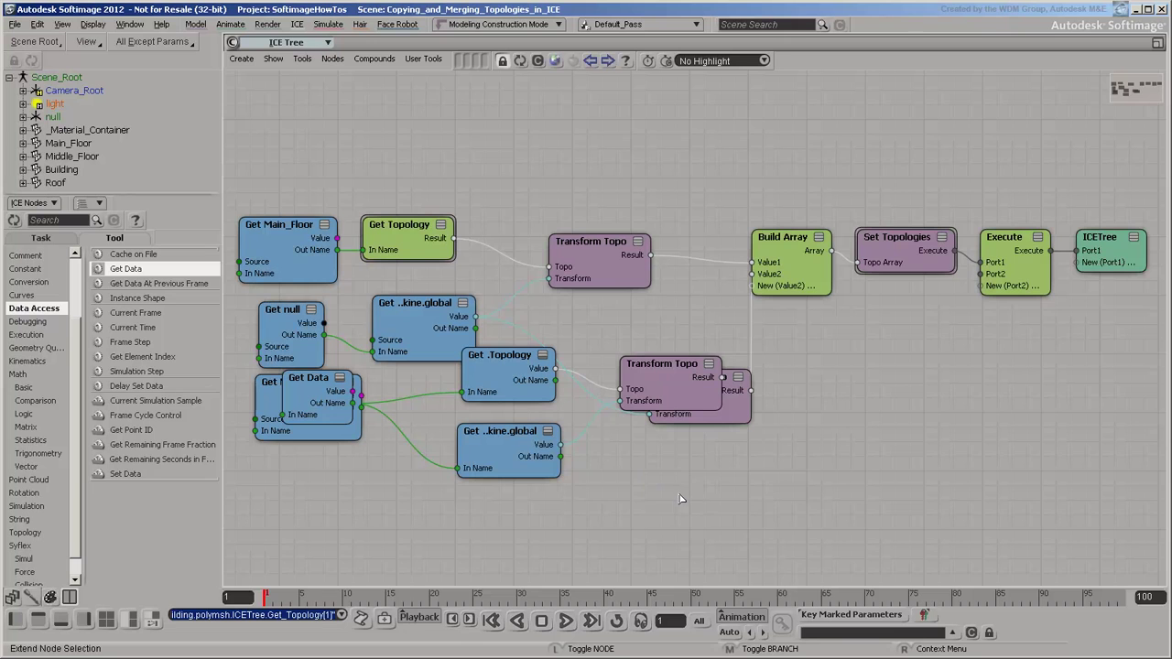
key(l)
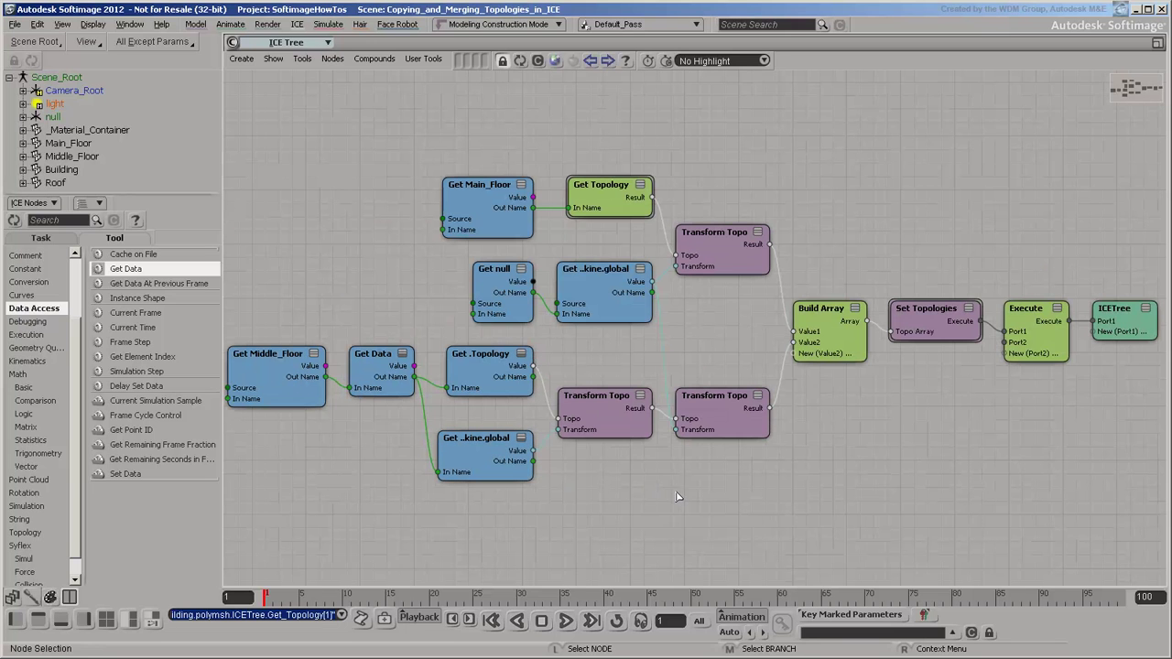
click(619, 406)
shift+click(502, 440)
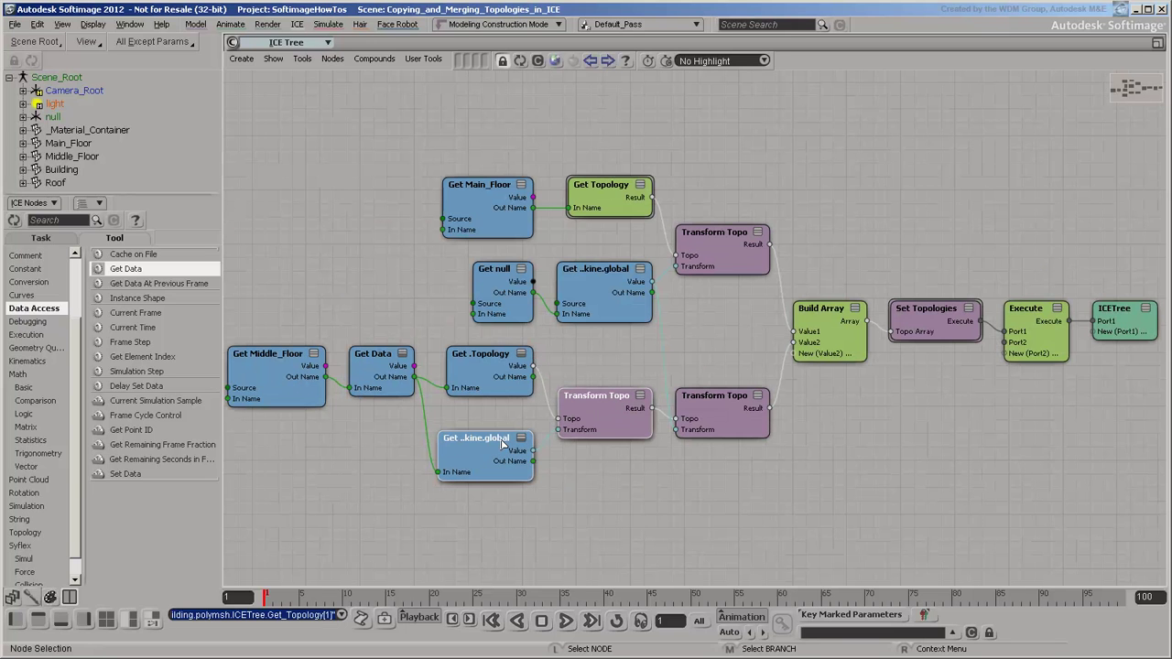
key(Delete)
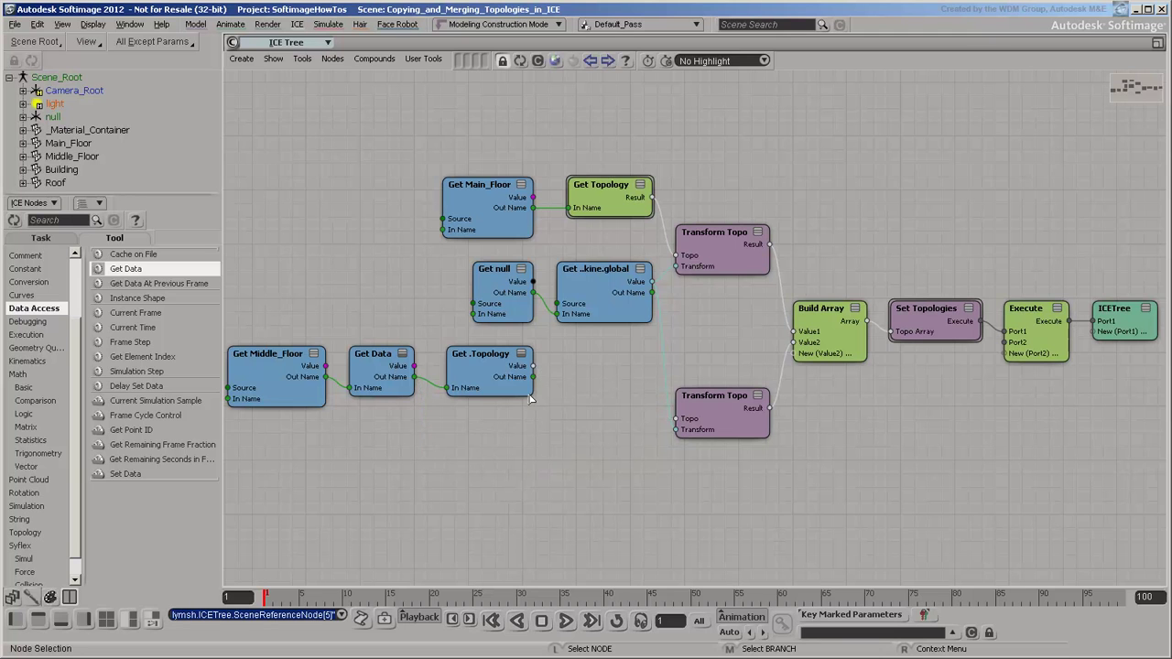
Wire Middle_Floor's Get .Topology into the lower Transform Topo and remove the extra Get Data node
drag(534, 367, 678, 419)
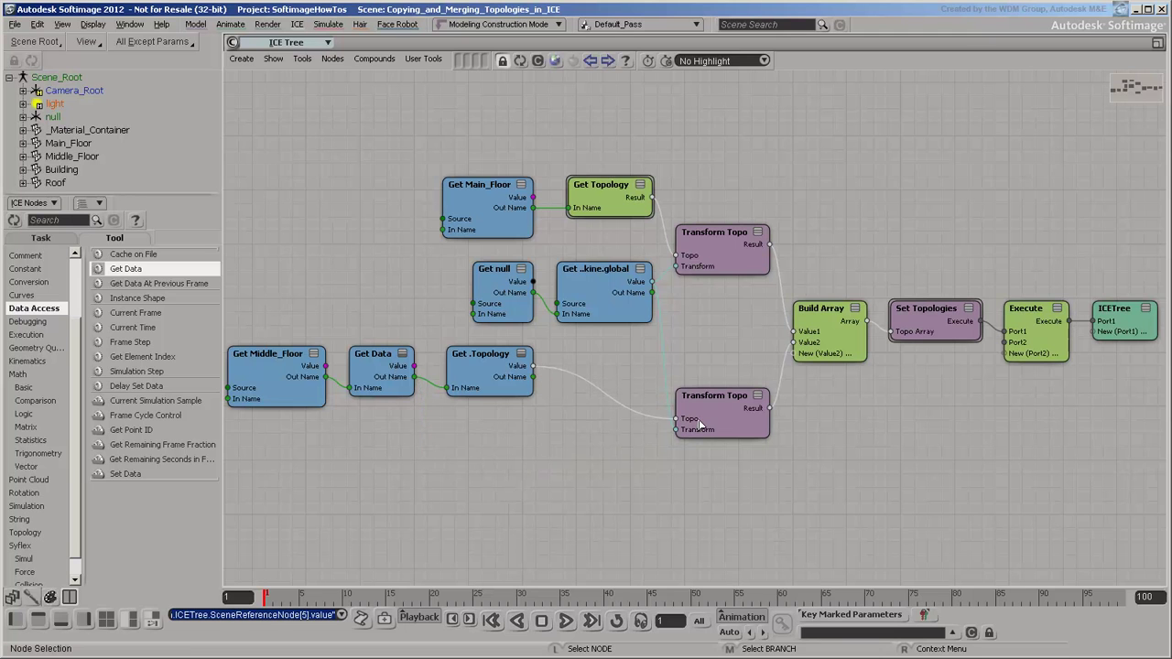
click(380, 364)
key(Delete)
drag(325, 376, 565, 451)
click(504, 381)
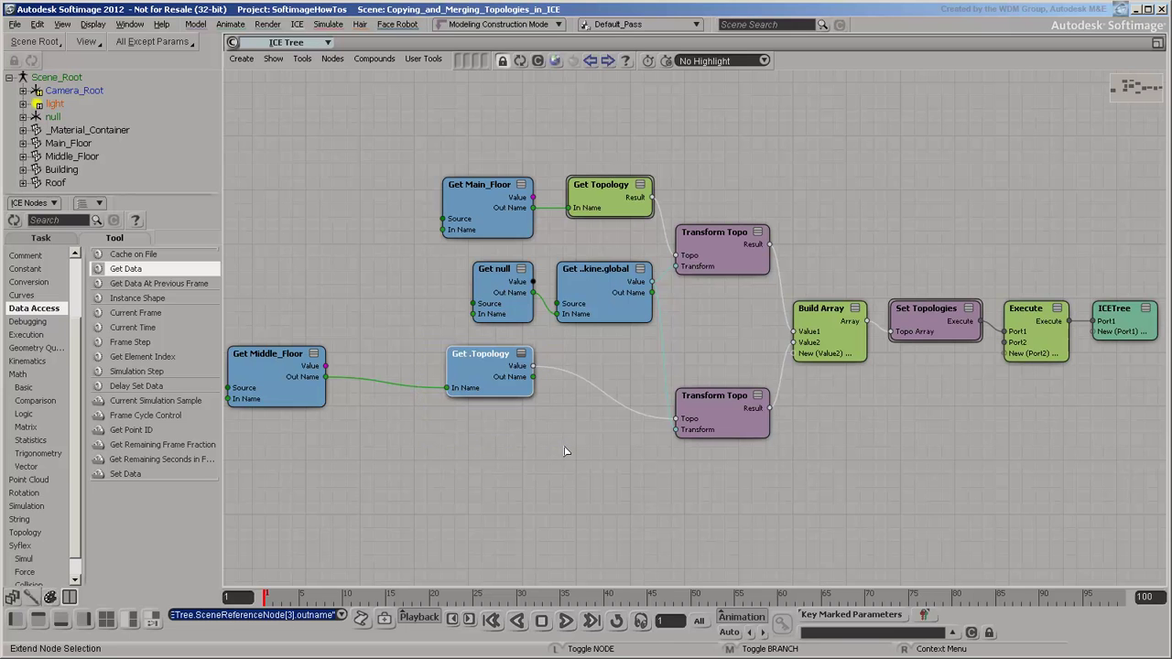
Replace Main_Floor's Get Topology with a duplicated Get .Topology feeding the upper Transform Topo
key(ctrl+d)
drag(517, 385, 593, 193)
click(605, 188)
key(Delete)
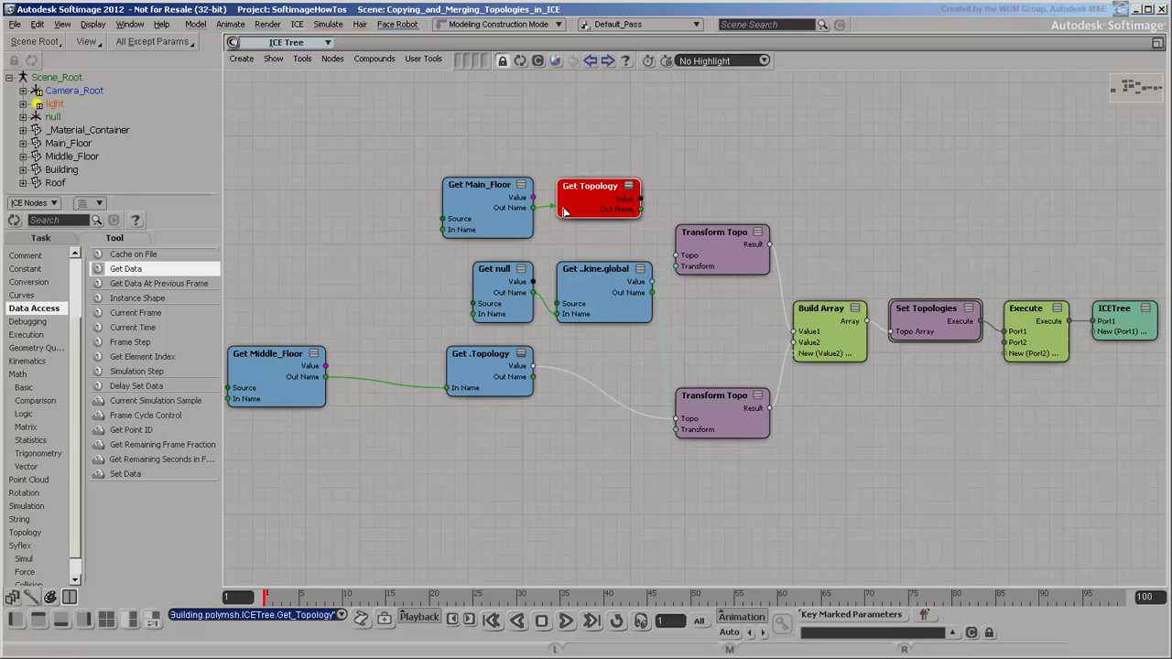
drag(564, 213, 568, 212)
click(625, 213)
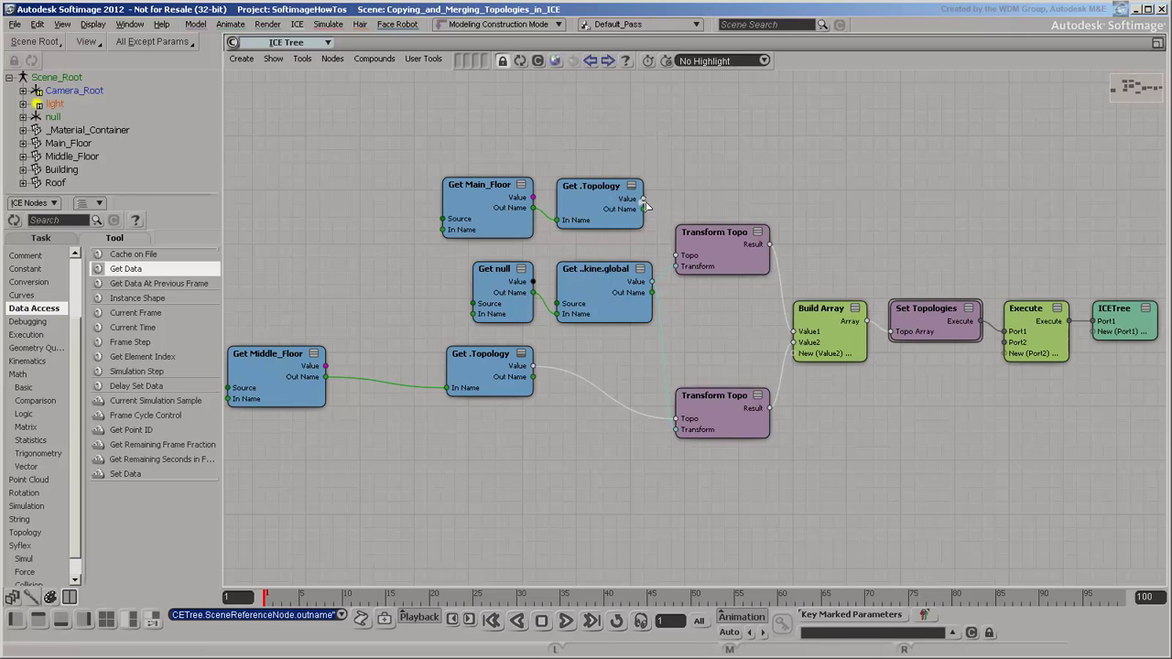
drag(644, 199, 688, 260)
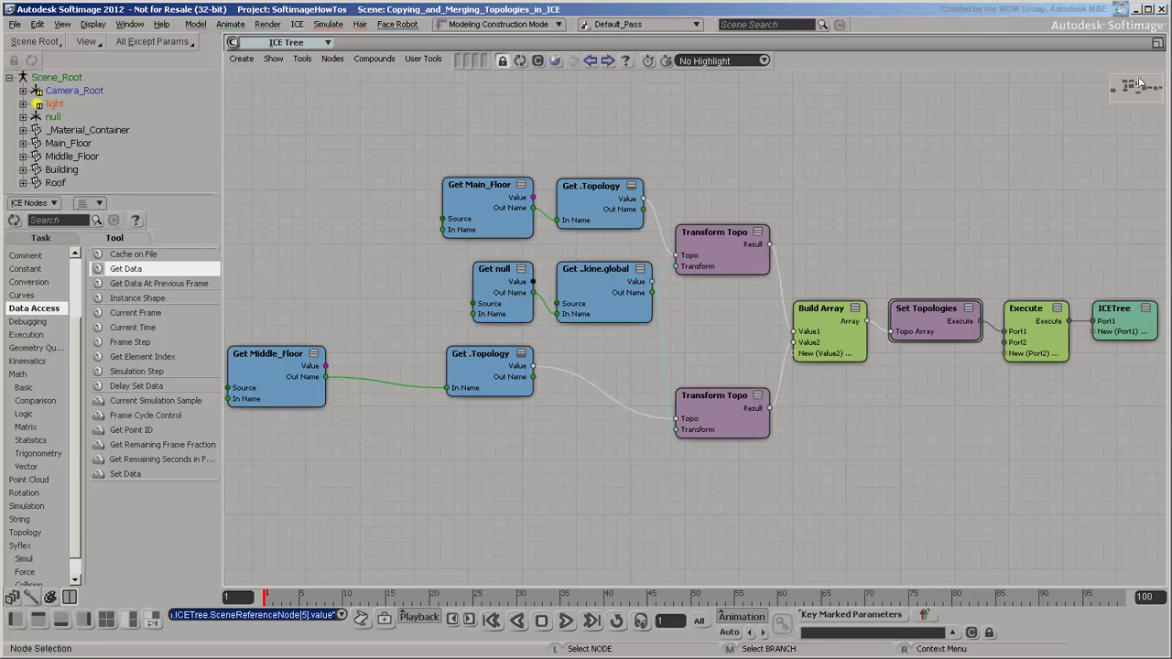
click(1157, 43)
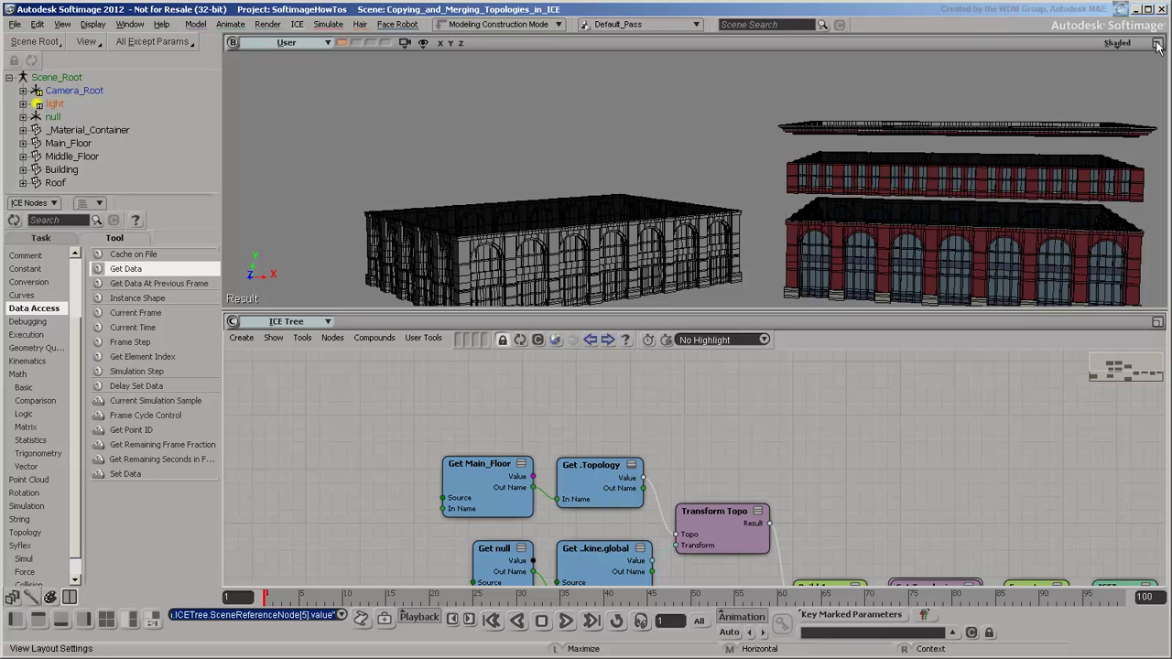
Shift the Get Main_Floor and both Get .Topology nodes to the left to make room
click(1158, 322)
drag(659, 167, 430, 239)
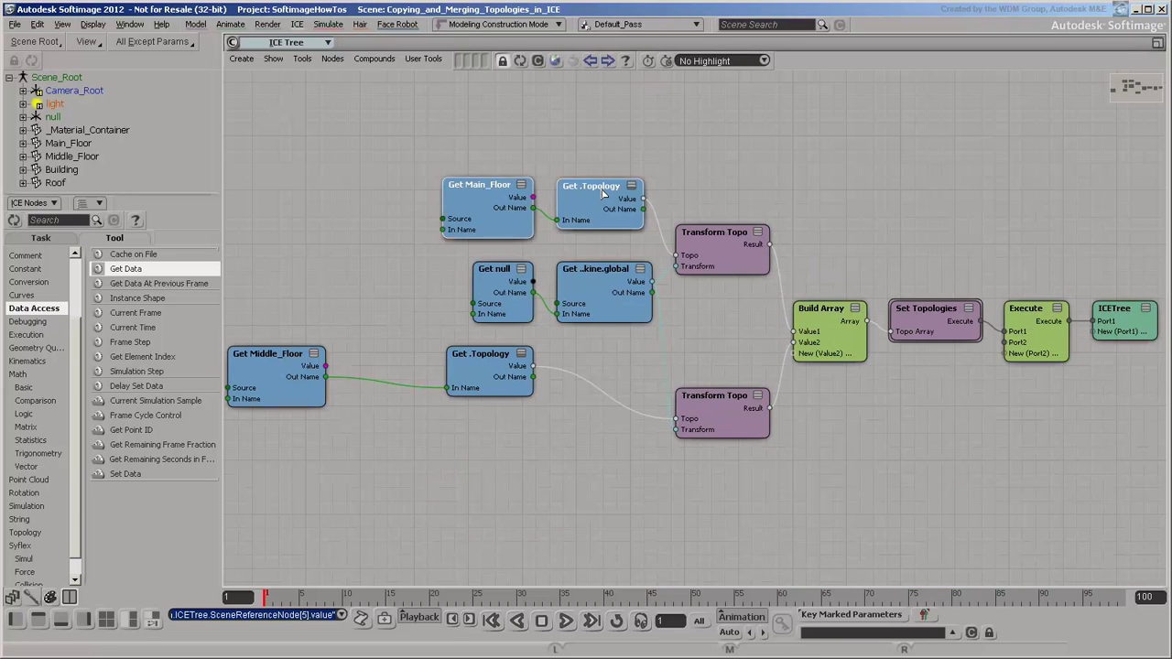
drag(592, 186, 386, 193)
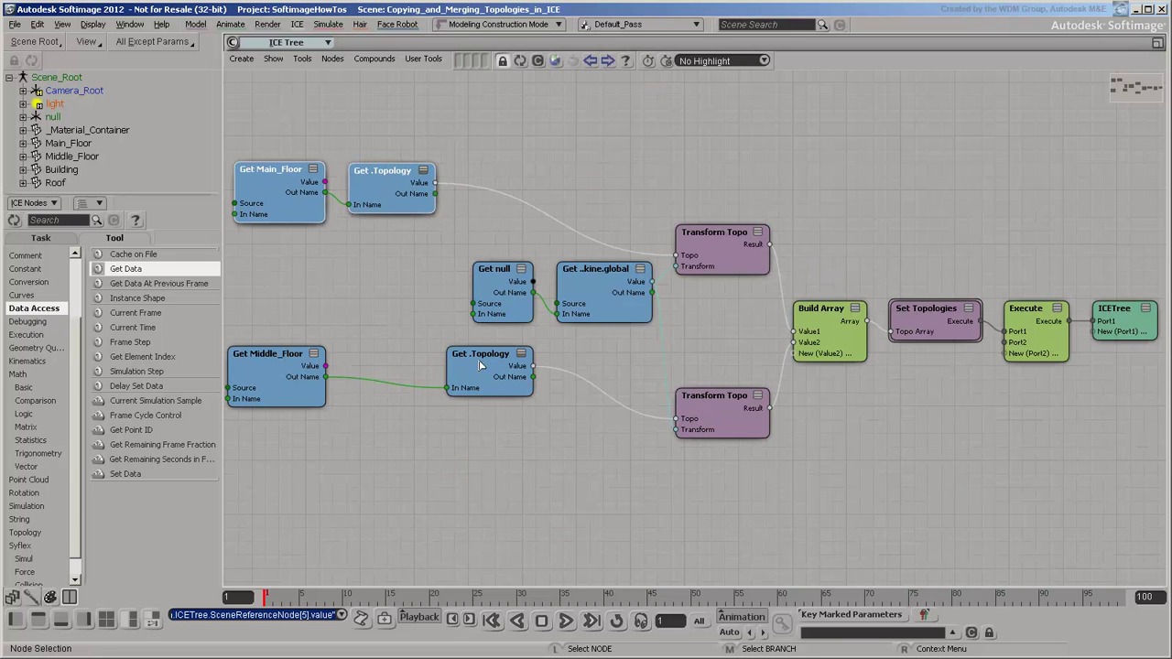
drag(480, 365, 392, 361)
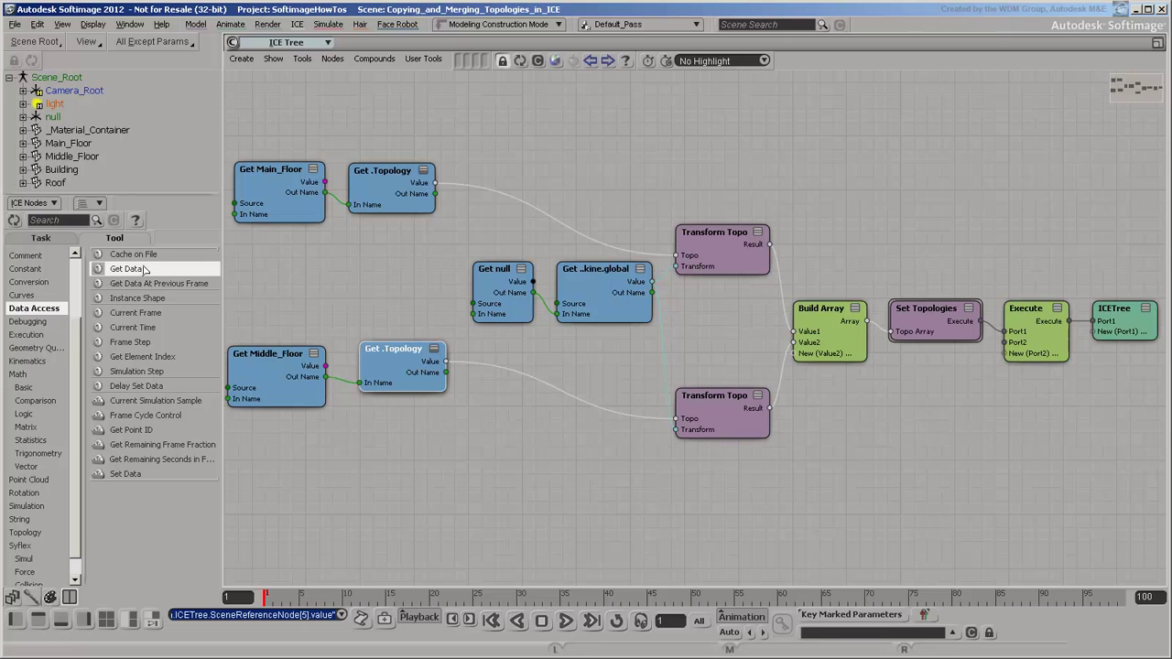
Add a Get Data node fed by Main_Floor and set it to read PointPosition
drag(144, 268, 403, 453)
drag(326, 194, 391, 492)
right_click(406, 446)
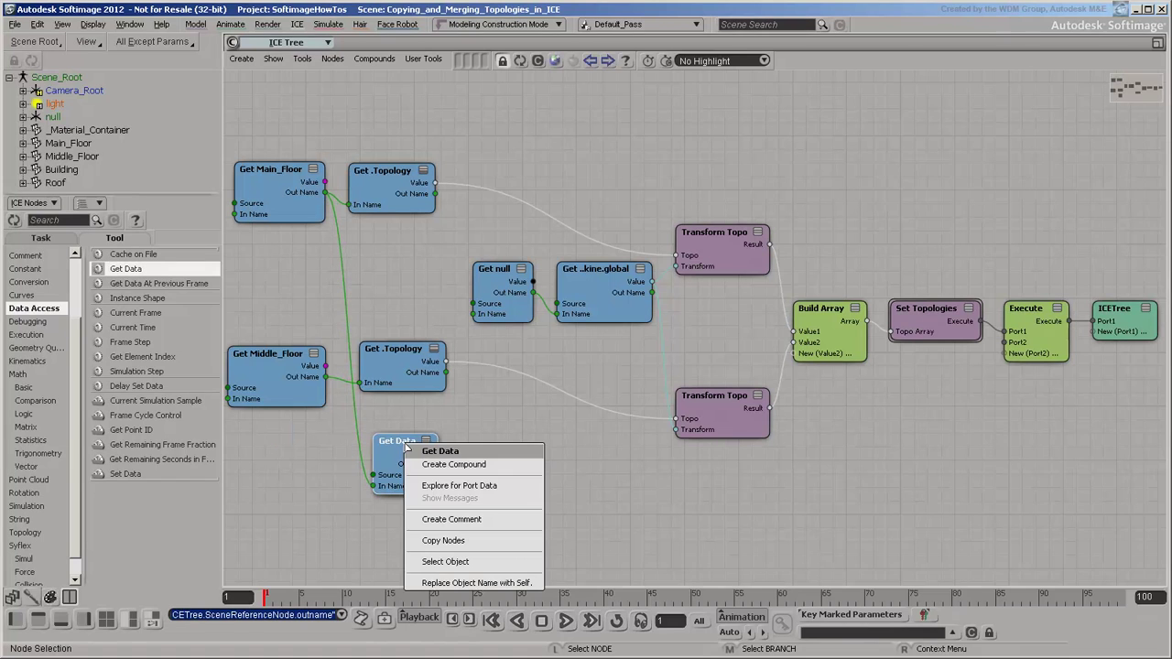
click(455, 487)
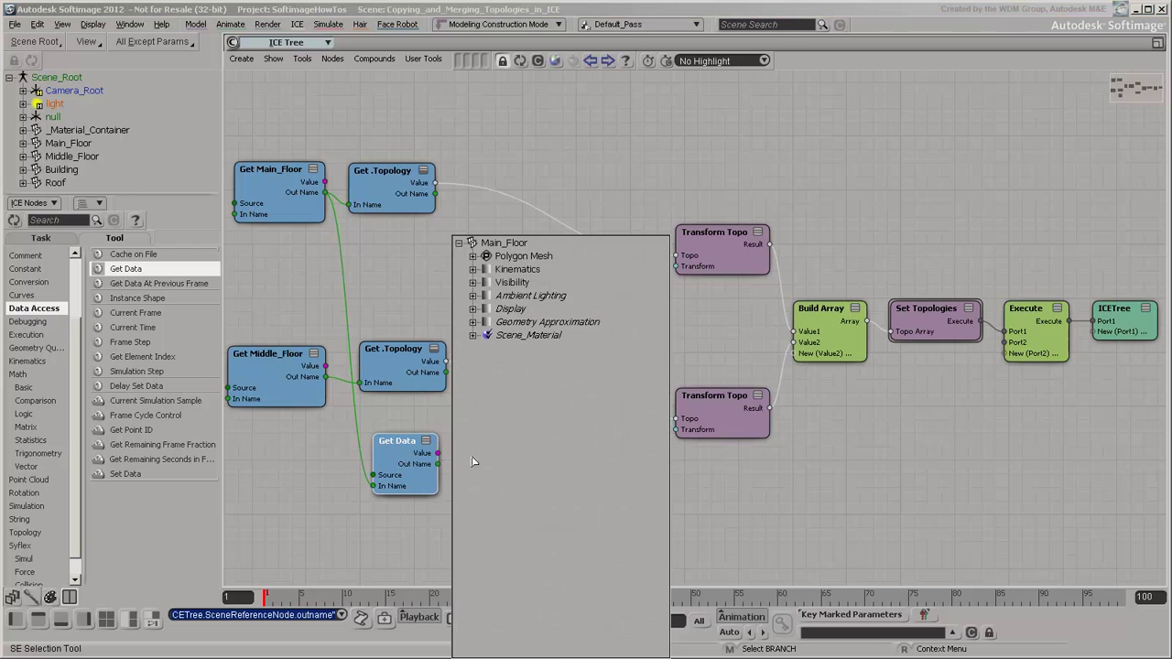
click(472, 257)
drag(667, 314, 661, 500)
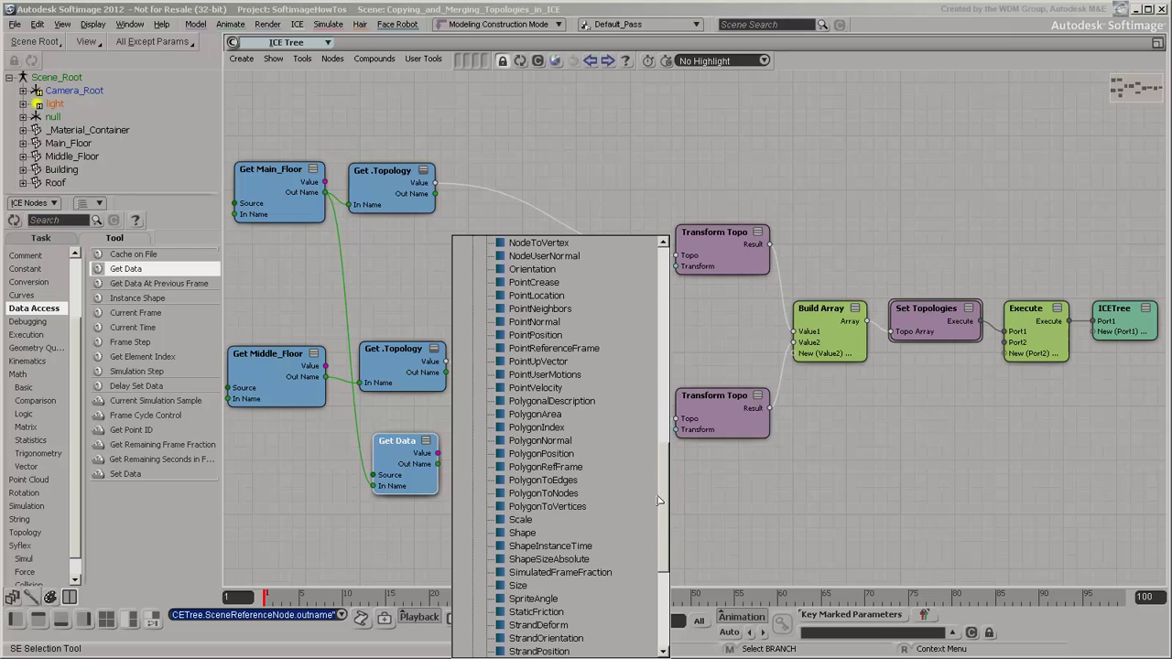
click(538, 335)
click(32, 282)
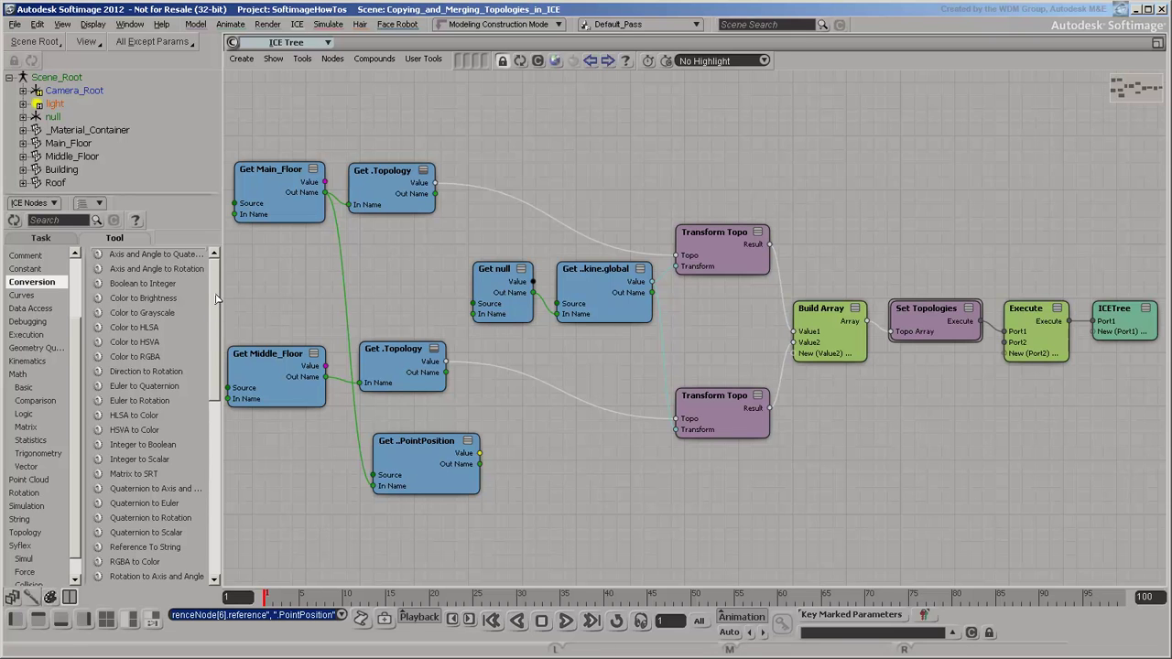
Chain 3D Vector to Scalar, Get Maximum in Set and Scalar to 3D Vector after Main_Floor's PointPosition
drag(217, 298, 218, 430)
drag(147, 459, 523, 497)
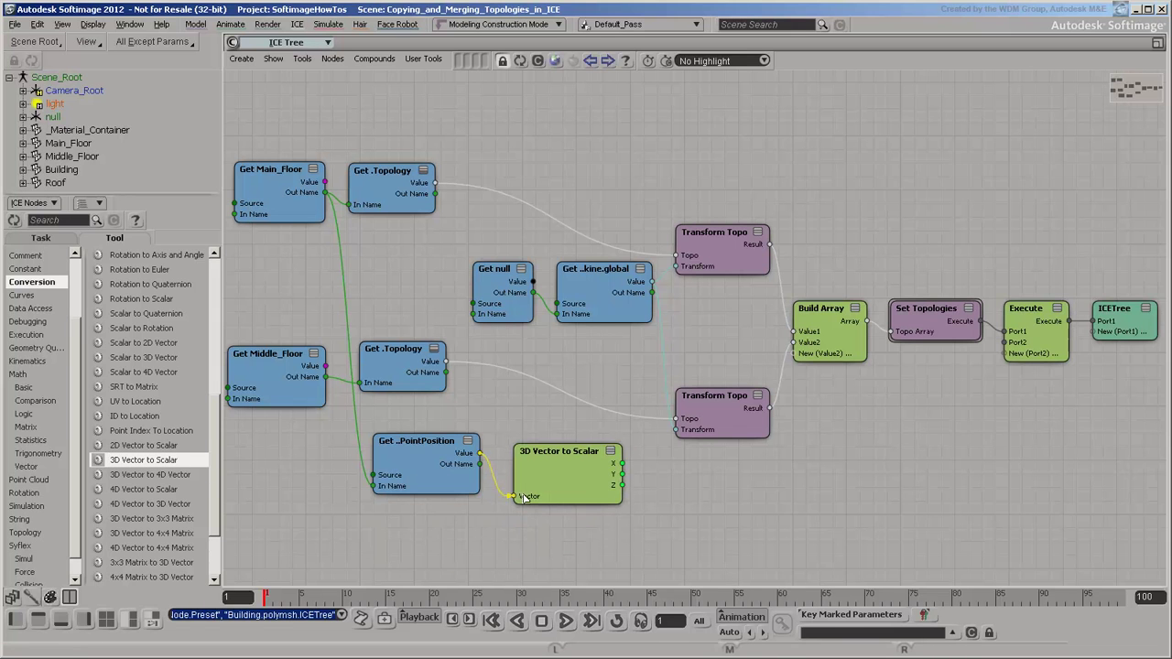
click(33, 441)
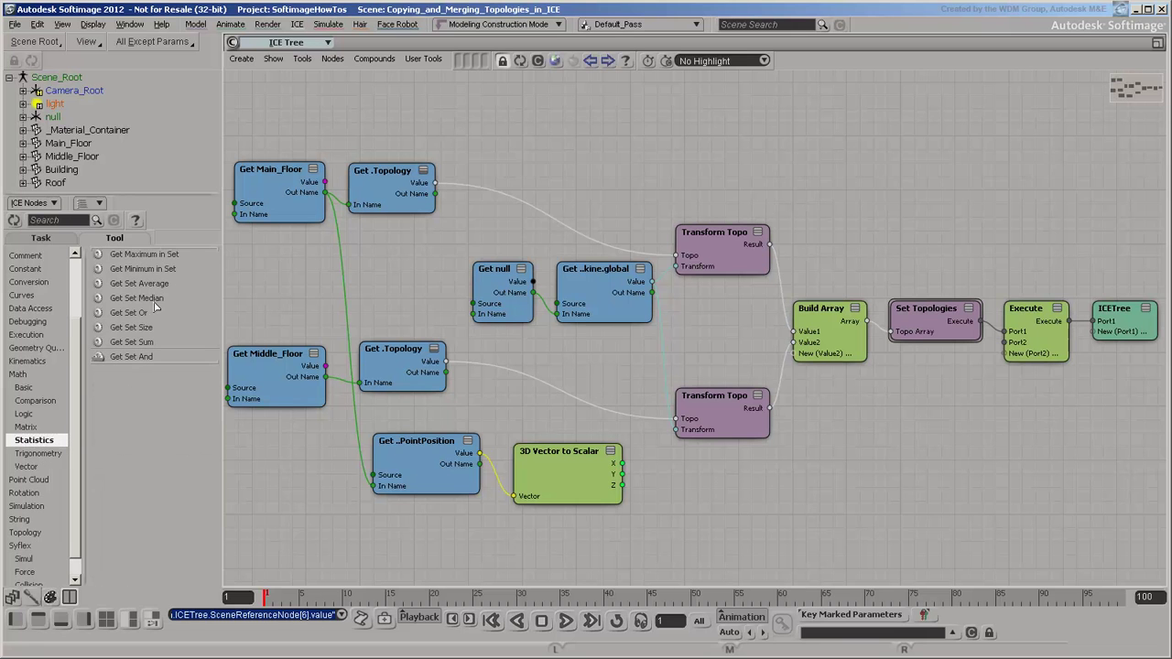
drag(144, 254, 679, 492)
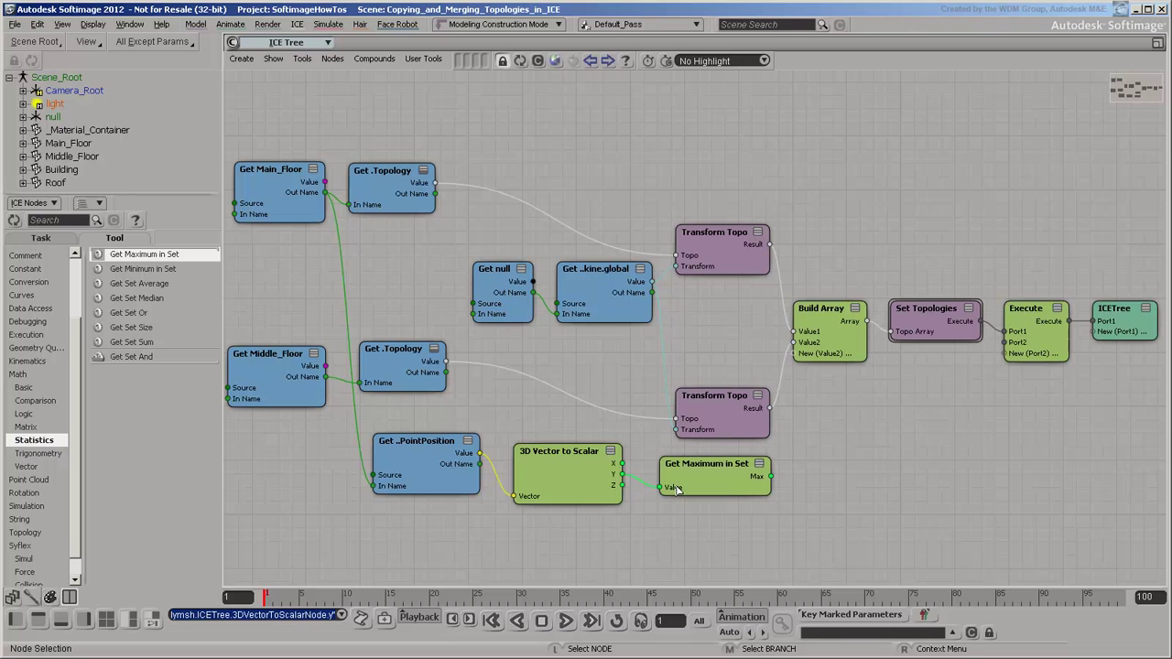
click(23, 283)
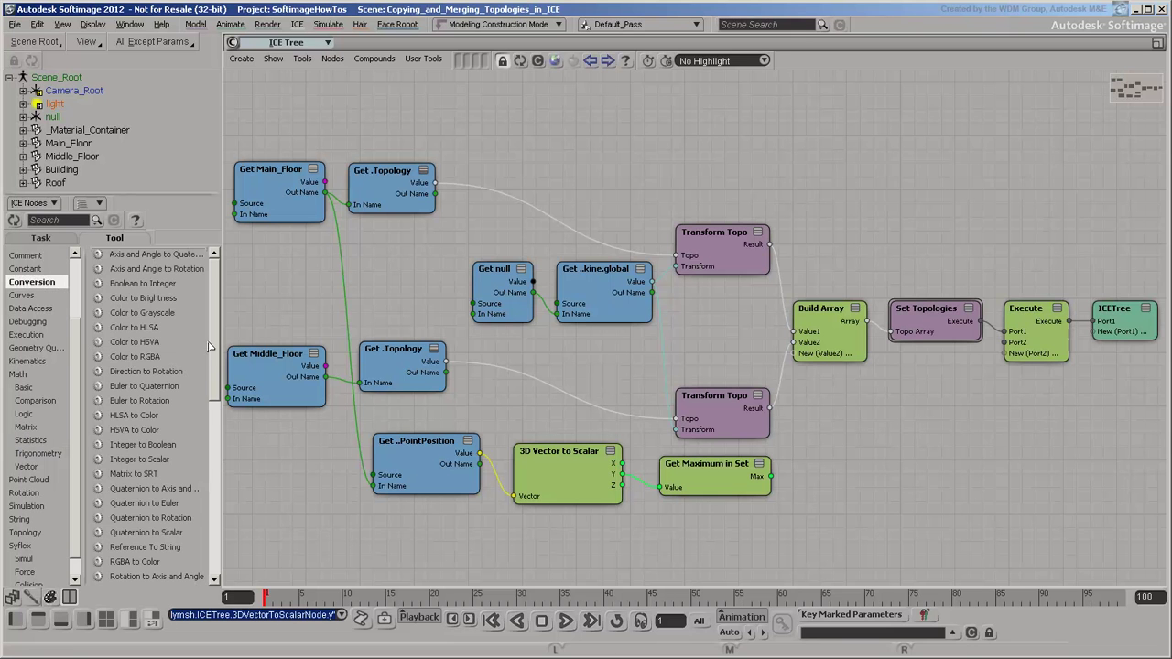
drag(219, 324, 805, 442)
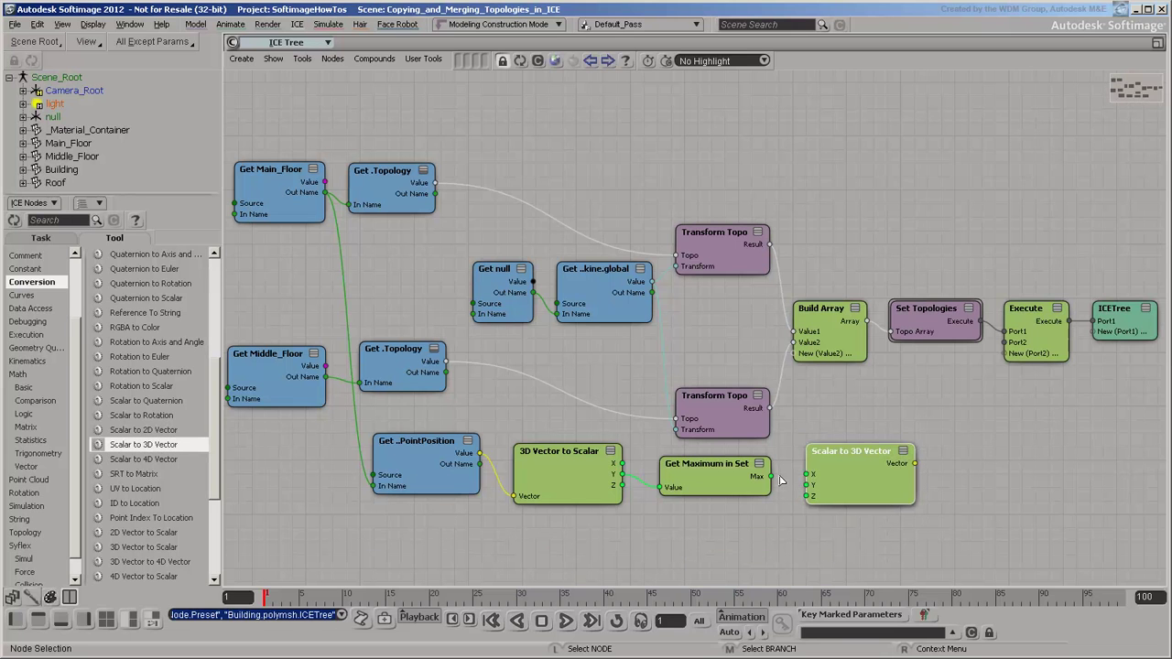
Feed the maximum into Scalar to 3D Vector, add a 3D Vector to 4x4 Matrix node, and tidy the layout
drag(781, 484, 826, 482)
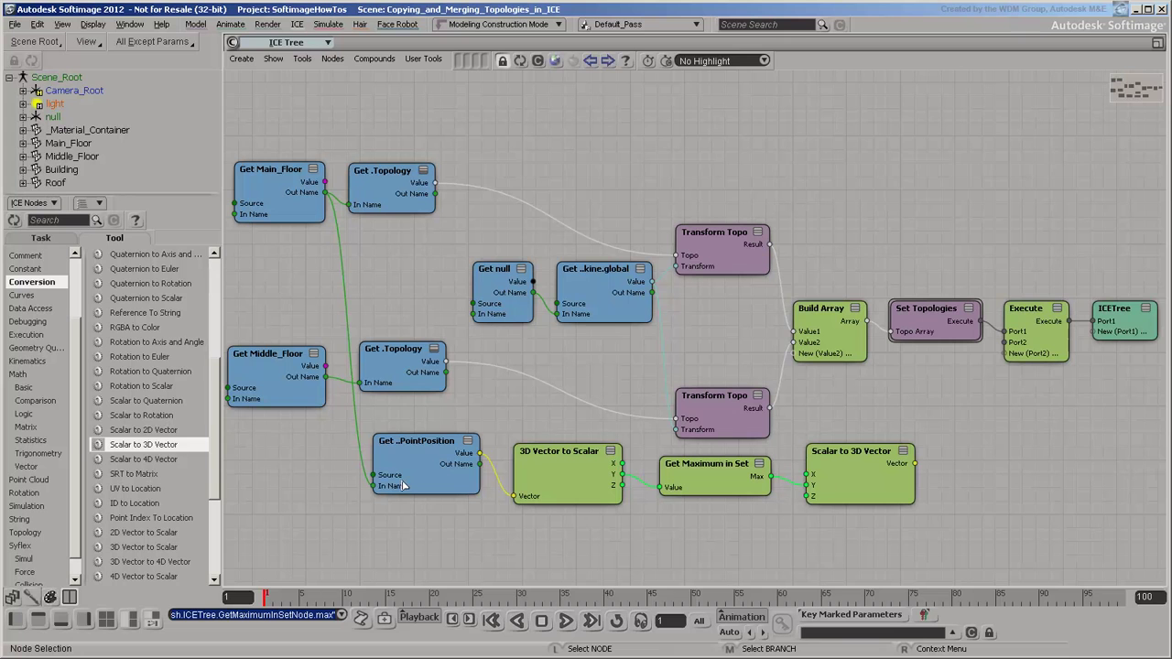
scroll(218, 417, down, 3)
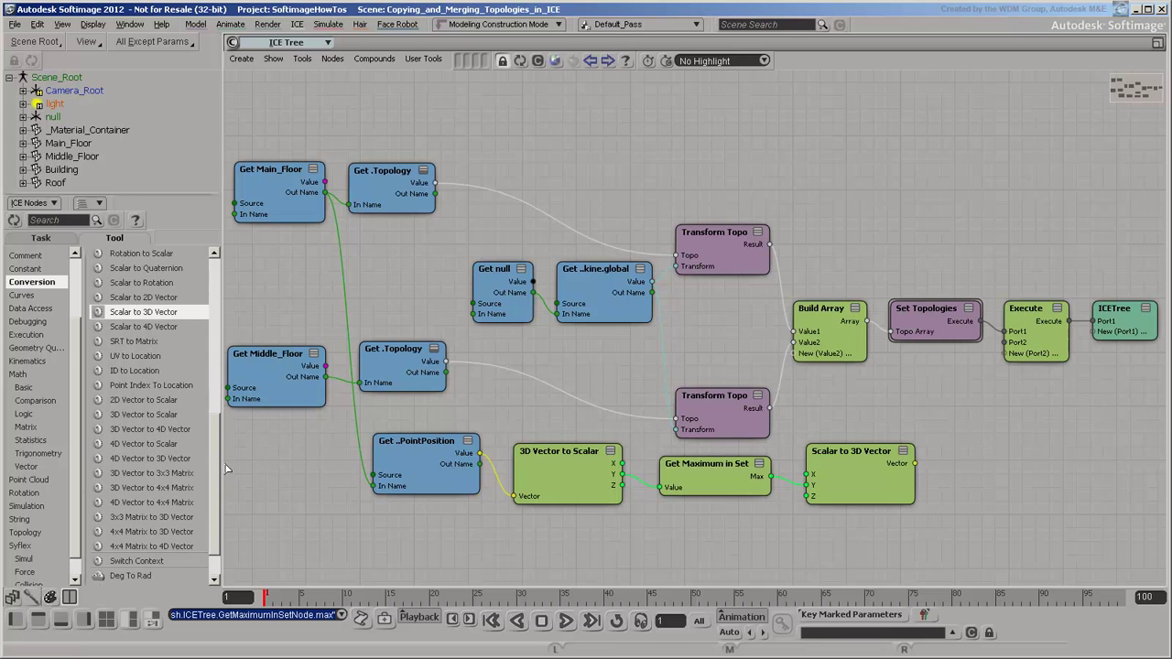
drag(186, 491, 969, 498)
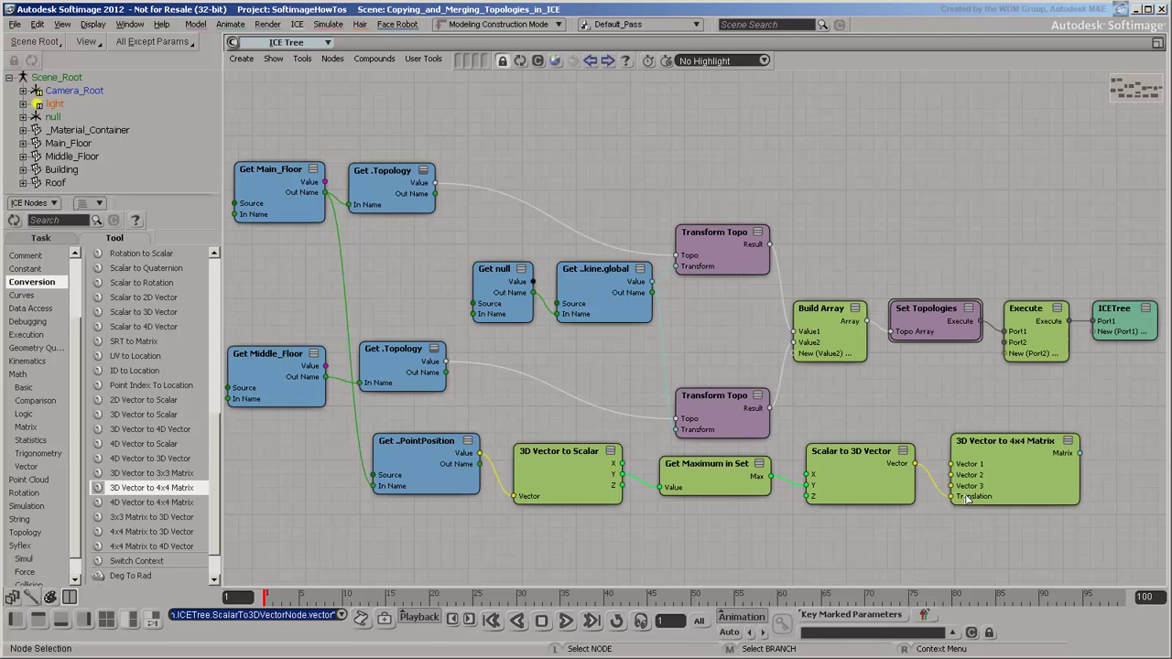
click(1014, 446)
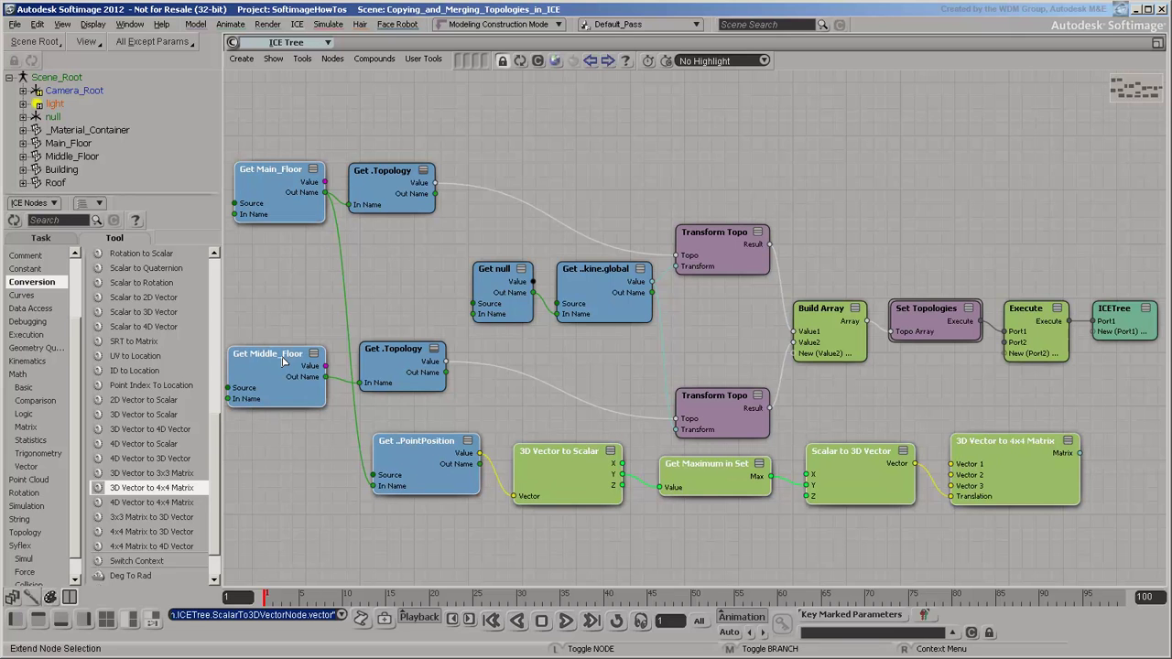
shift+click(394, 188)
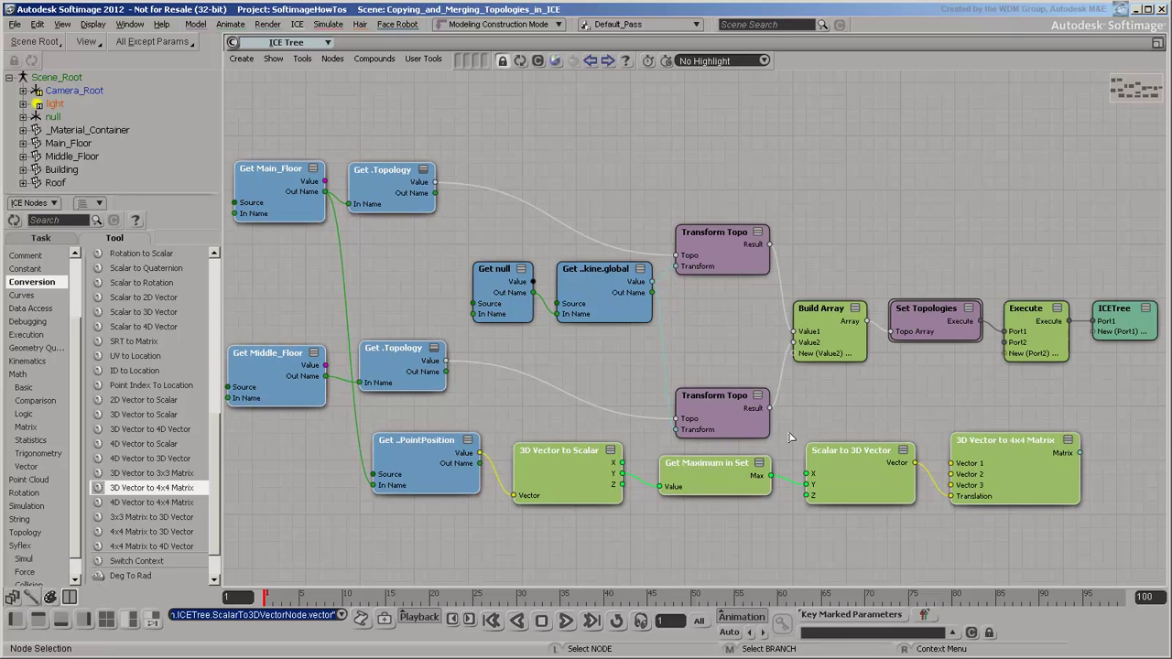
drag(1017, 464, 595, 478)
Add a Multiply node and wire the null's global transform into it
key(a)
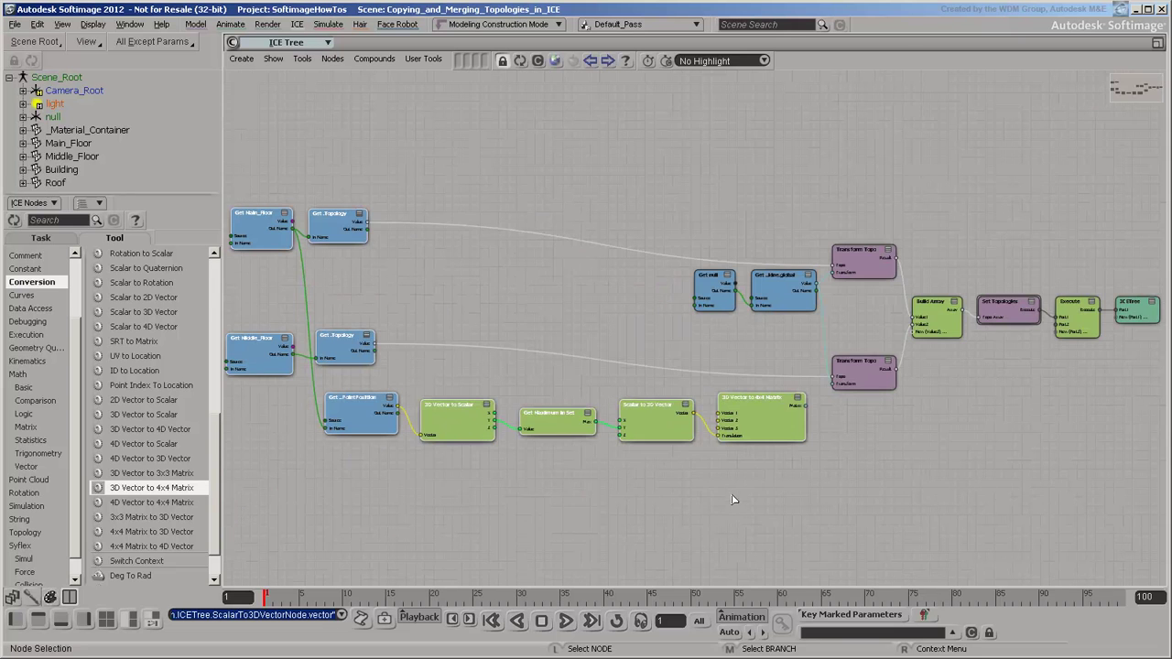
click(22, 389)
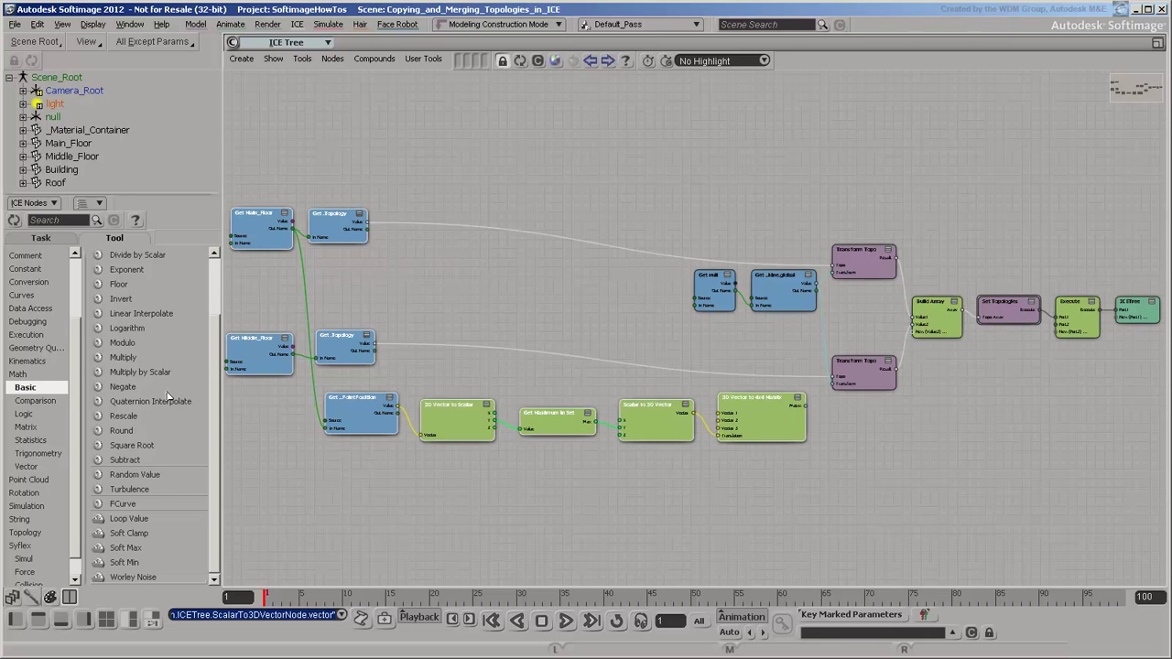
drag(134, 360, 762, 331)
key(f)
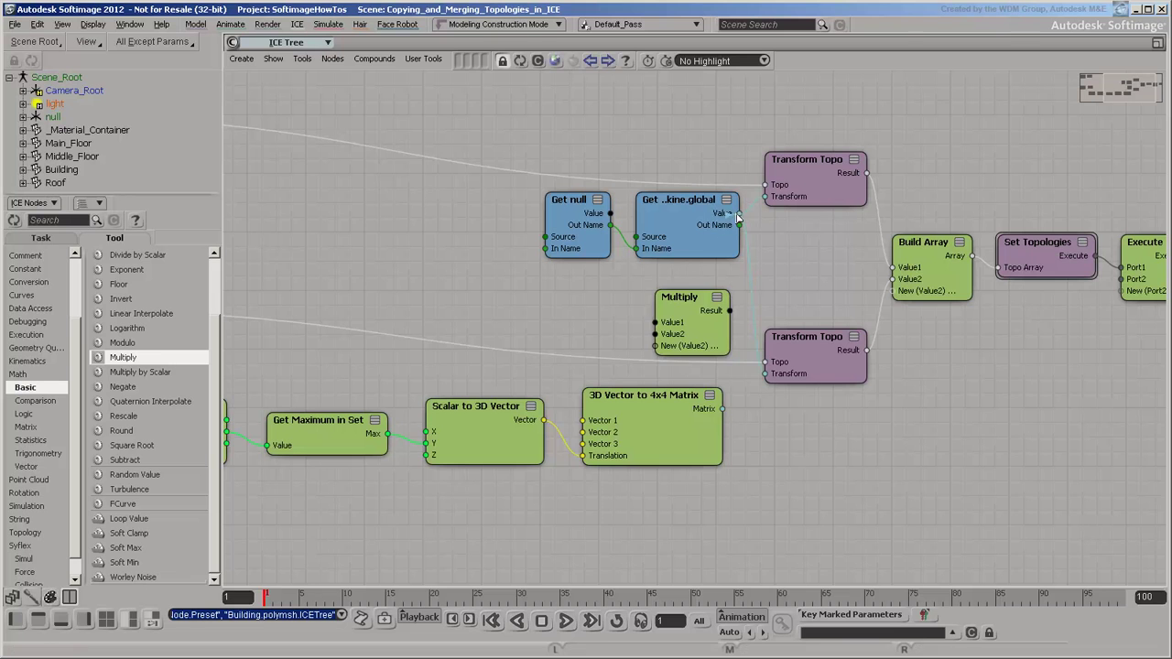
drag(738, 212, 666, 339)
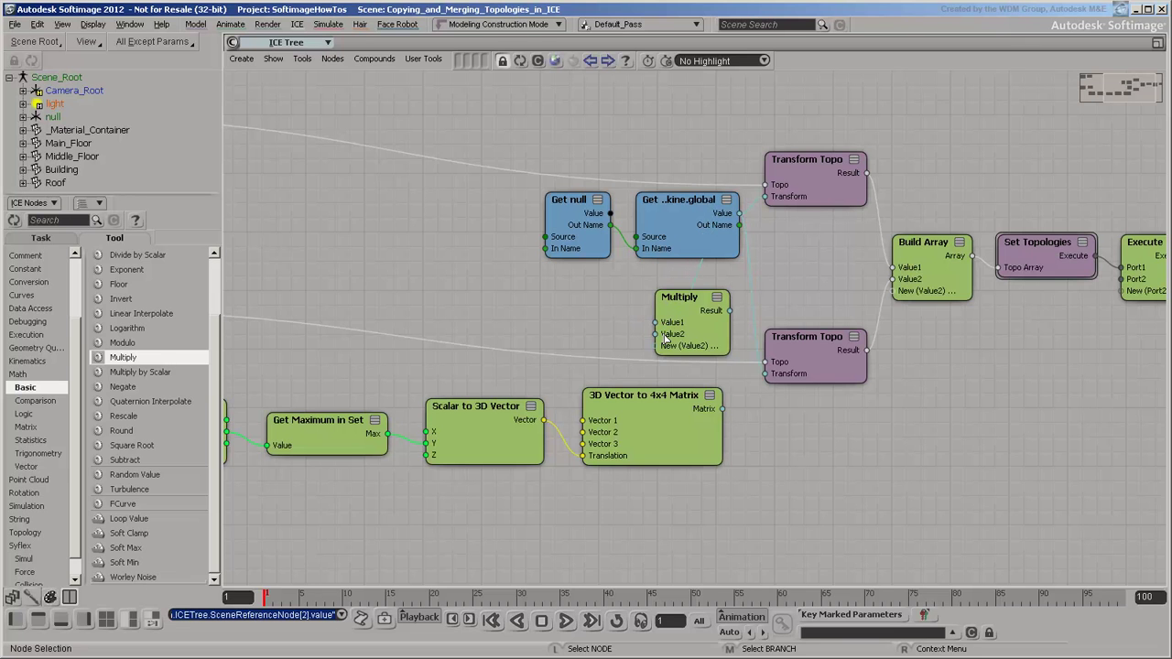
drag(688, 226, 499, 239)
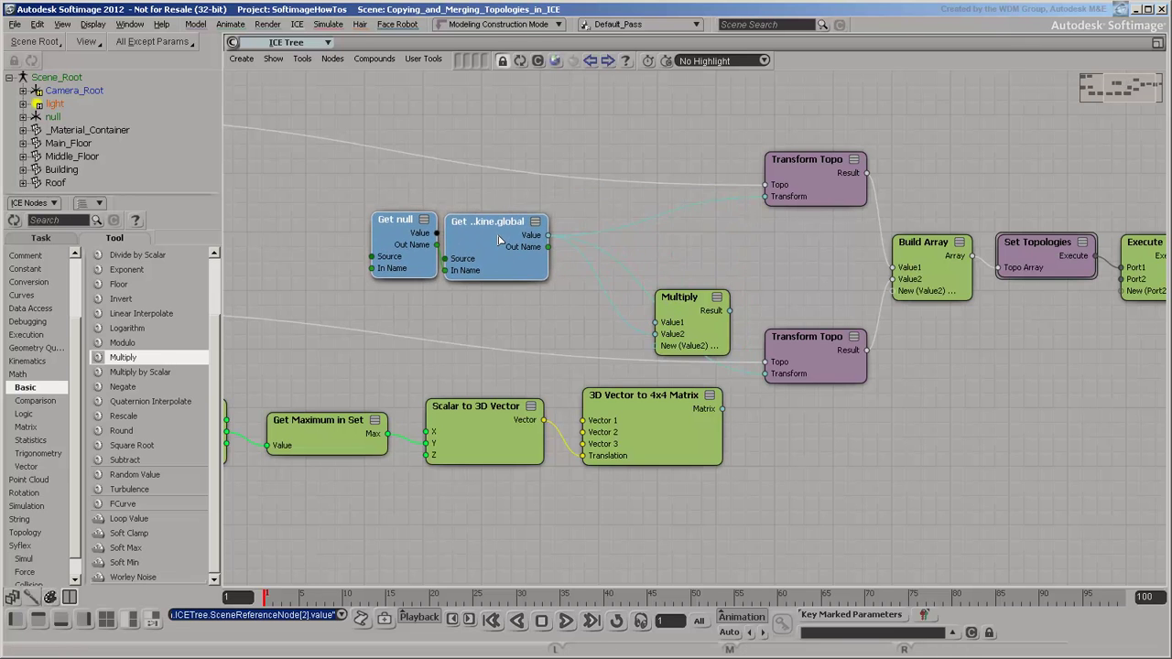
click(730, 417)
Connect the translation matrix to Multiply's Value1, tidy the branch, and restore the 3D view above
drag(640, 365, 673, 326)
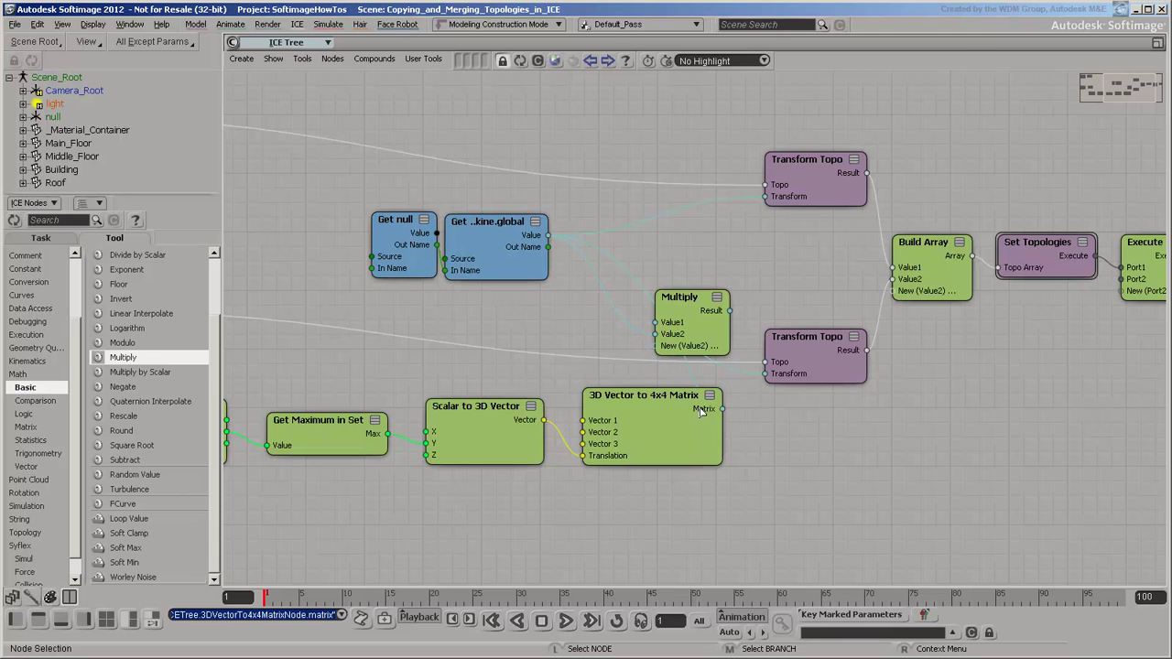
middle_drag(687, 404, 545, 395)
click(705, 298)
drag(705, 299, 780, 379)
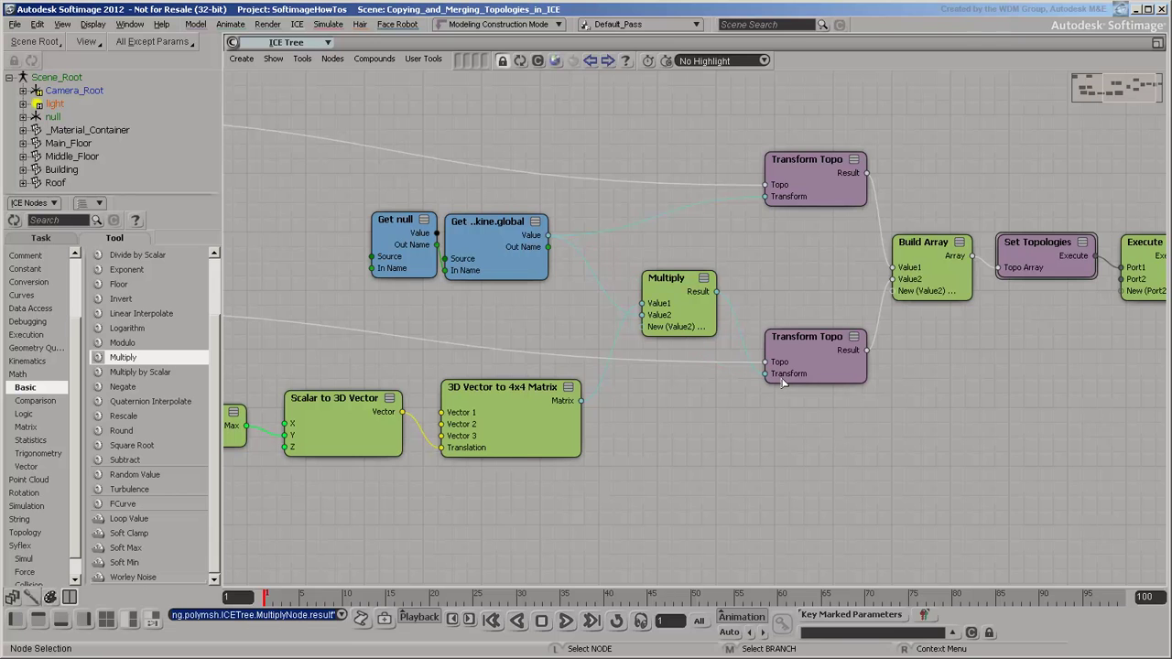
click(1158, 44)
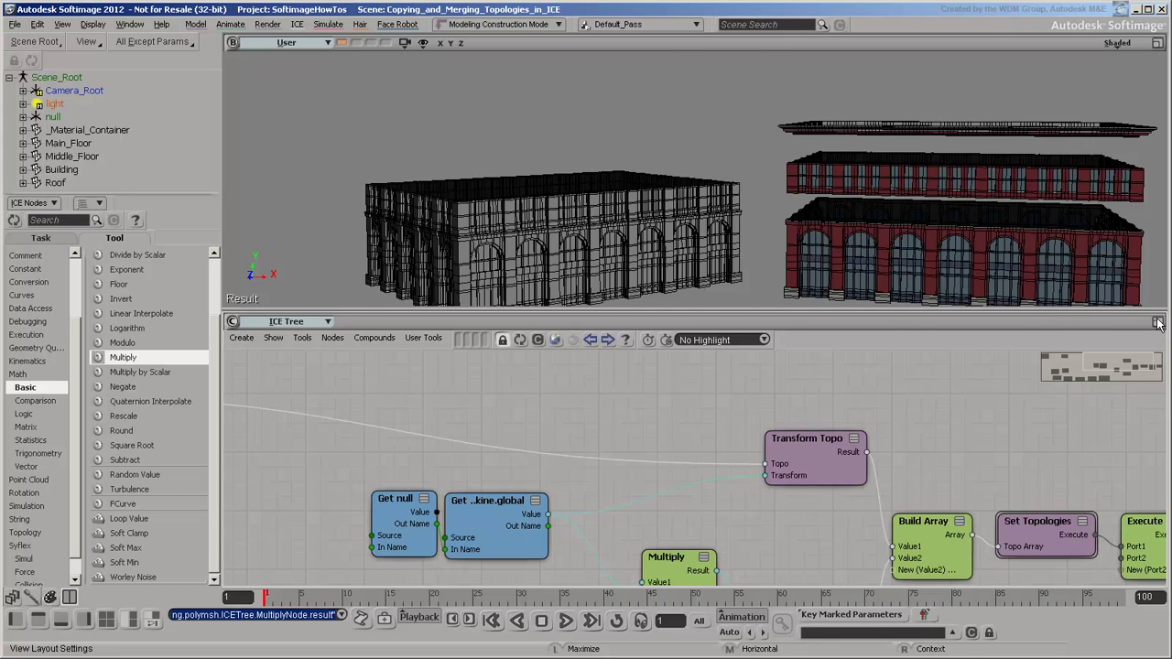
Add a Get Roof node and paste copies of the Get Topology and Transform Topo nodes beside it
click(1158, 322)
key(a)
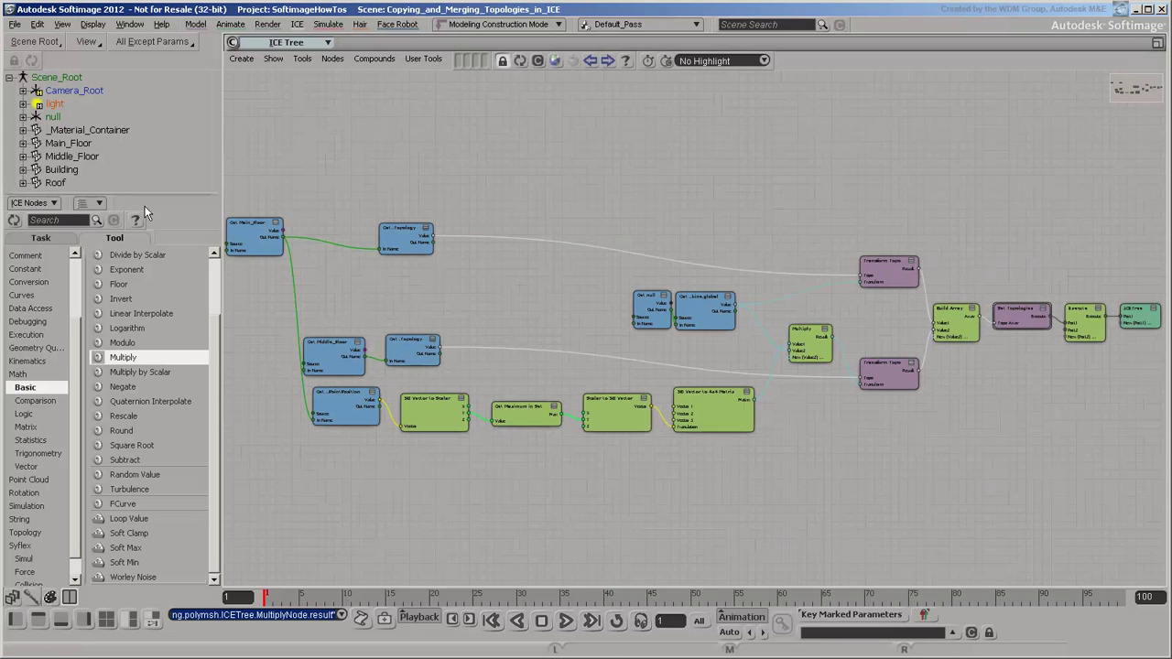
drag(58, 185, 323, 490)
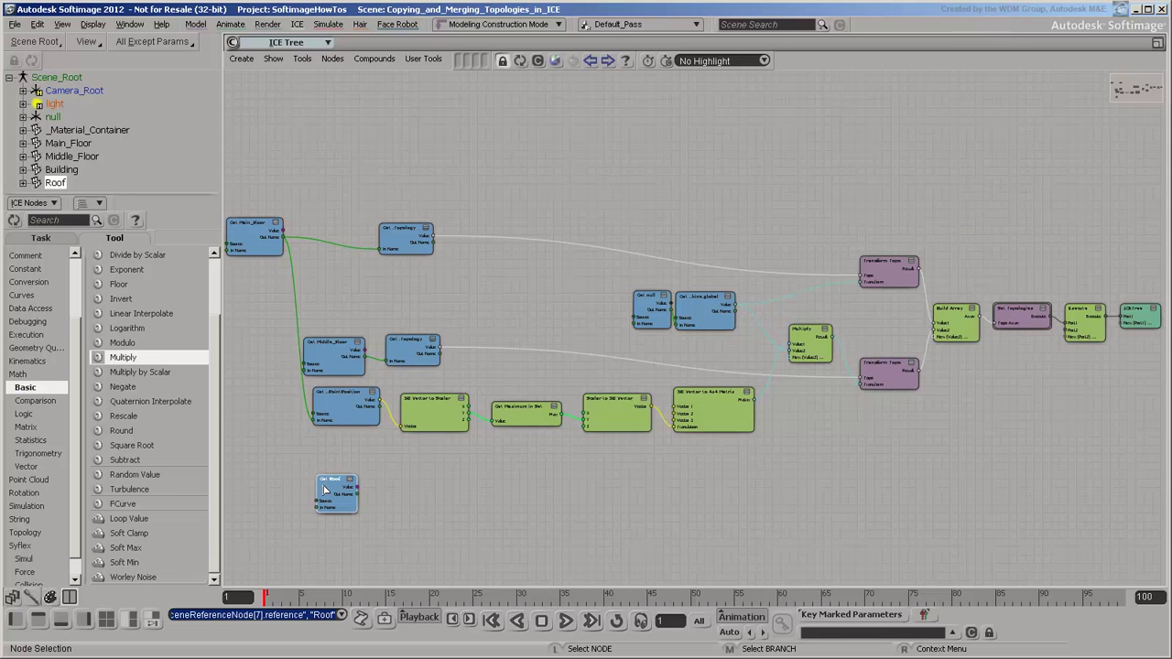
click(415, 354)
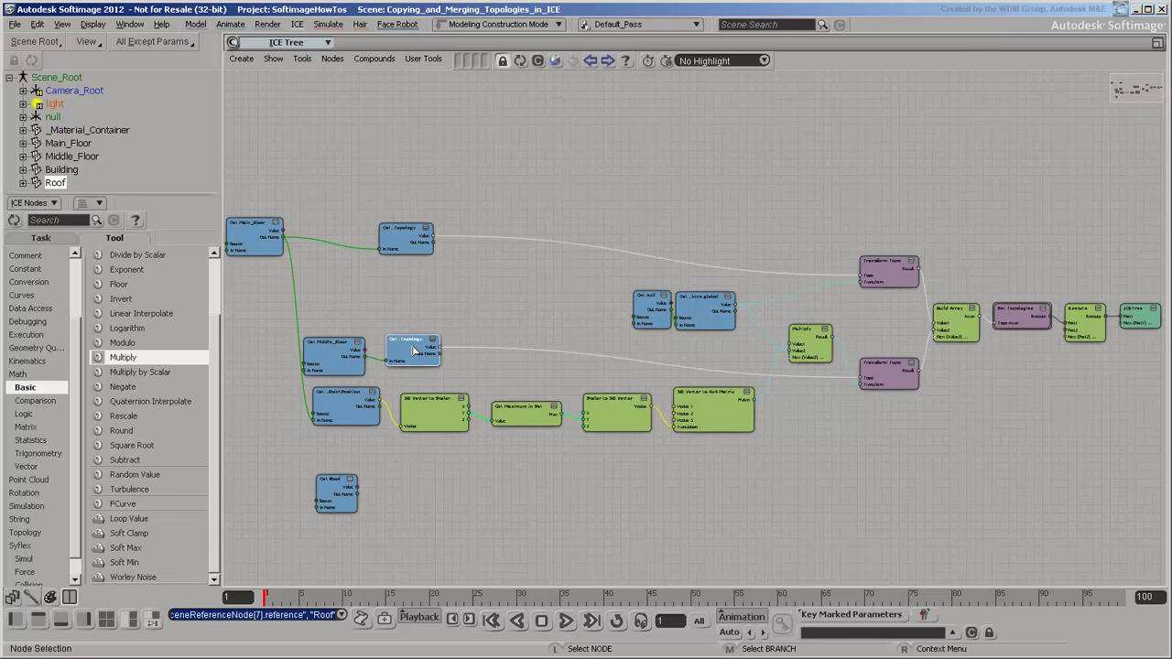
shift+click(888, 368)
right_click(888, 368)
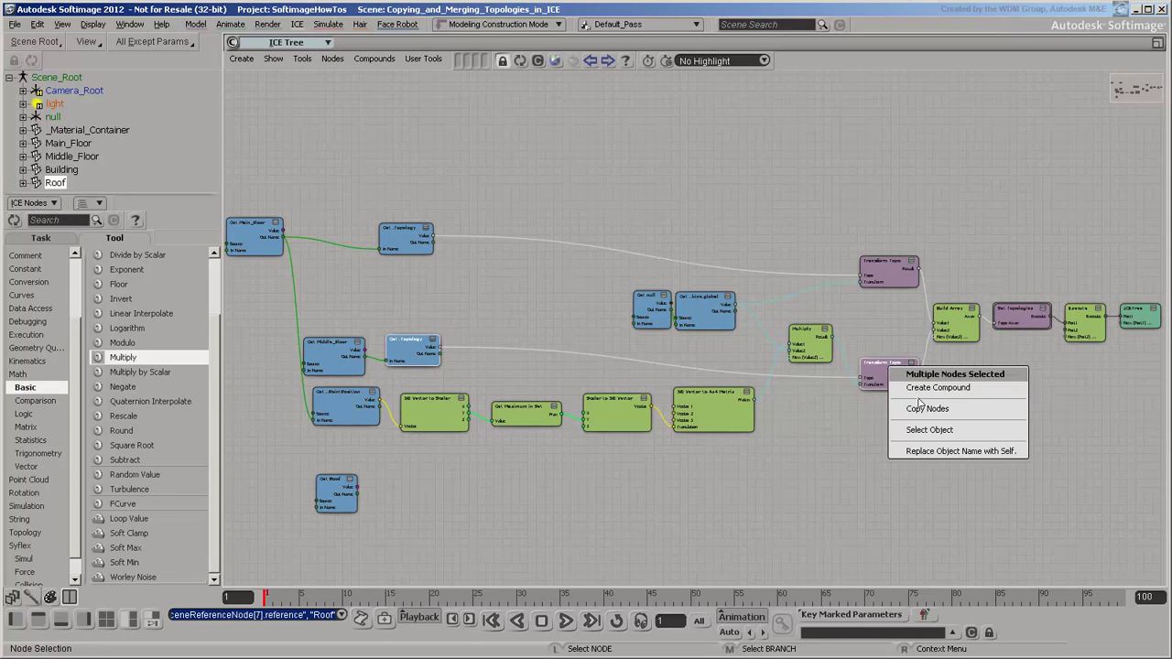
click(923, 409)
right_click(833, 451)
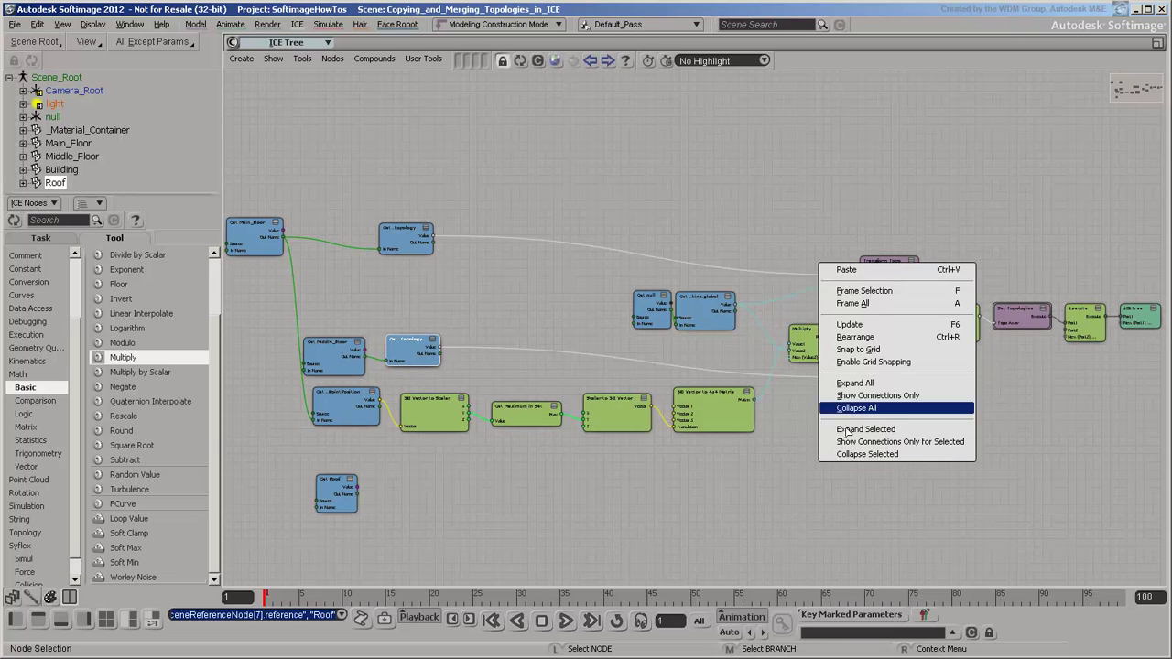
click(856, 269)
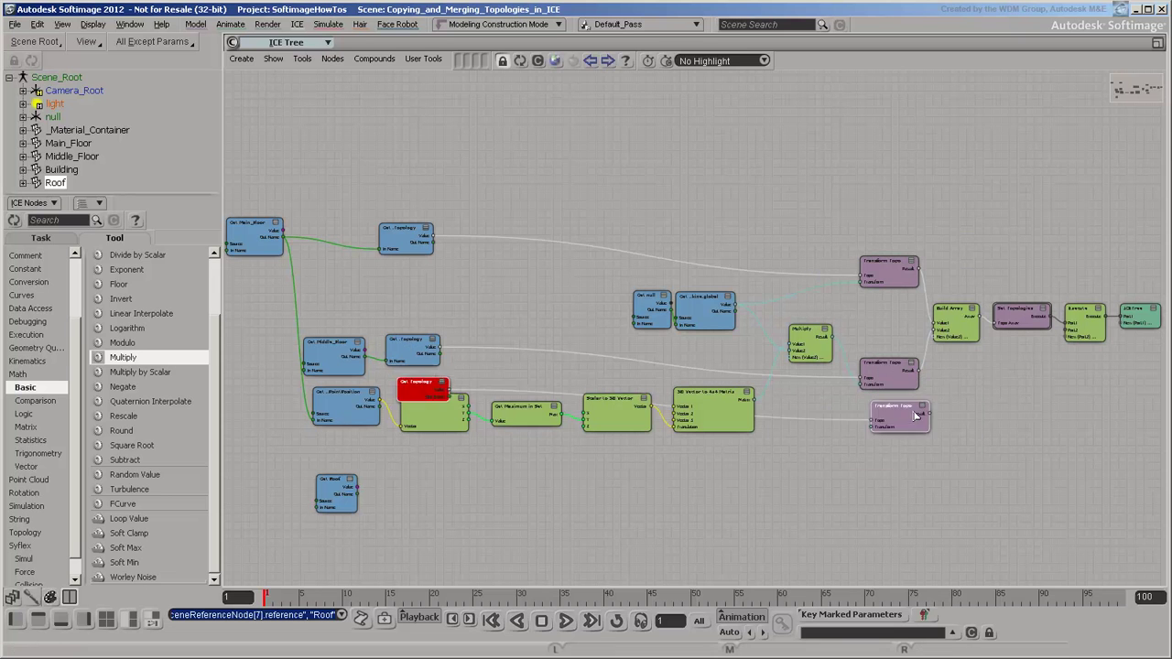
click(915, 508)
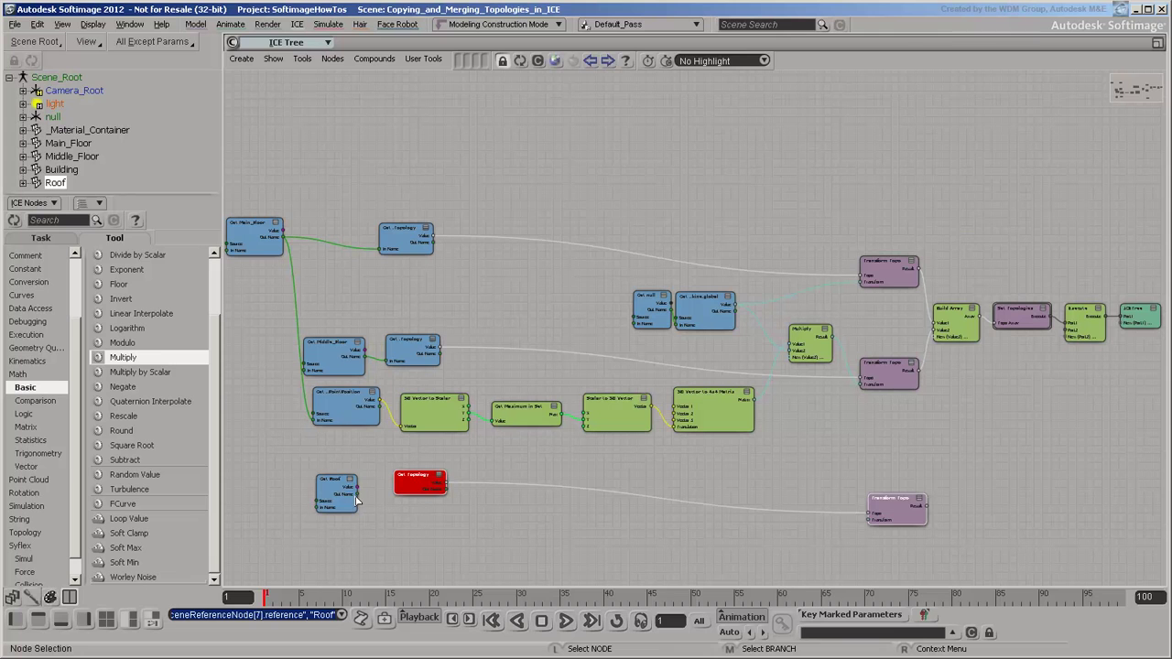
Wire Get Roof into the pasted Get Topology and feed its Transform Topo into Build Array
drag(357, 495, 421, 483)
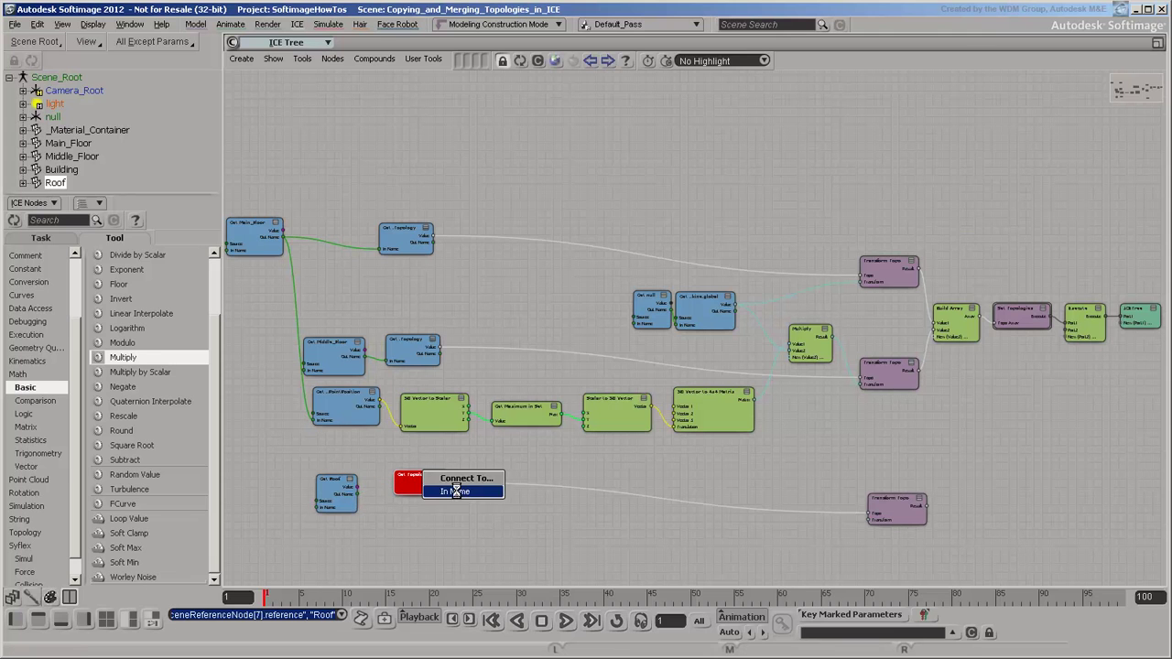
click(453, 492)
drag(926, 506, 948, 342)
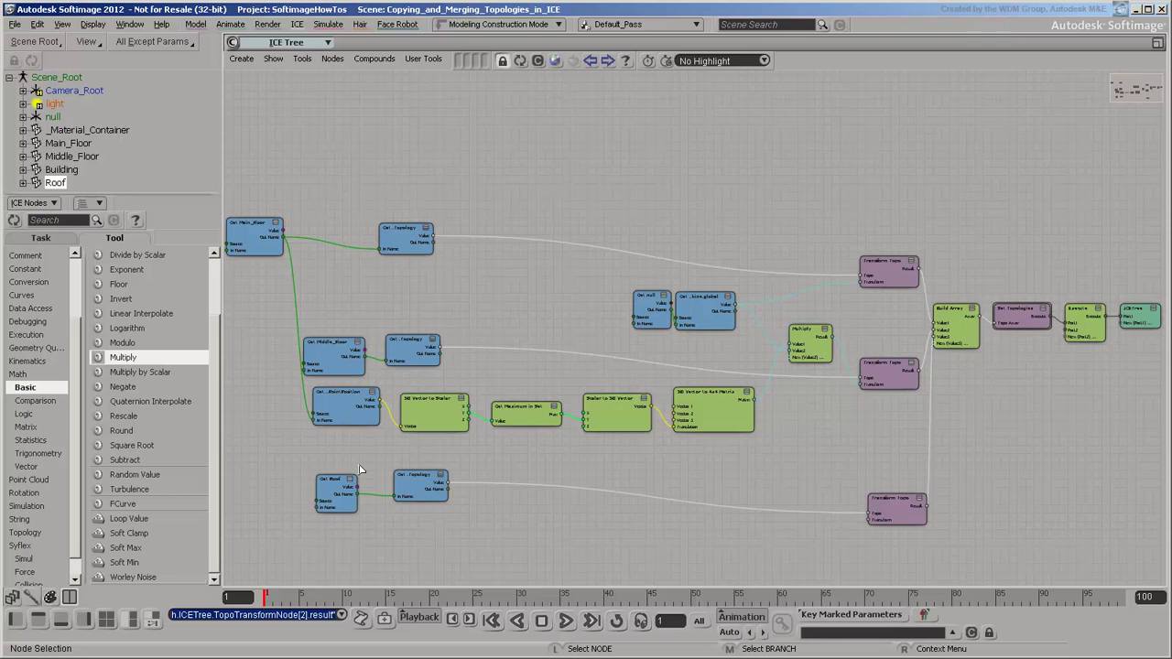
Collapse the Get PointPosition, 3D Vector to Scalar and Get Maximum in Set nodes into a compound
scroll(303, 407, down, 2)
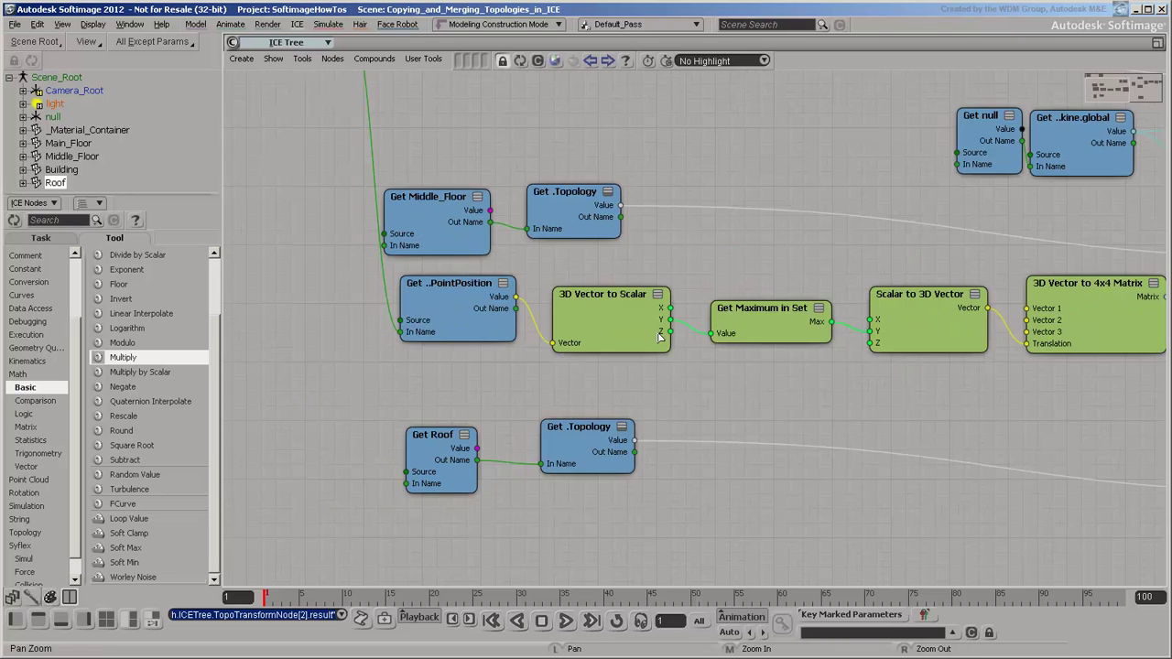
scroll(577, 338, up, 2)
shift+click(483, 301)
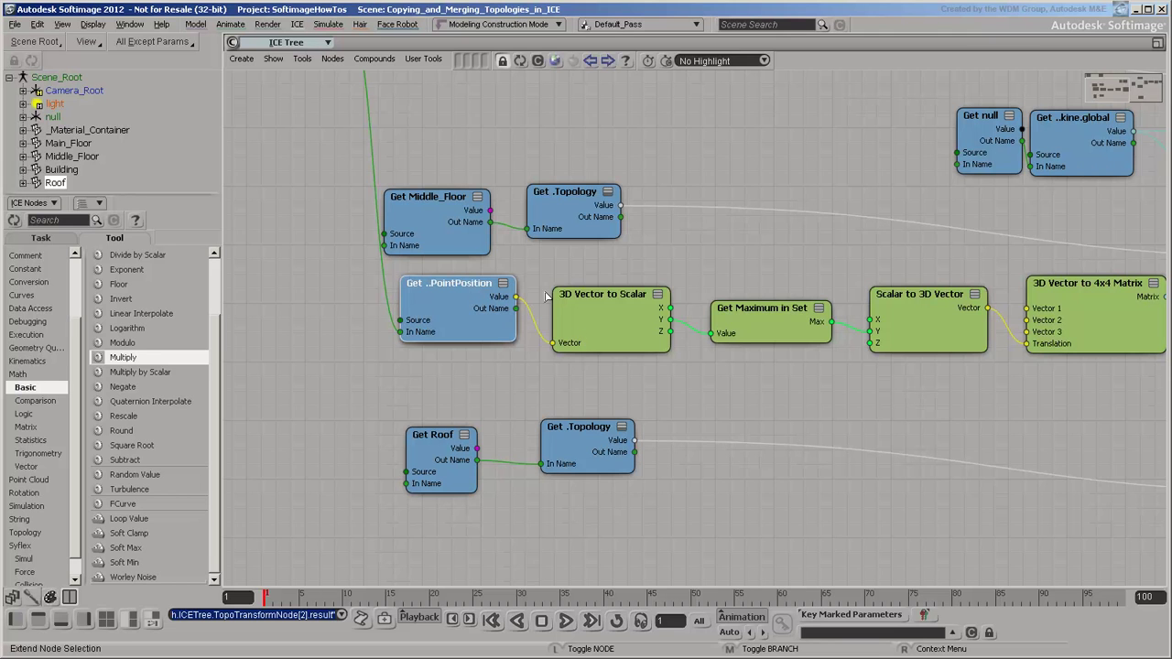
shift+click(593, 299)
shift+click(769, 316)
right_click(768, 314)
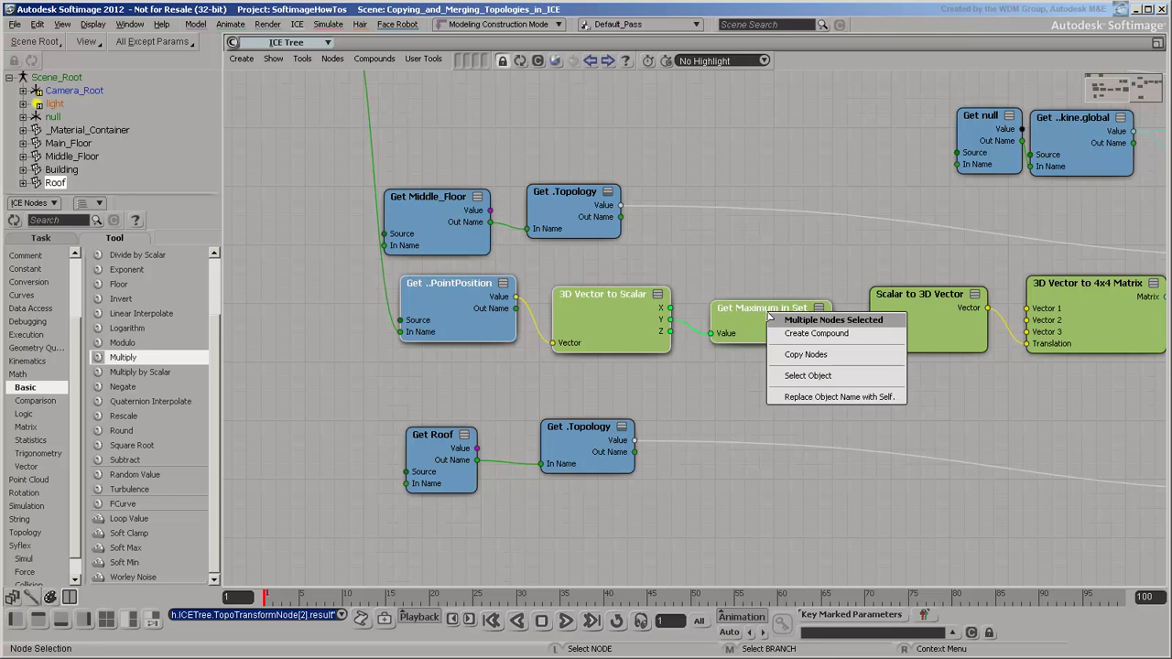
click(799, 339)
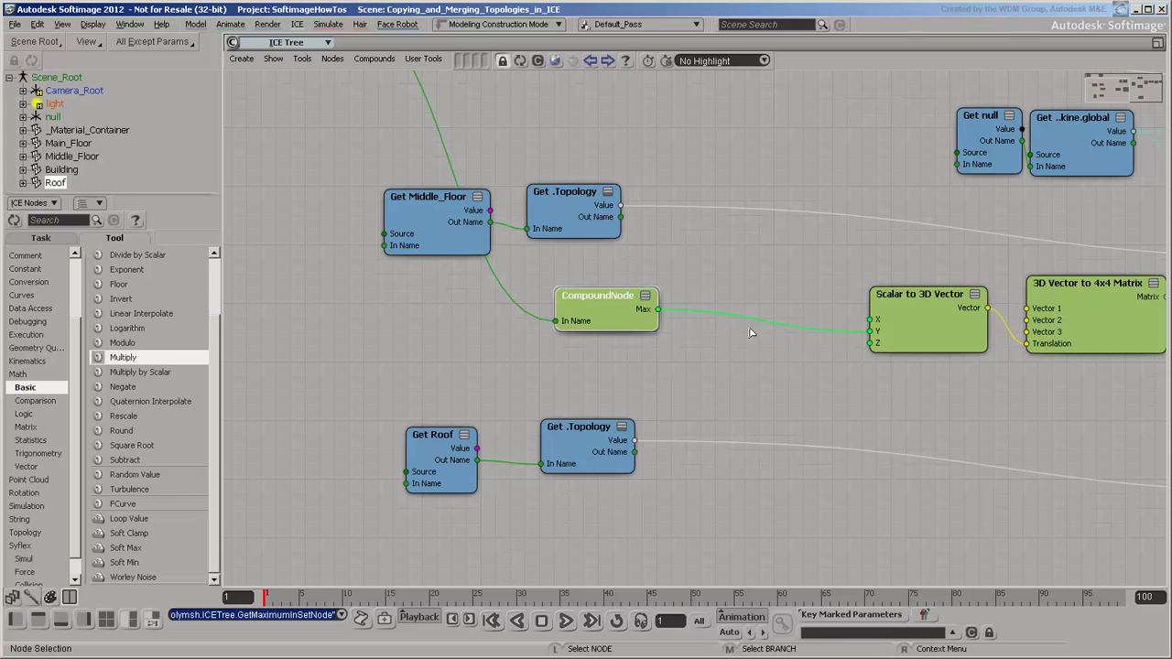
click(567, 282)
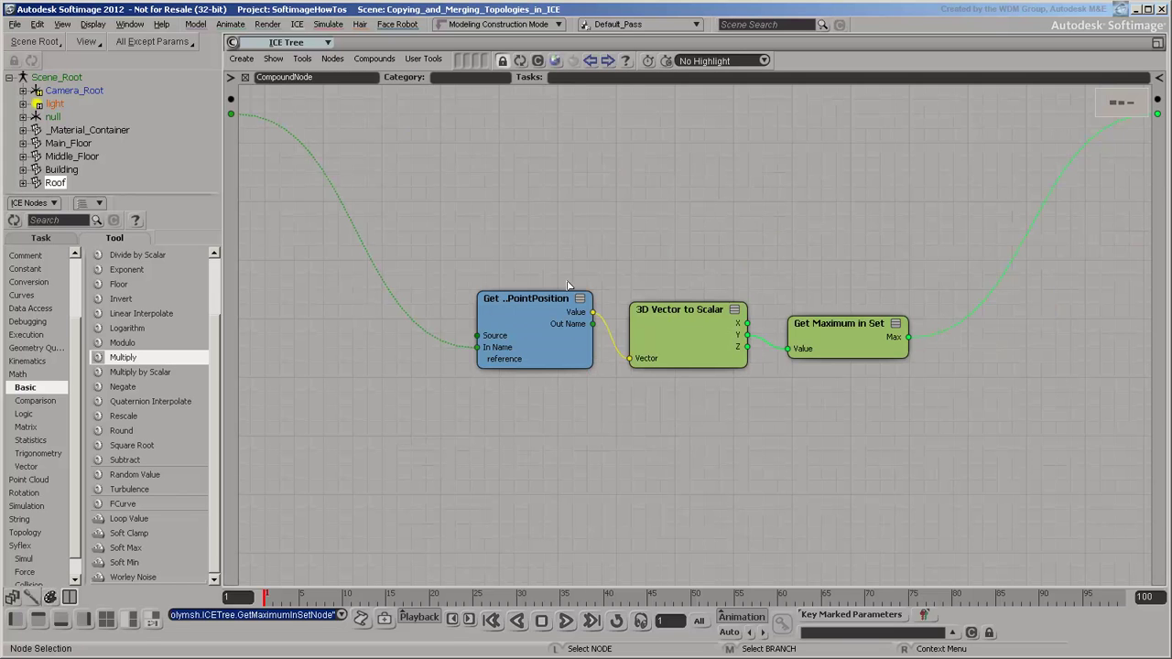
Name the compound Get Floor Height and rename its exposed Max output port to Height
click(329, 79)
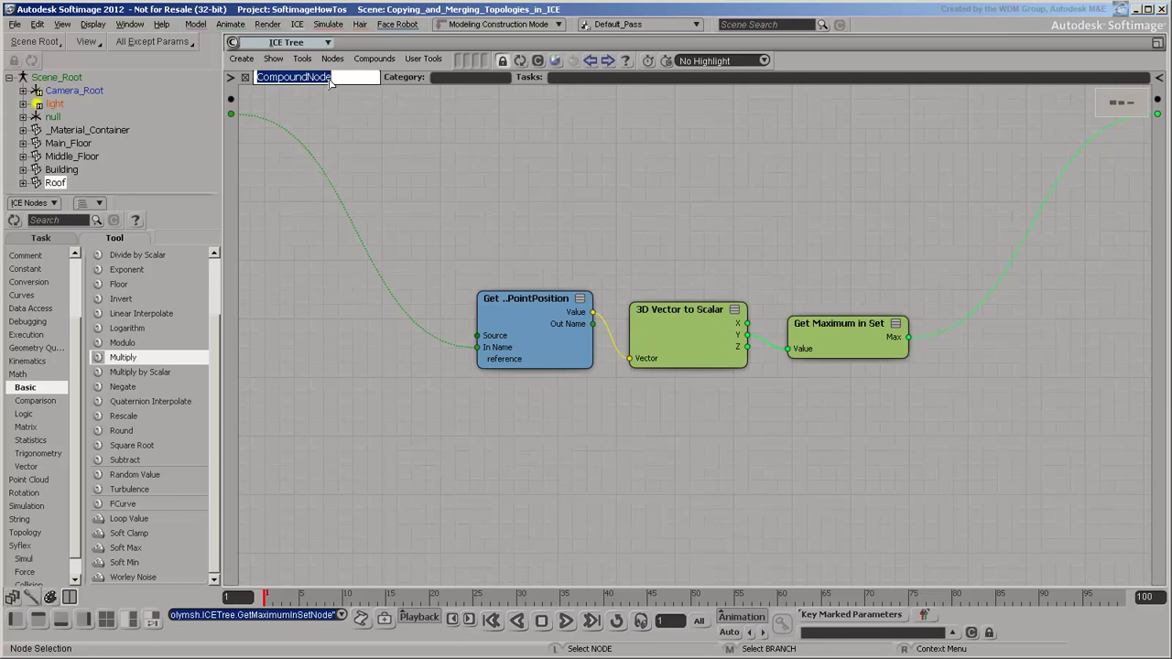
text(Get Floor Height)
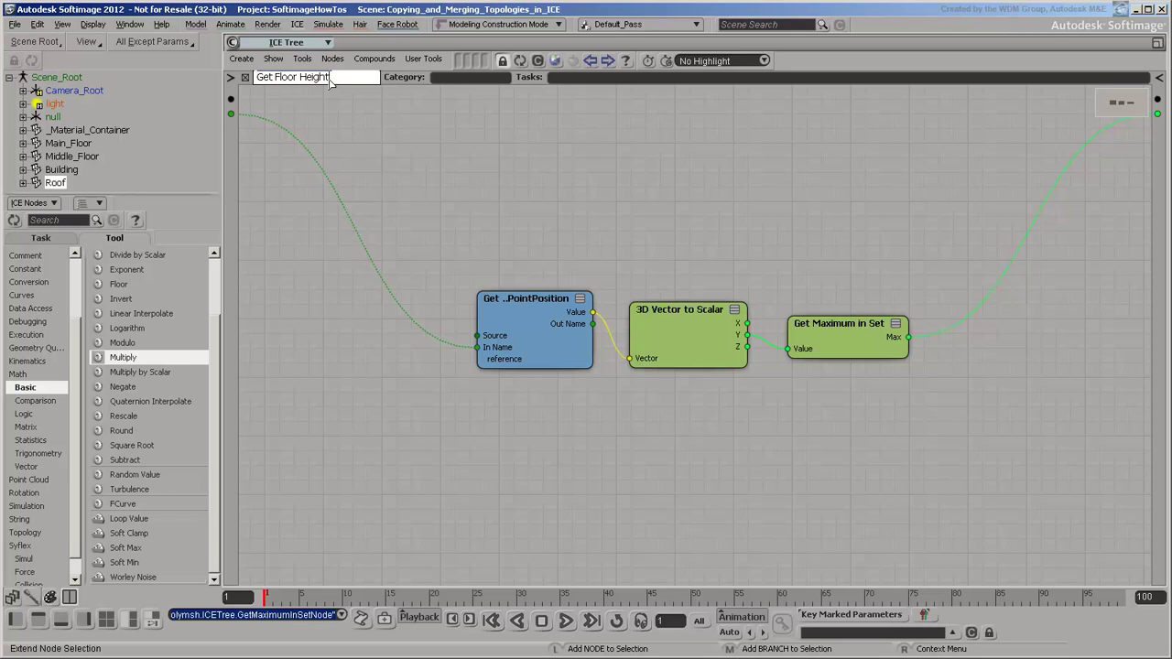
key(Return)
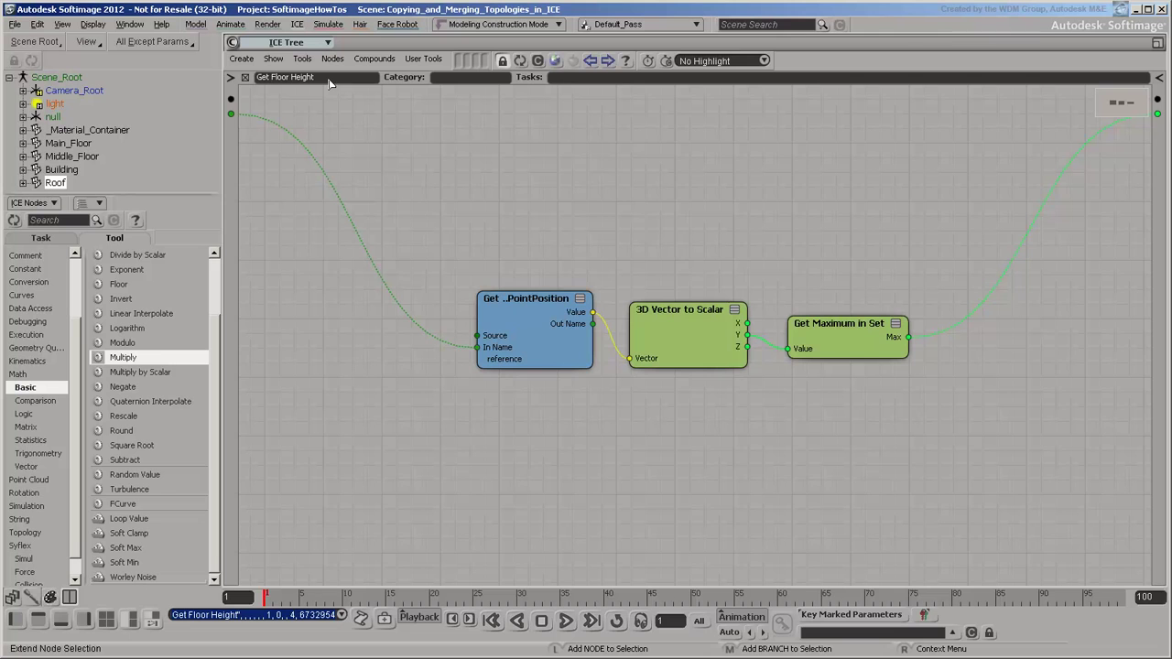
click(1159, 77)
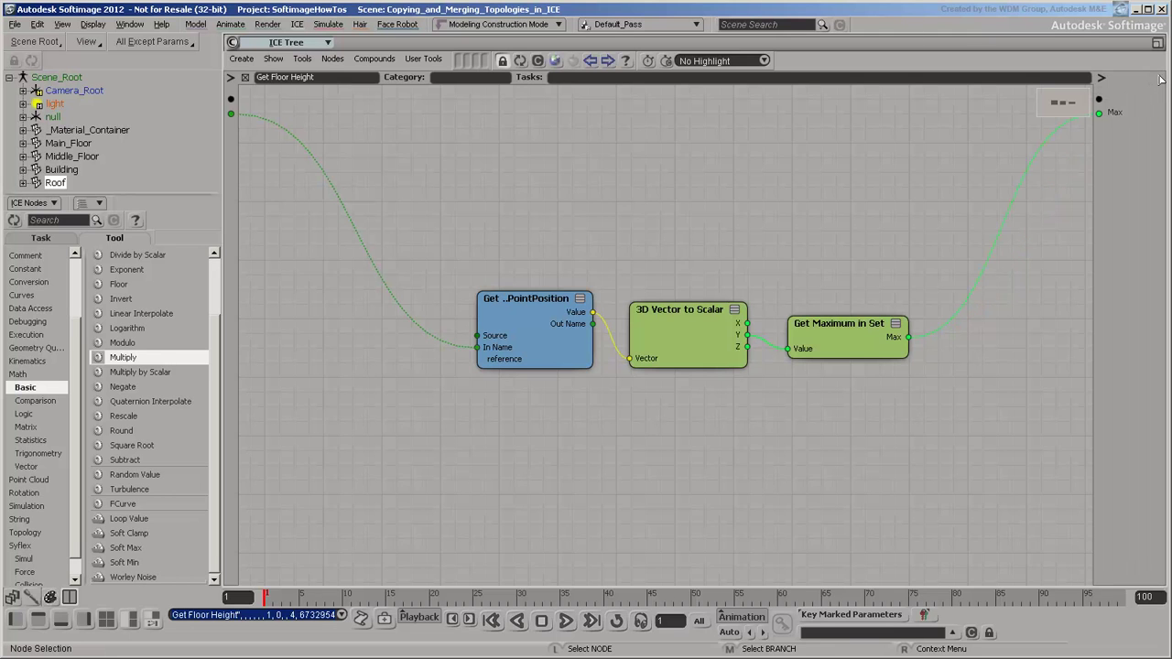
double_click(1114, 113)
text(Height)
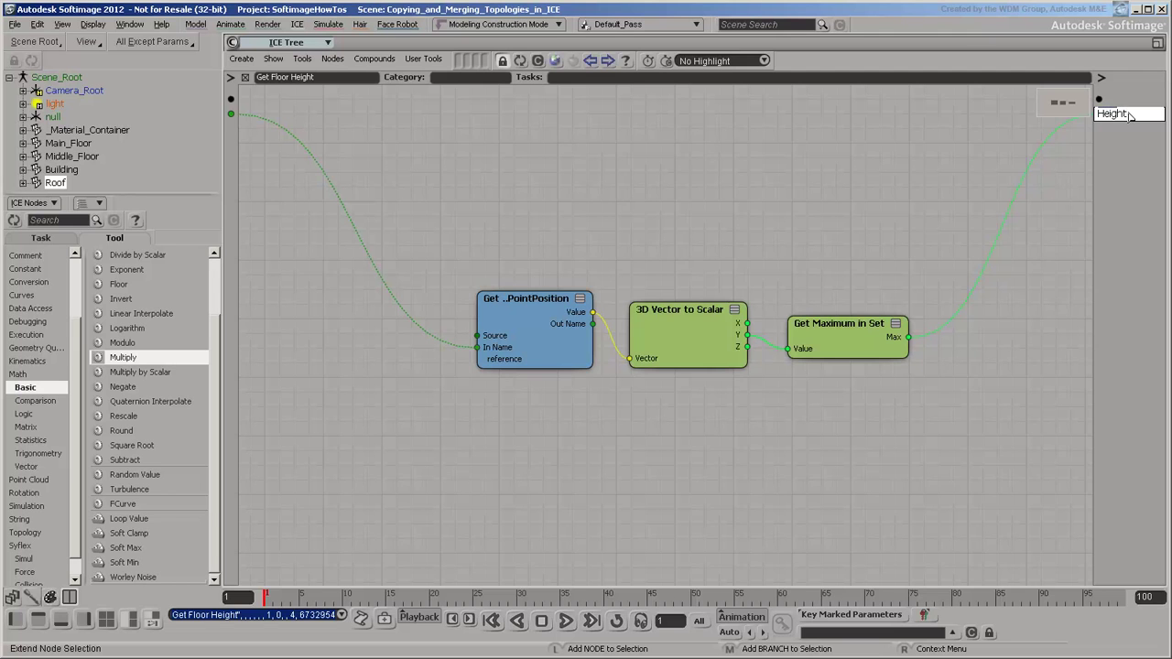
key(Return)
click(1103, 81)
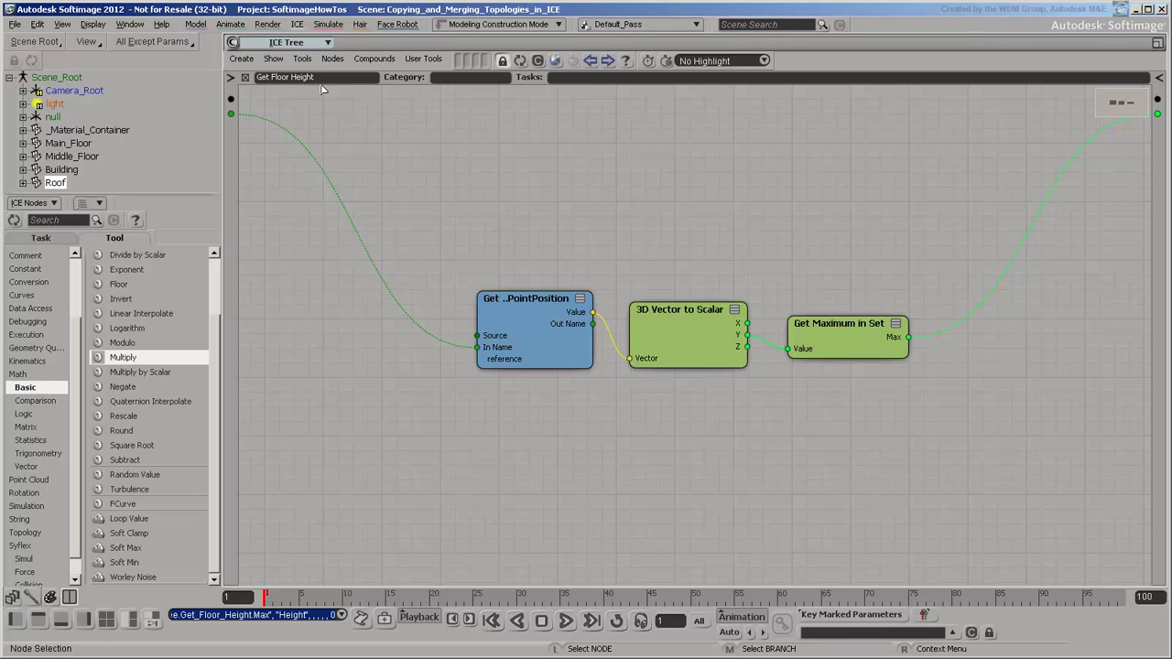
Paste a copy of Get Floor Height below the original and feed it Middle_Floor's name
click(246, 79)
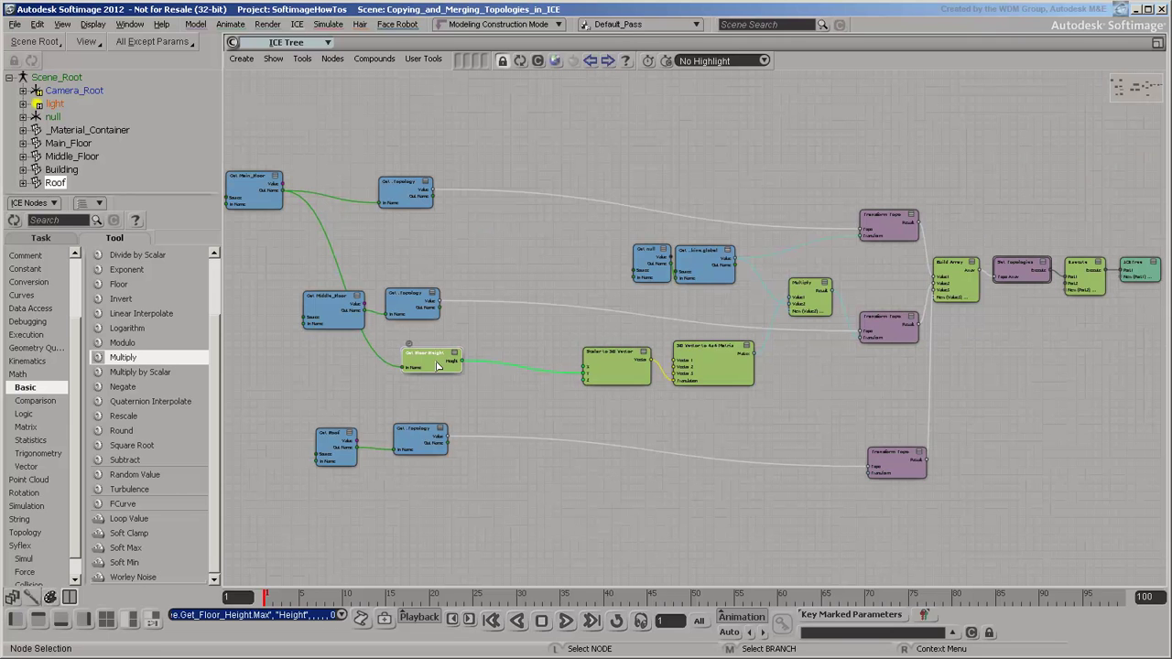
scroll(468, 403, up, 3)
right_click(674, 322)
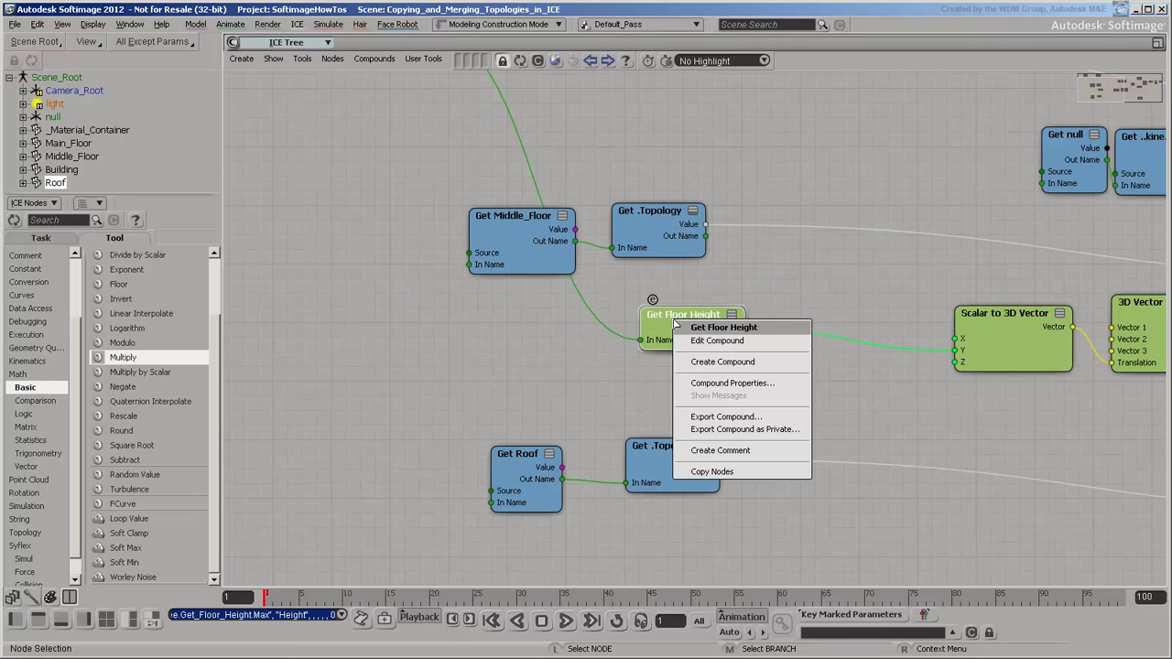
click(722, 472)
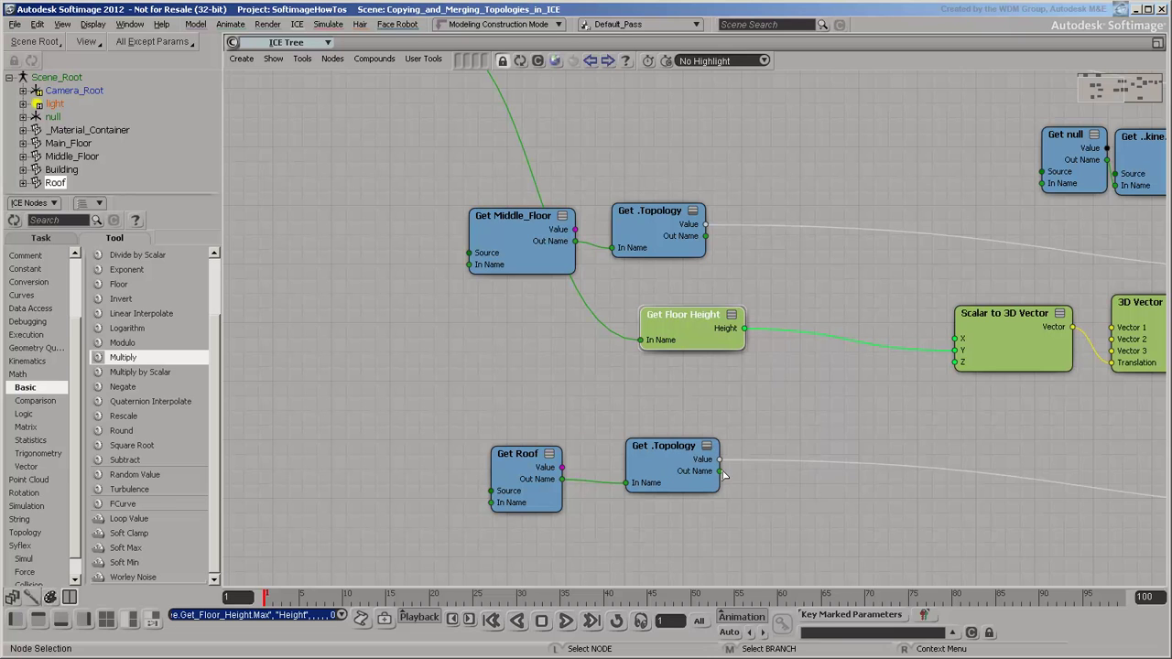
right_click(733, 392)
click(769, 396)
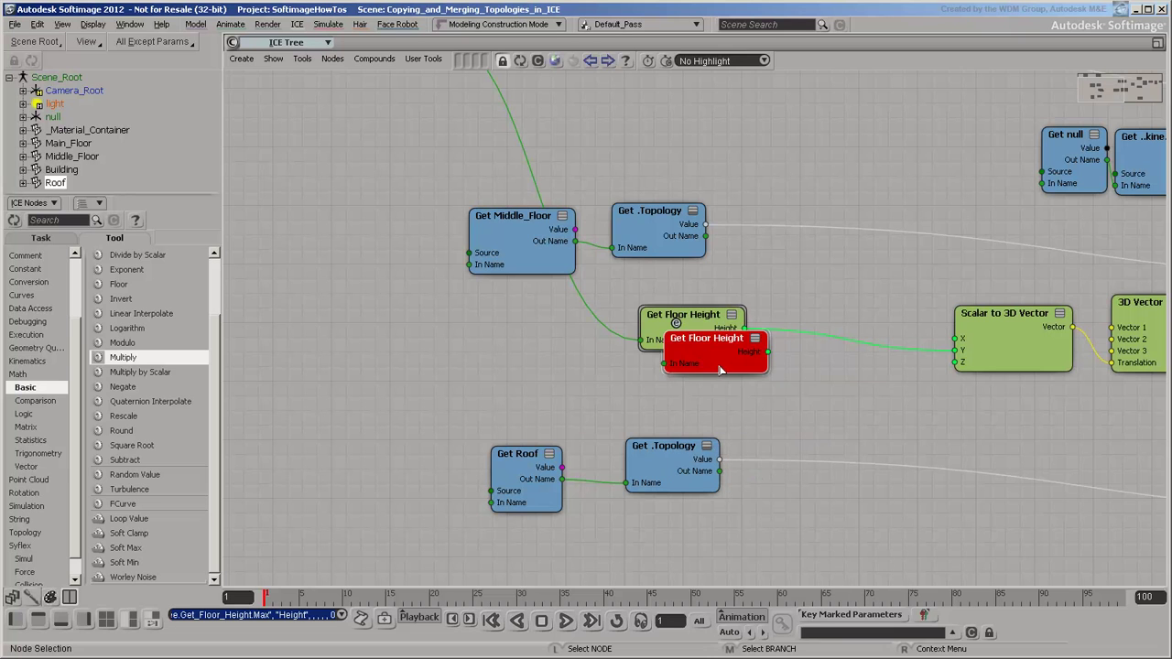
drag(677, 322, 754, 397)
drag(575, 241, 742, 421)
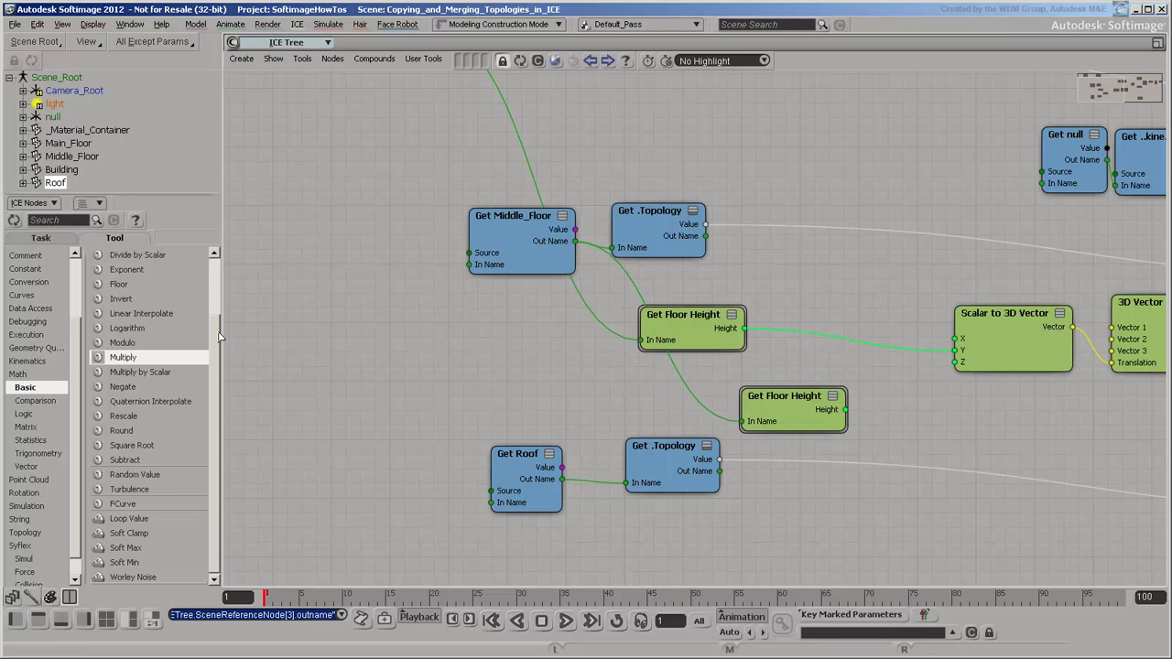
Add an Add node taking the two floor heights as Value1 and Value2
scroll(158, 274, up, 2)
drag(137, 271, 886, 384)
drag(745, 328, 887, 416)
drag(792, 396, 899, 430)
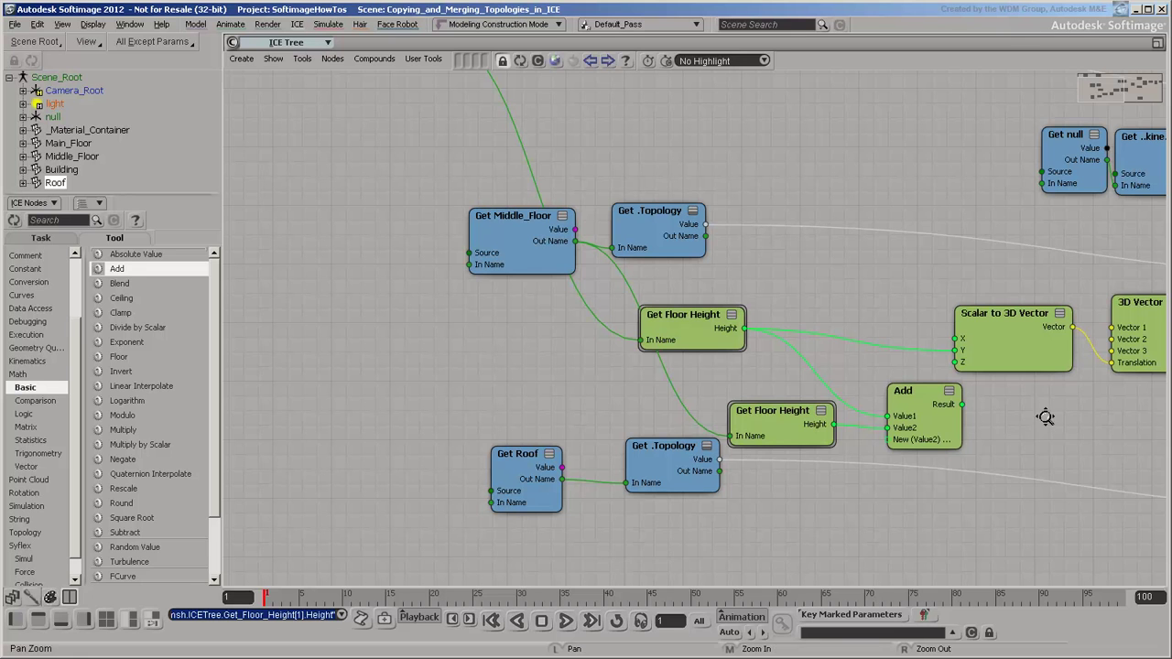
Wrap Scalar to 3D Vector and 3D Vector to 4x4 Matrix into a compound named 'Xform from Offset'
middle_drag(1059, 413, 670, 401)
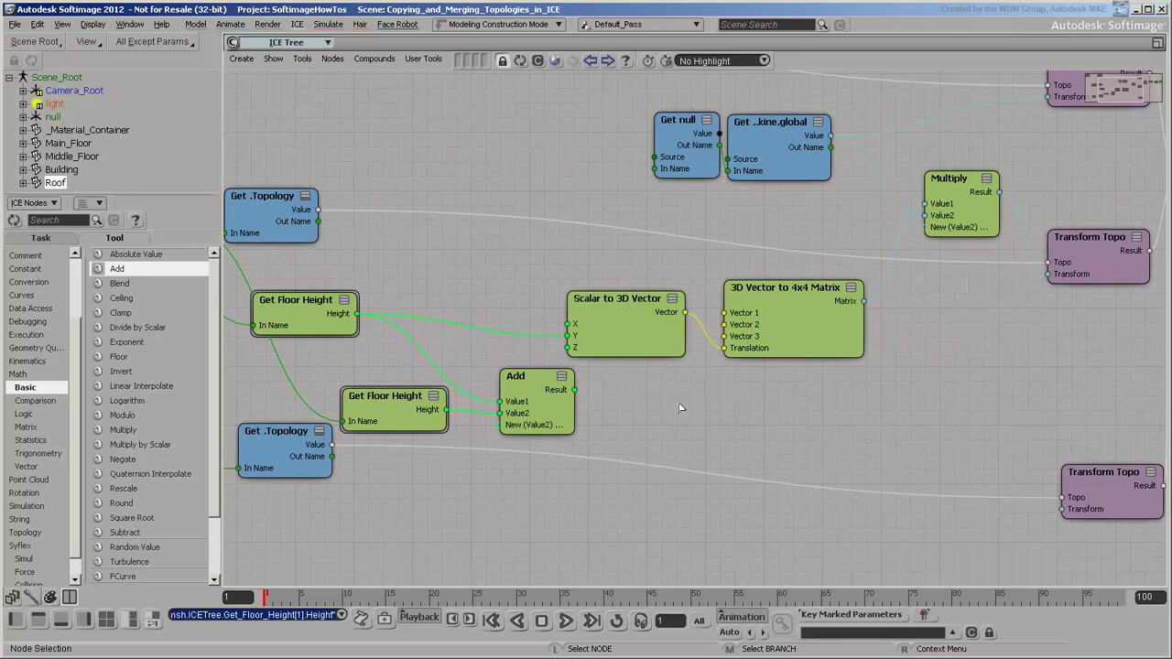
click(640, 319)
shift+click(778, 300)
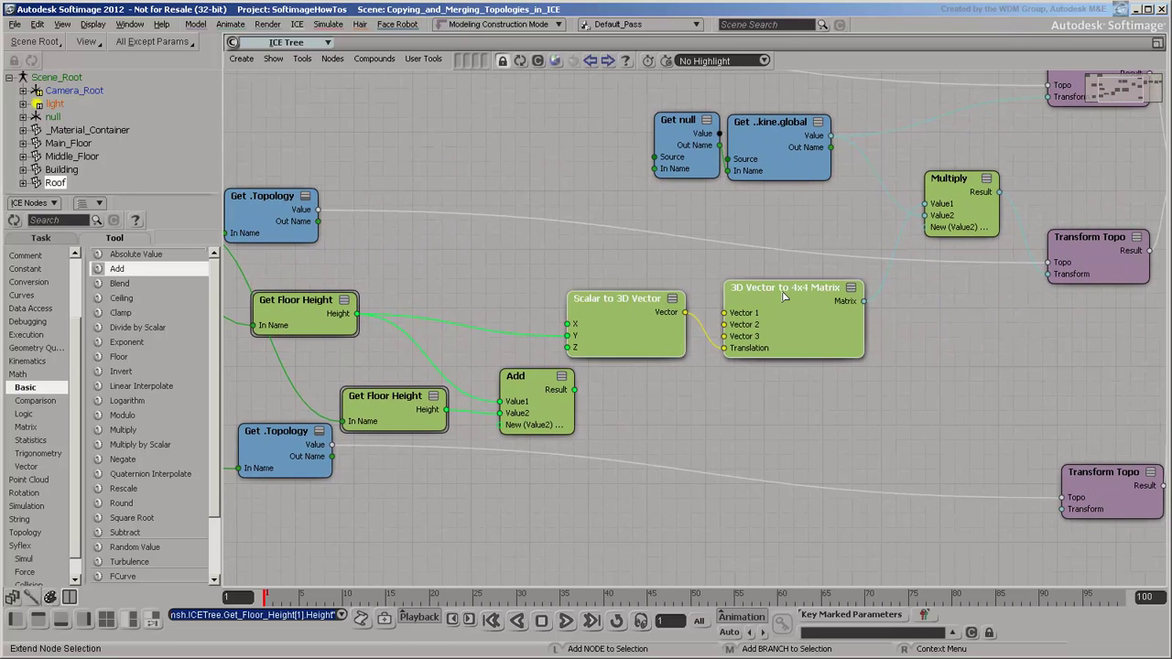
right_click(784, 296)
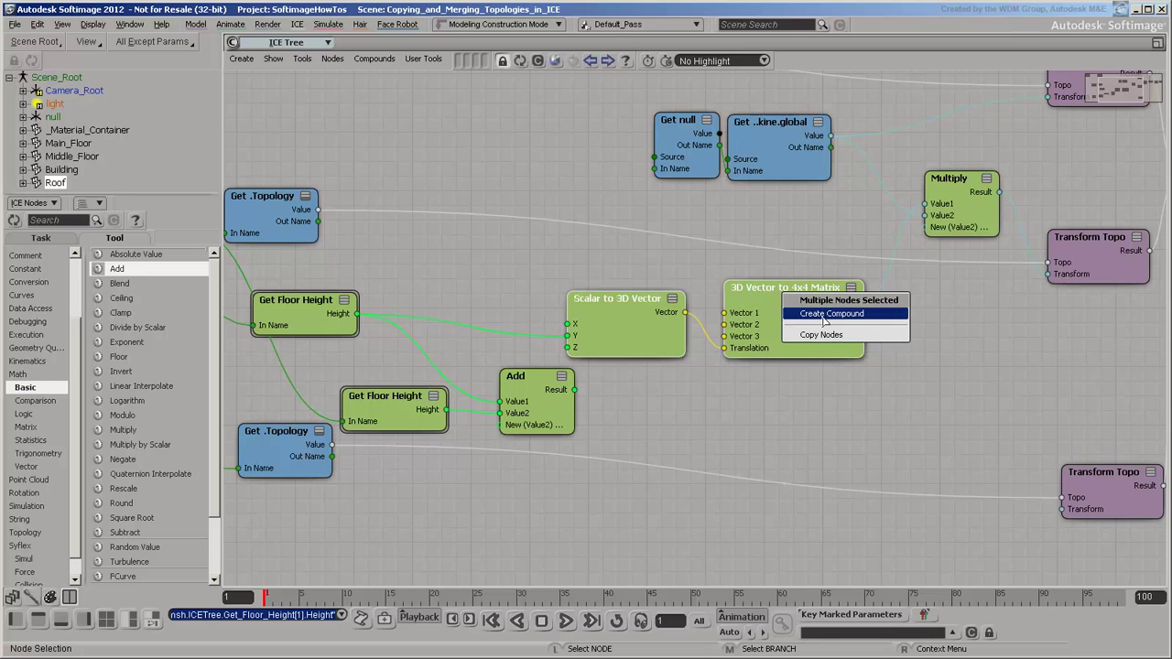
click(821, 315)
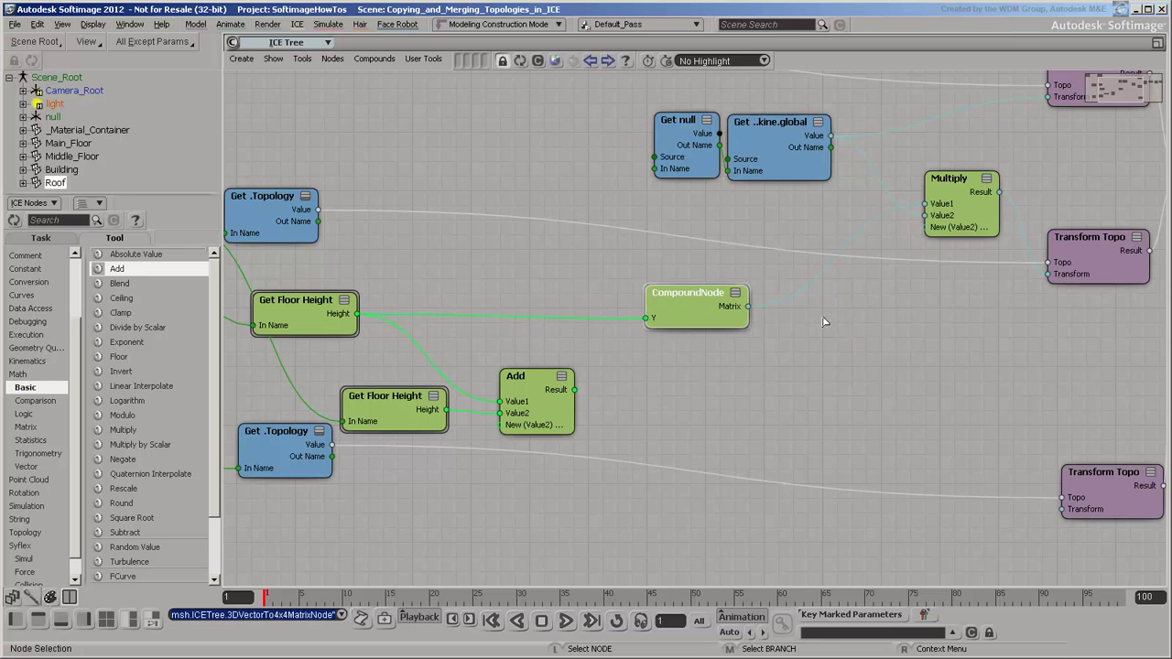
double_click(659, 291)
double_click(327, 80)
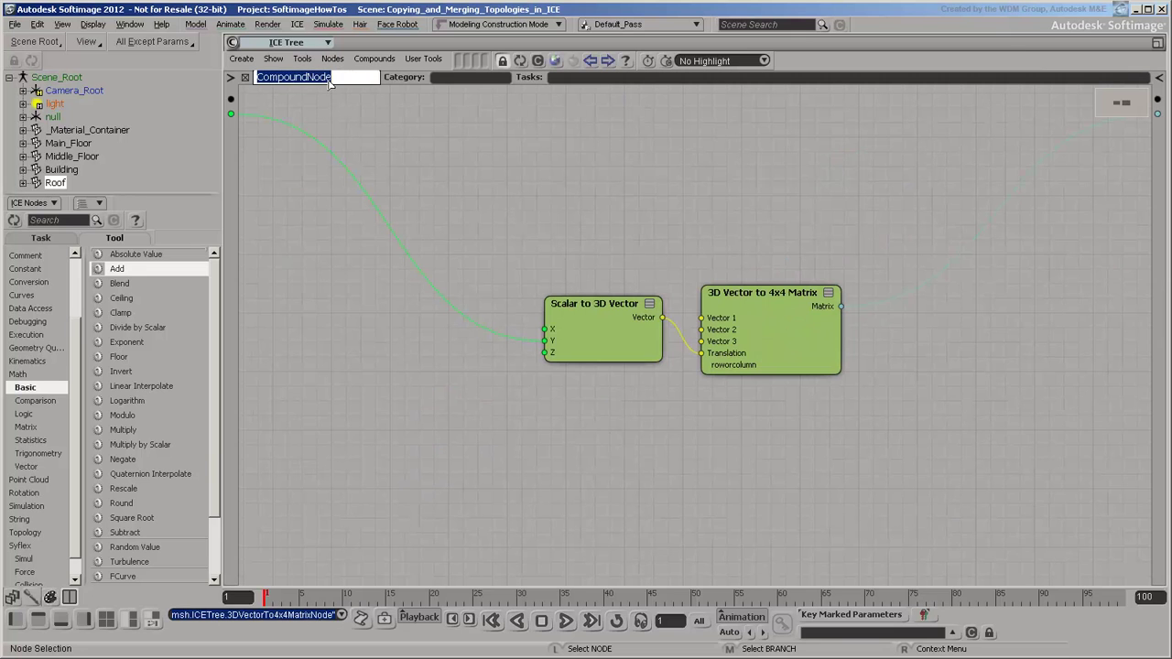
text(Xform from)
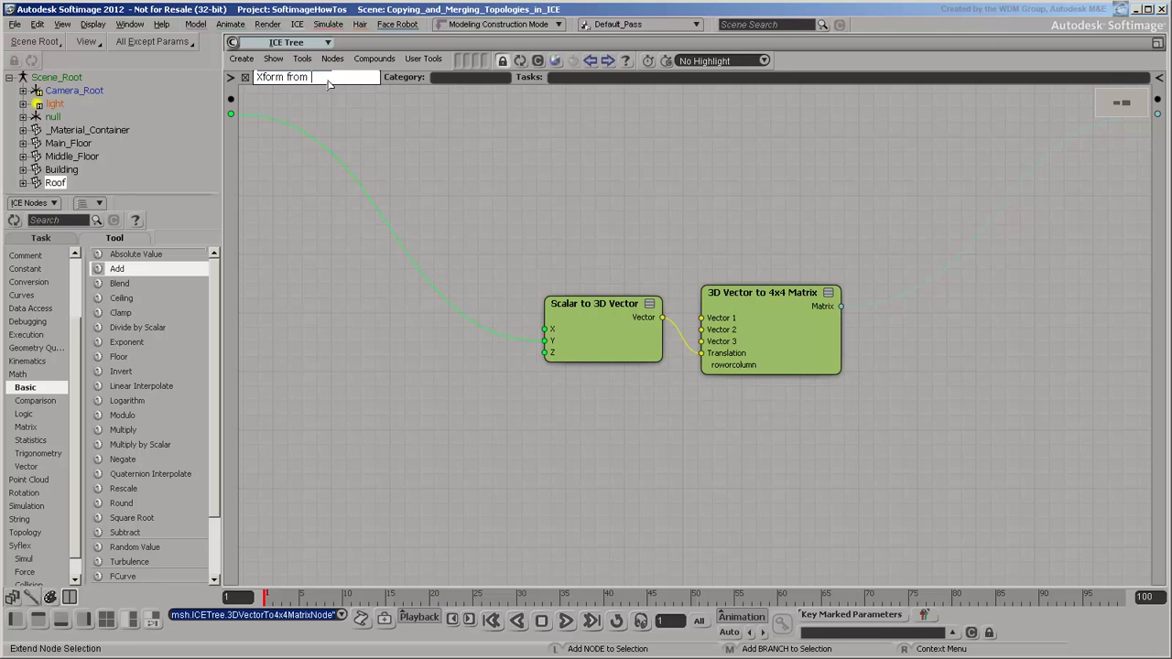
text( Offset)
key(Return)
click(245, 77)
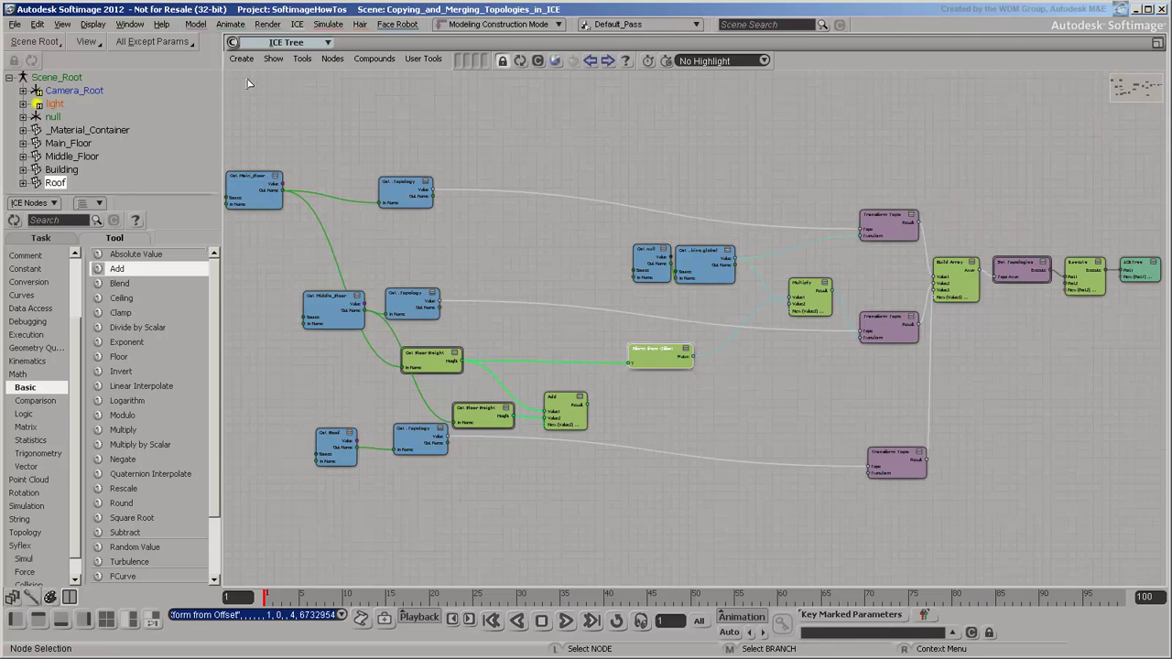
Paste a copy of Xform from Offset beside Add and feed Add's result into its Y
key(f)
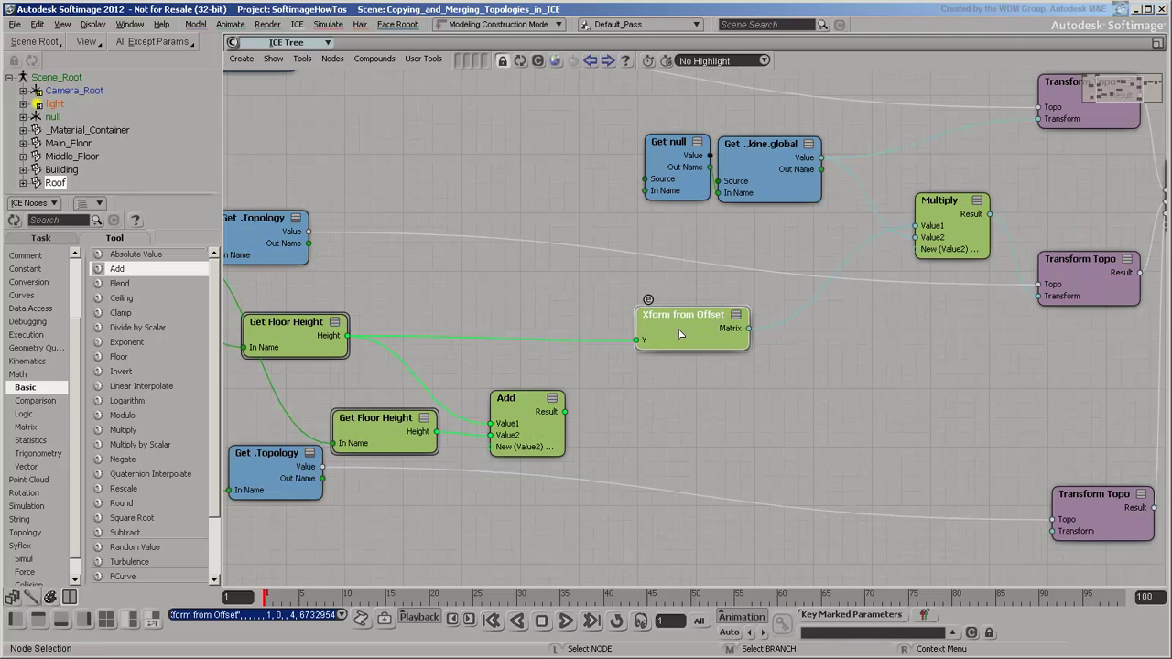
right_click(679, 335)
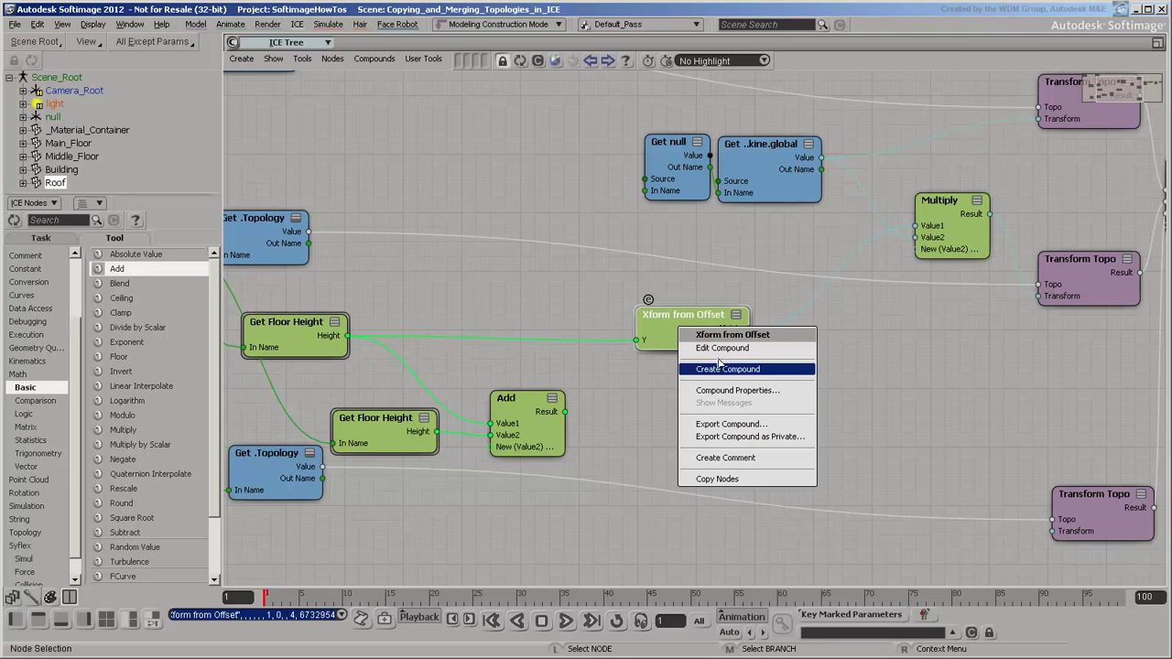
click(717, 479)
right_click(685, 382)
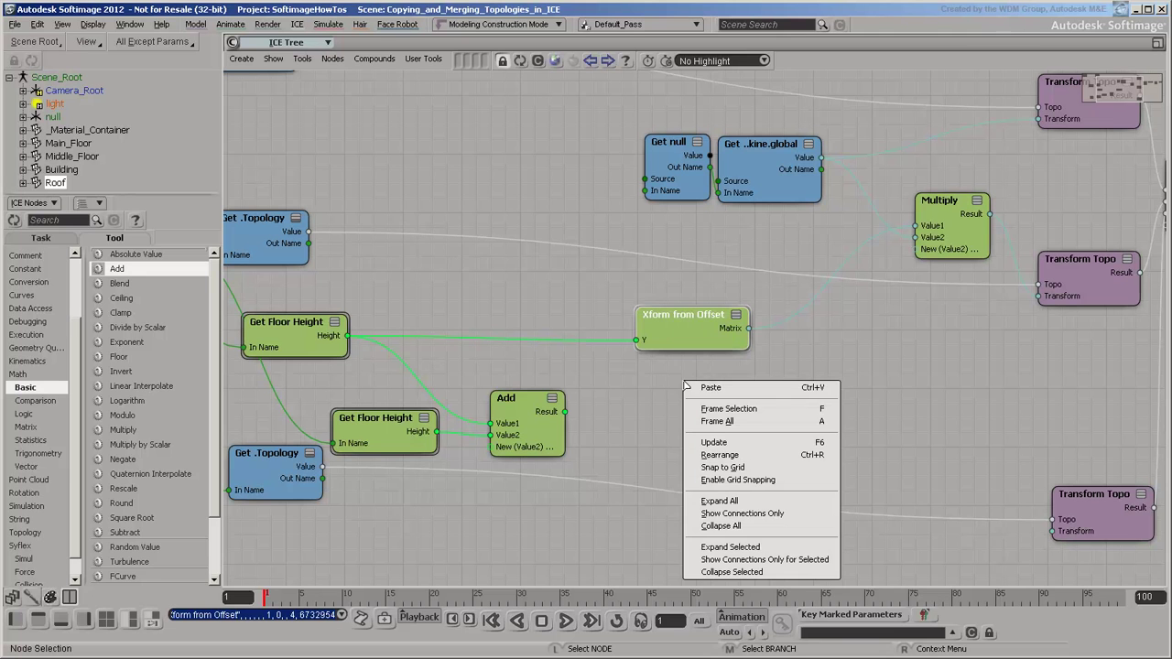
click(717, 388)
drag(705, 360, 670, 419)
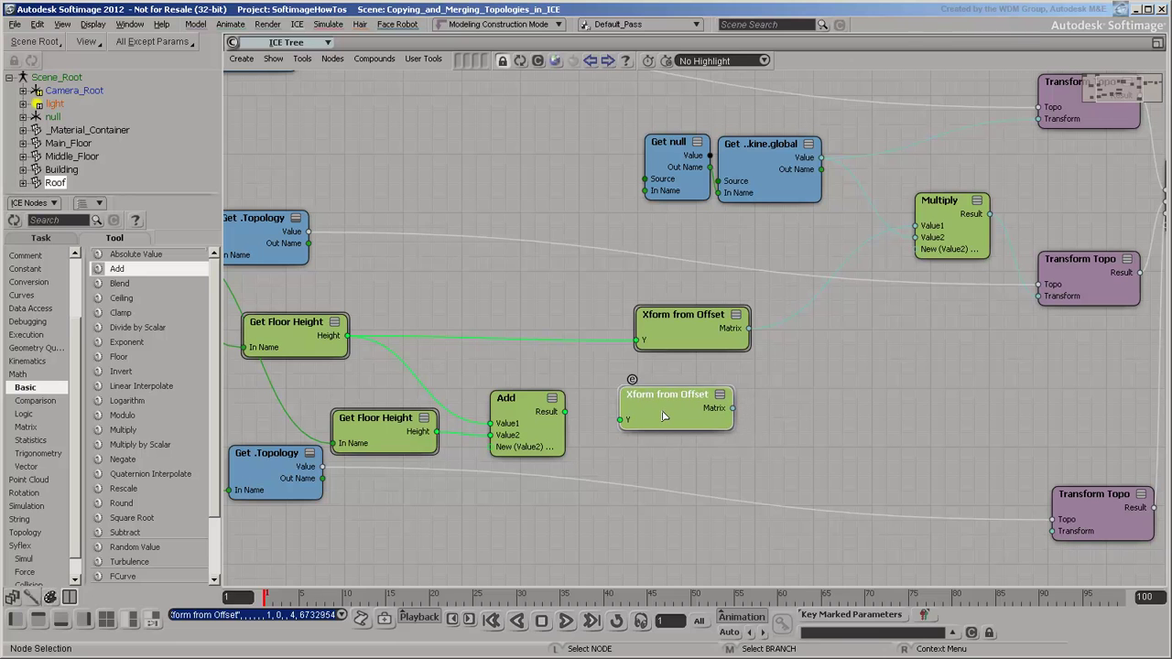
drag(566, 413, 641, 429)
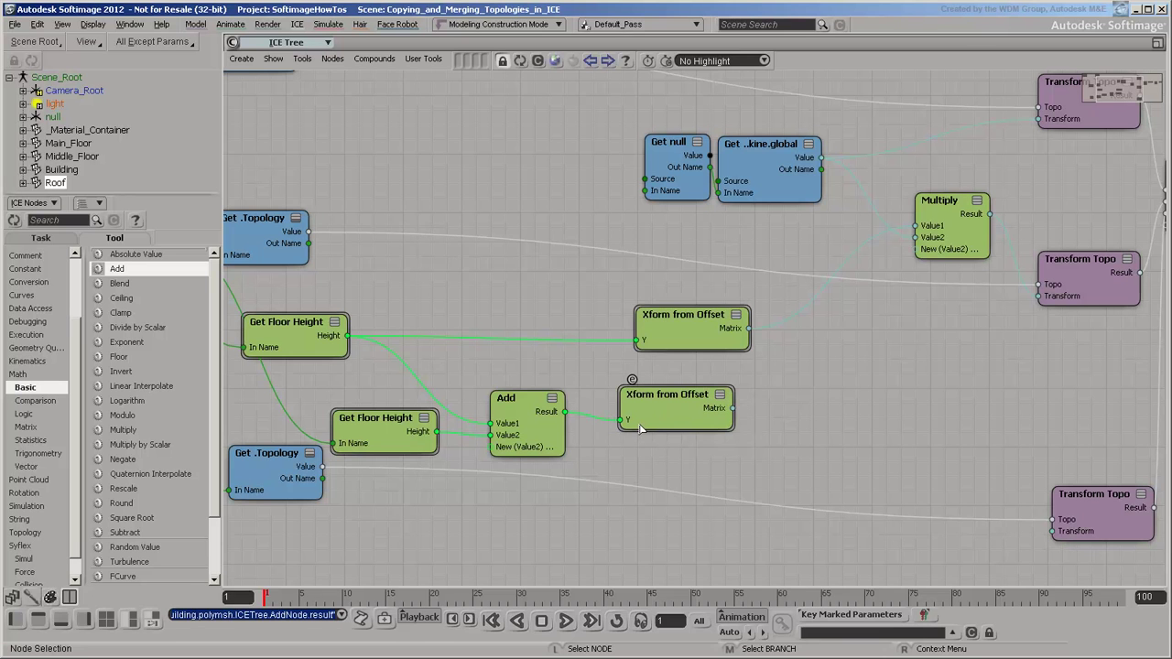
Copy and paste the Multiply node into open space
click(954, 209)
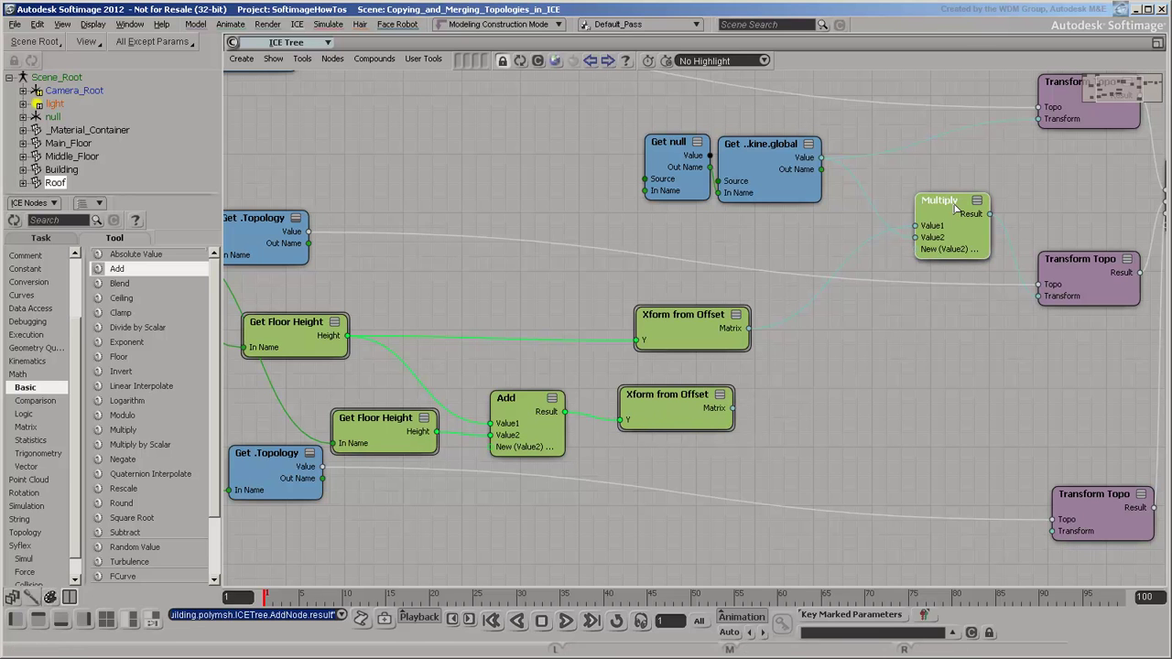
right_click(955, 208)
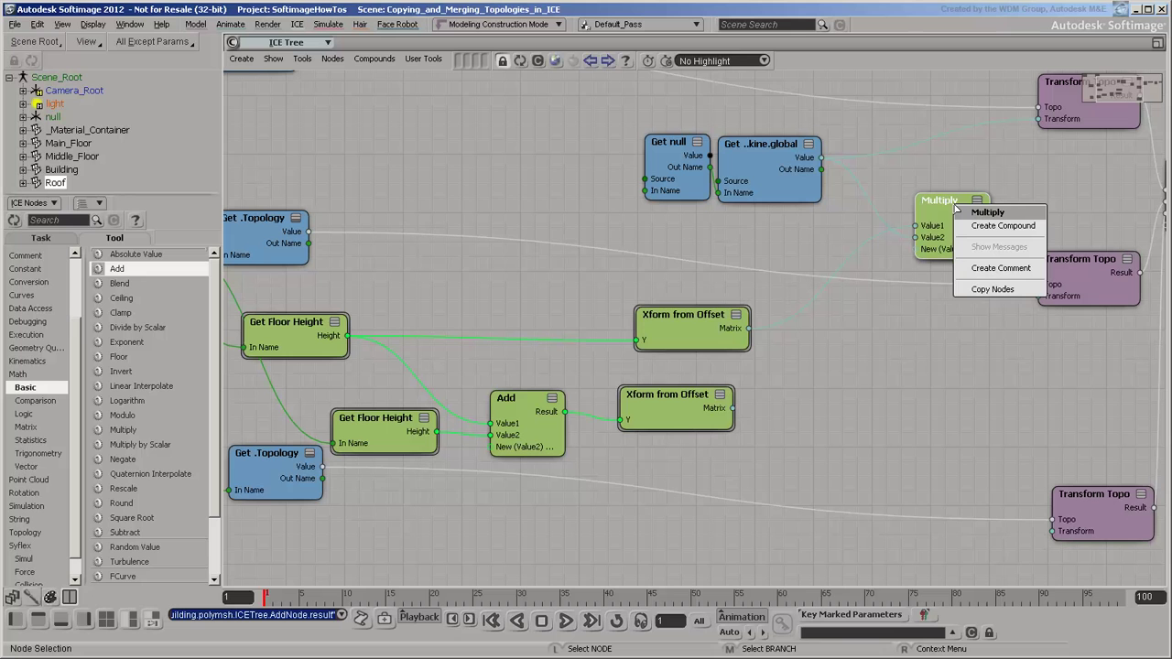
click(993, 288)
right_click(870, 362)
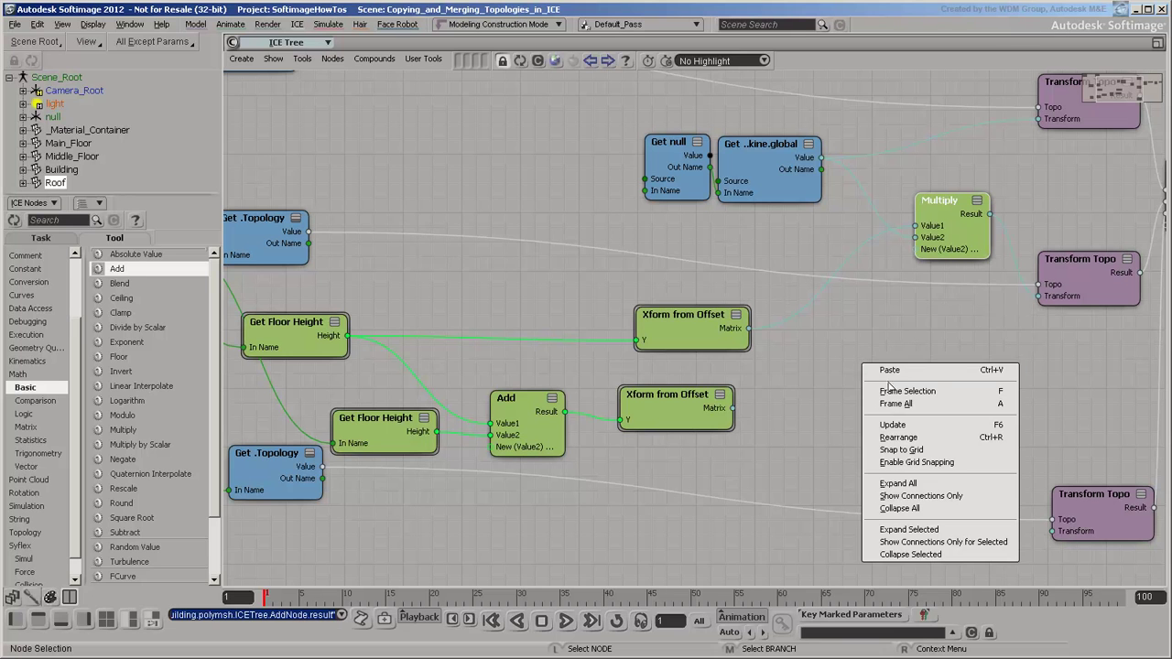
click(890, 370)
drag(966, 229, 865, 379)
Wire the second offset matrix and null's global transform into it, driving Roof's Transform Topo
drag(736, 412, 858, 409)
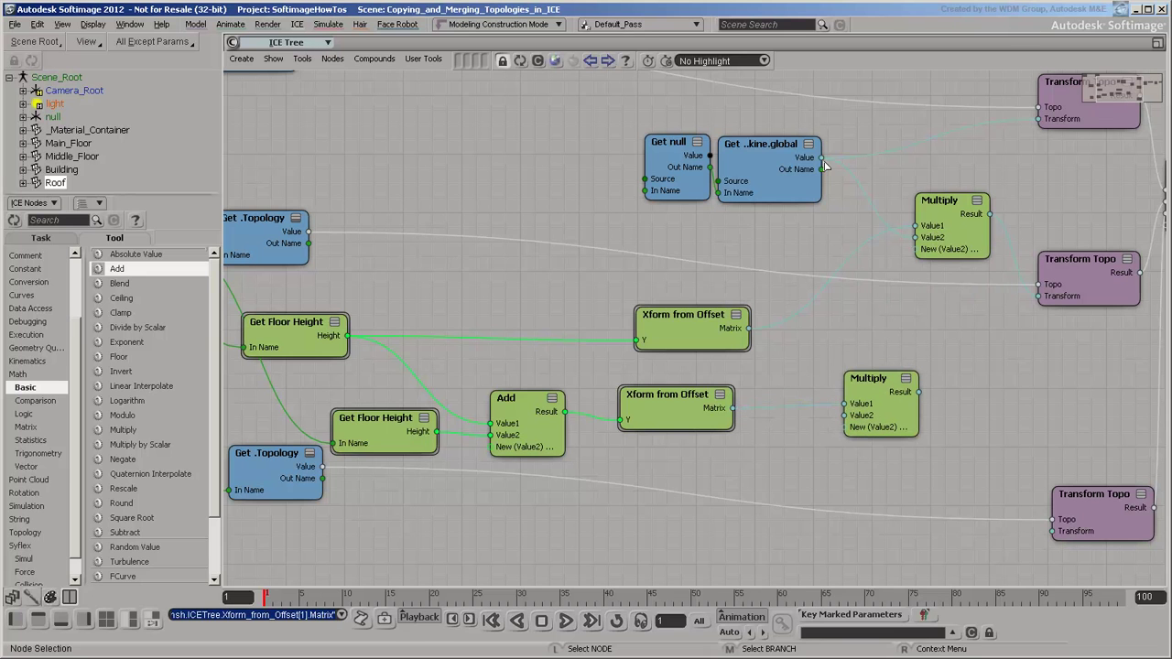
drag(822, 161, 847, 418)
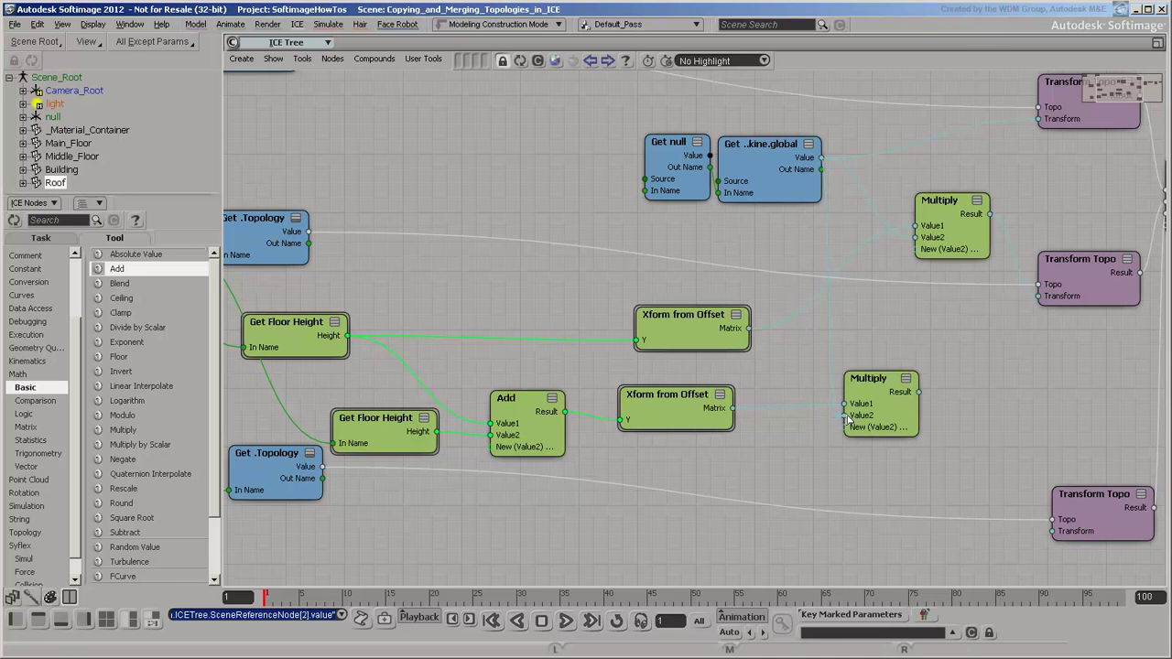
drag(921, 395, 1077, 536)
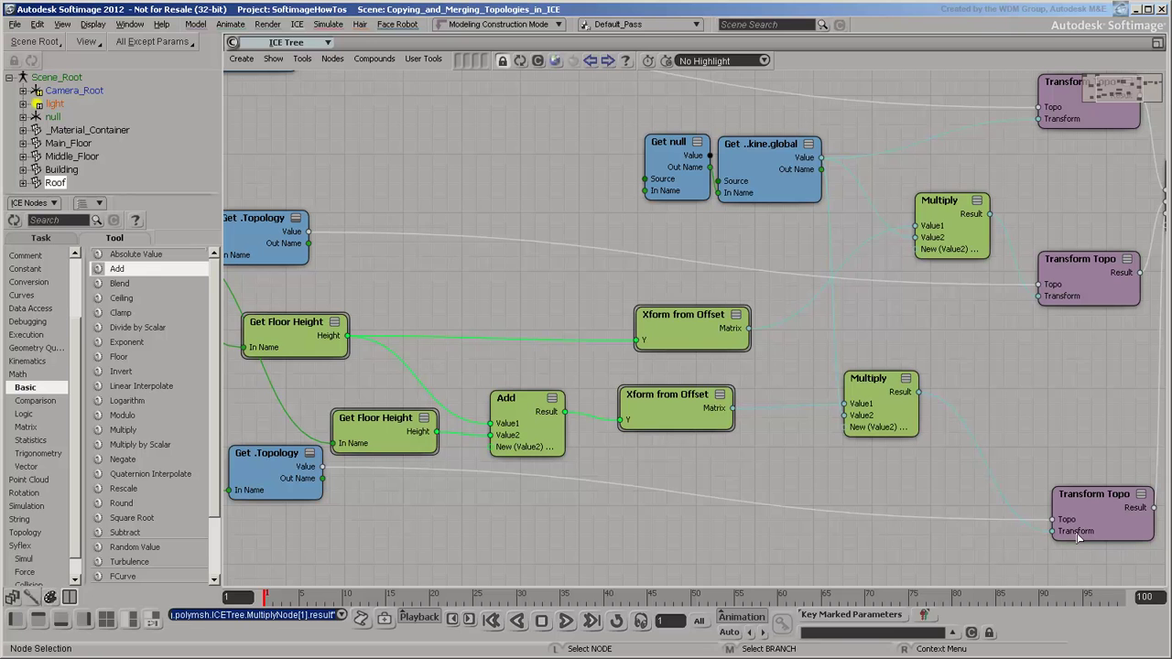
click(1157, 43)
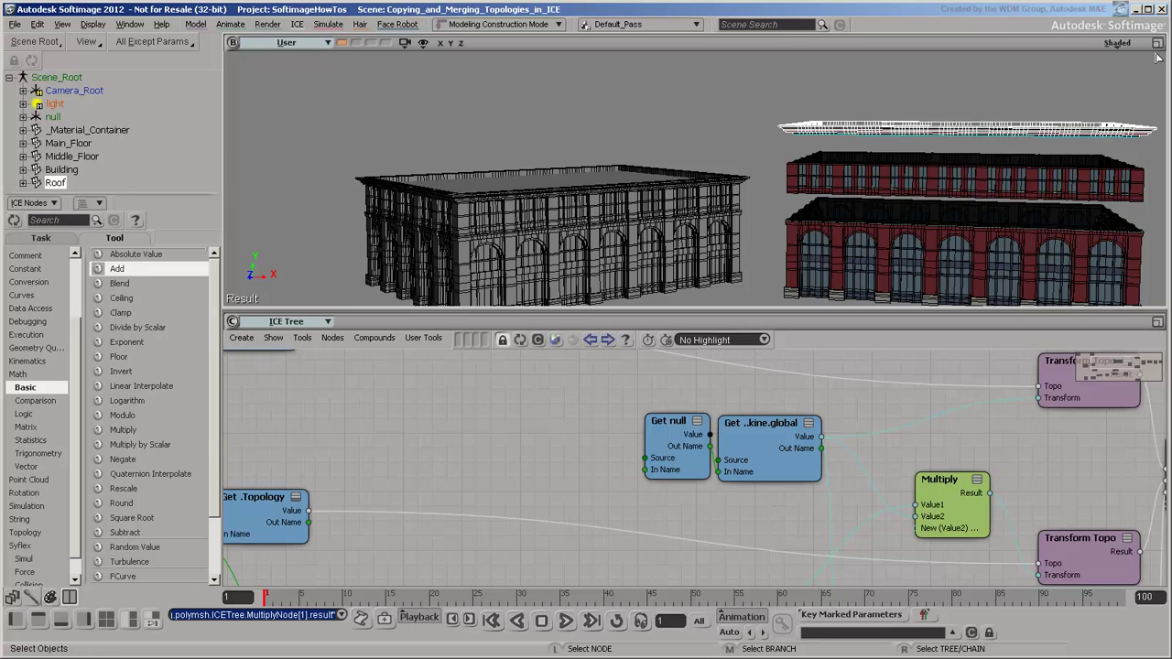
Add a Merge Material ID node from Copy and Merge and connect it to the Execute node
click(1157, 322)
key(a)
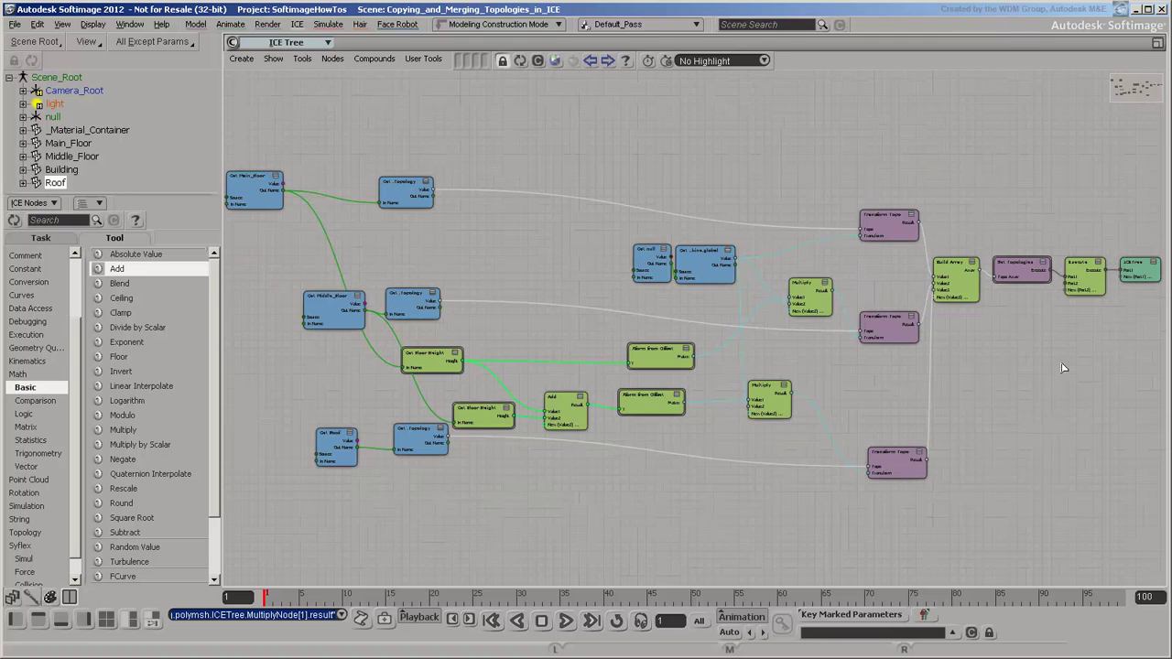
click(47, 238)
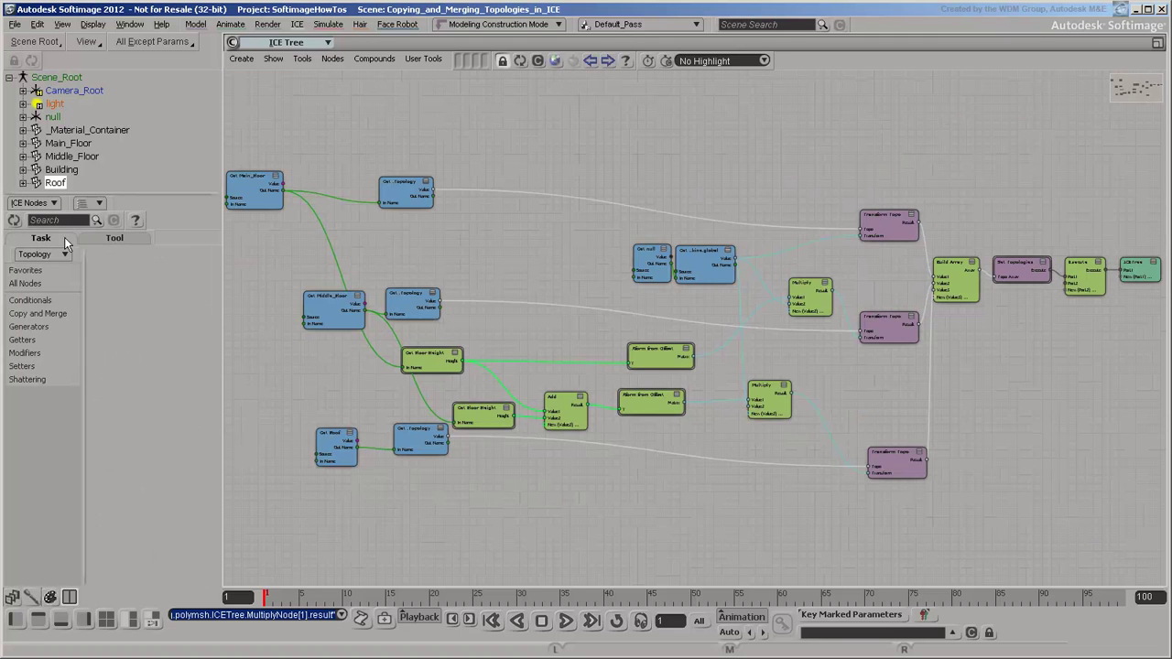
click(43, 314)
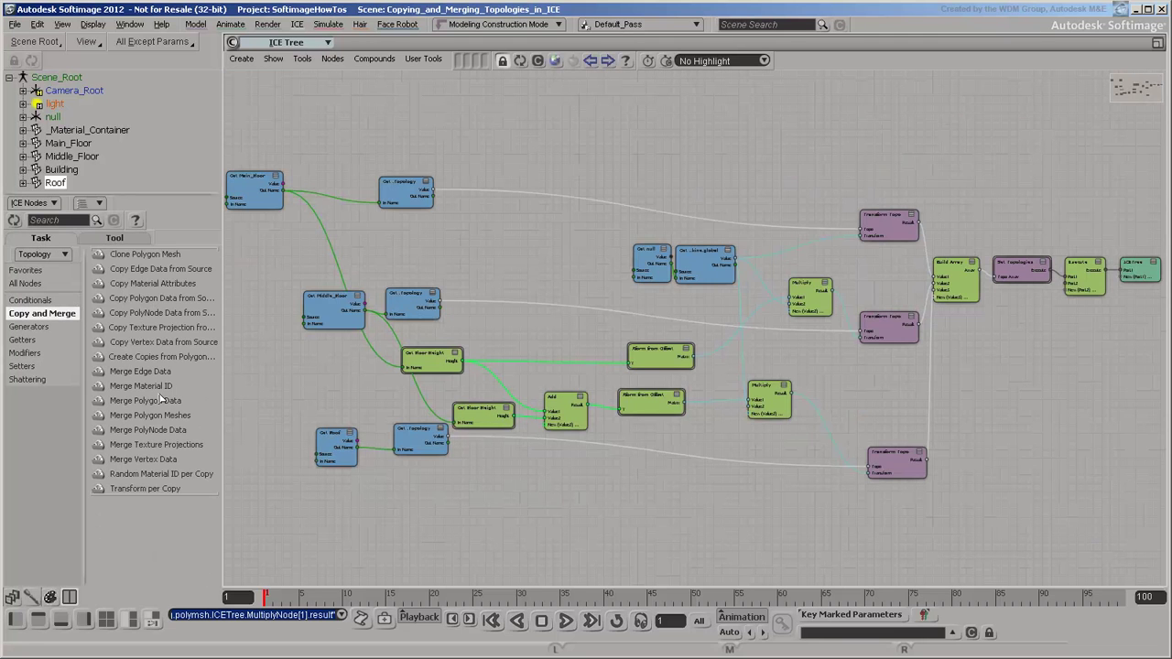
drag(146, 386, 984, 357)
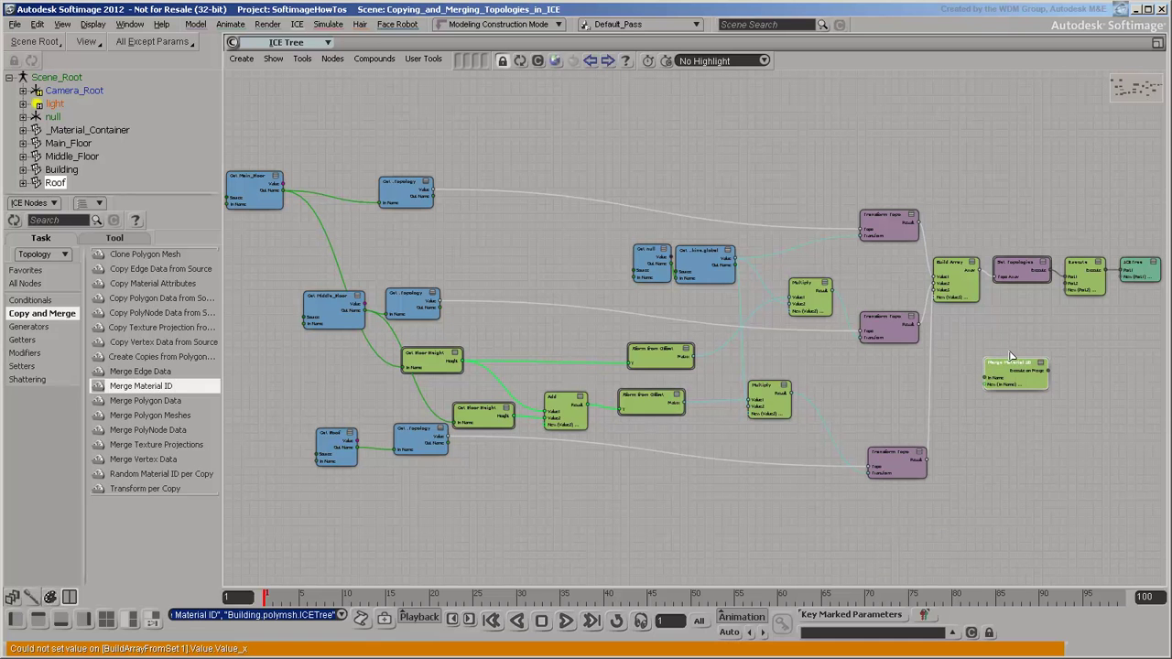
key(f)
drag(748, 322, 785, 177)
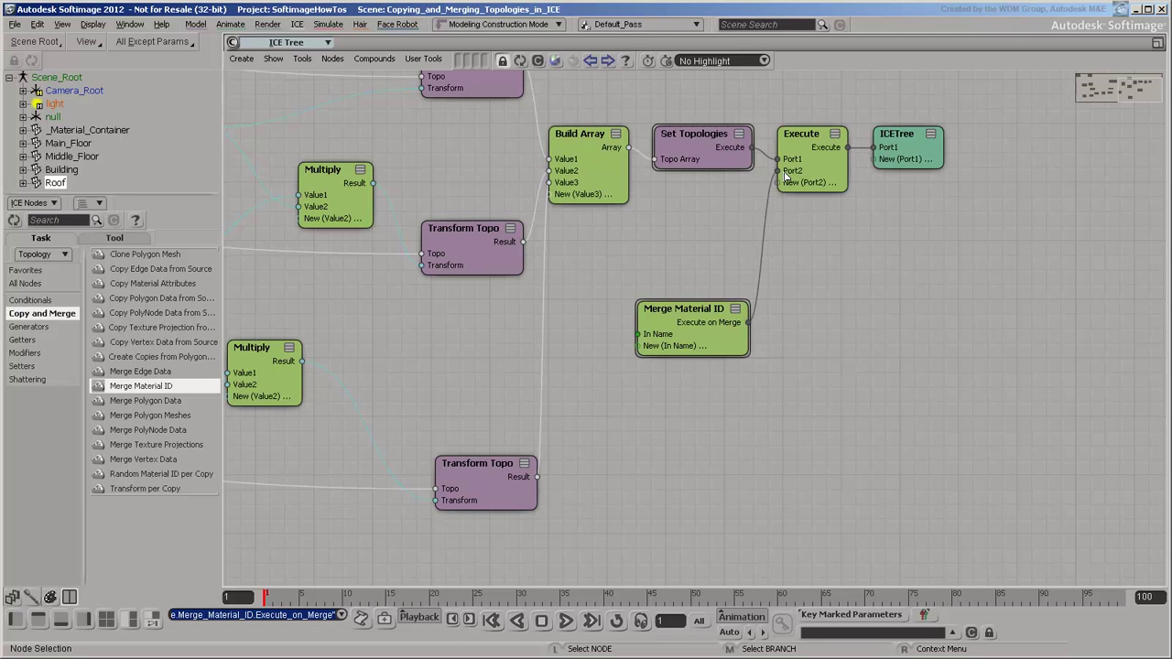
key(a)
Feed the Main_Floor, Middle_Floor and Roof names into Merge Material ID
drag(282, 189, 1011, 380)
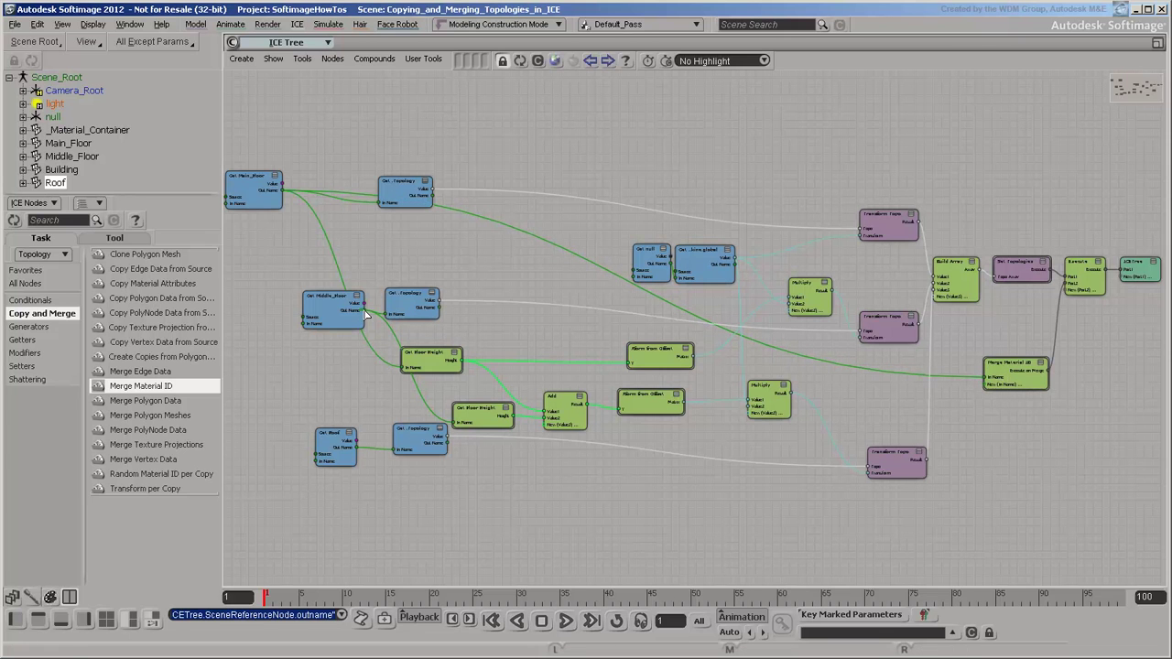
drag(364, 314, 1001, 390)
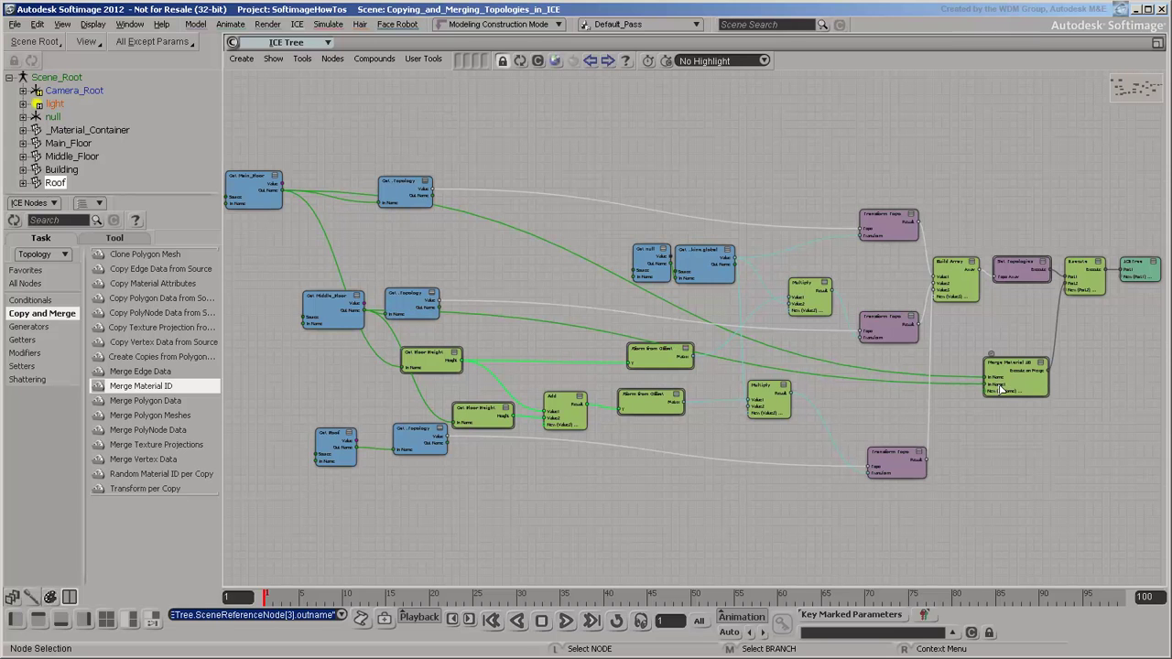
drag(358, 450, 1001, 392)
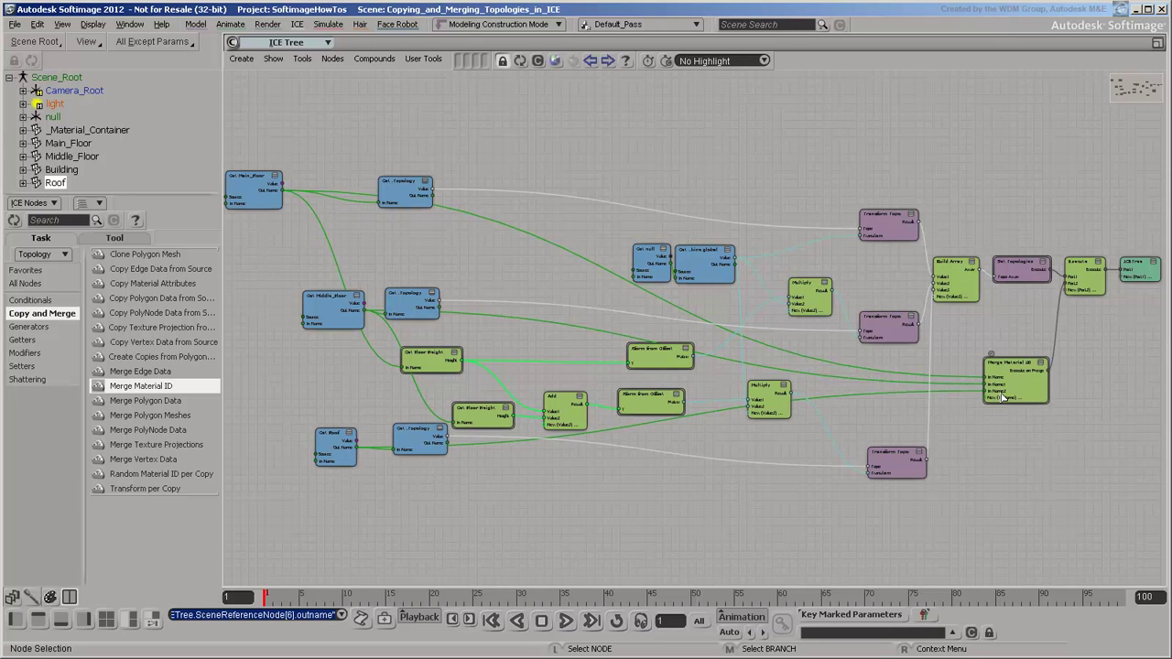
Copy the Set Data branch with its input nodes from Main_Floor's ICE tree
click(1157, 44)
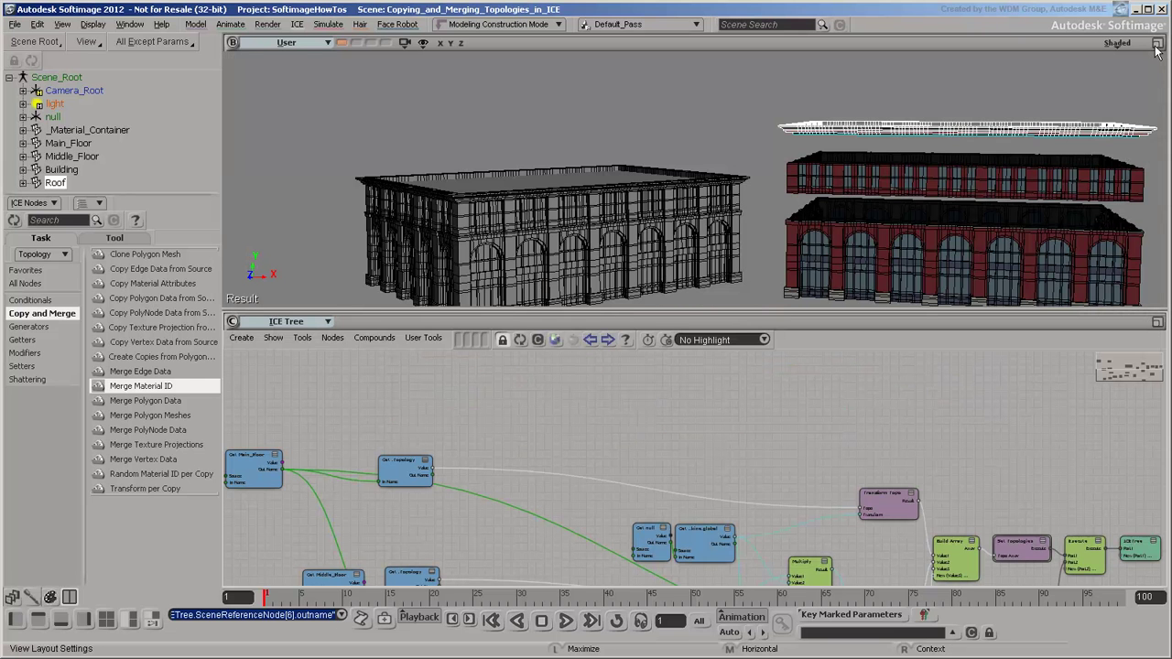
click(1157, 322)
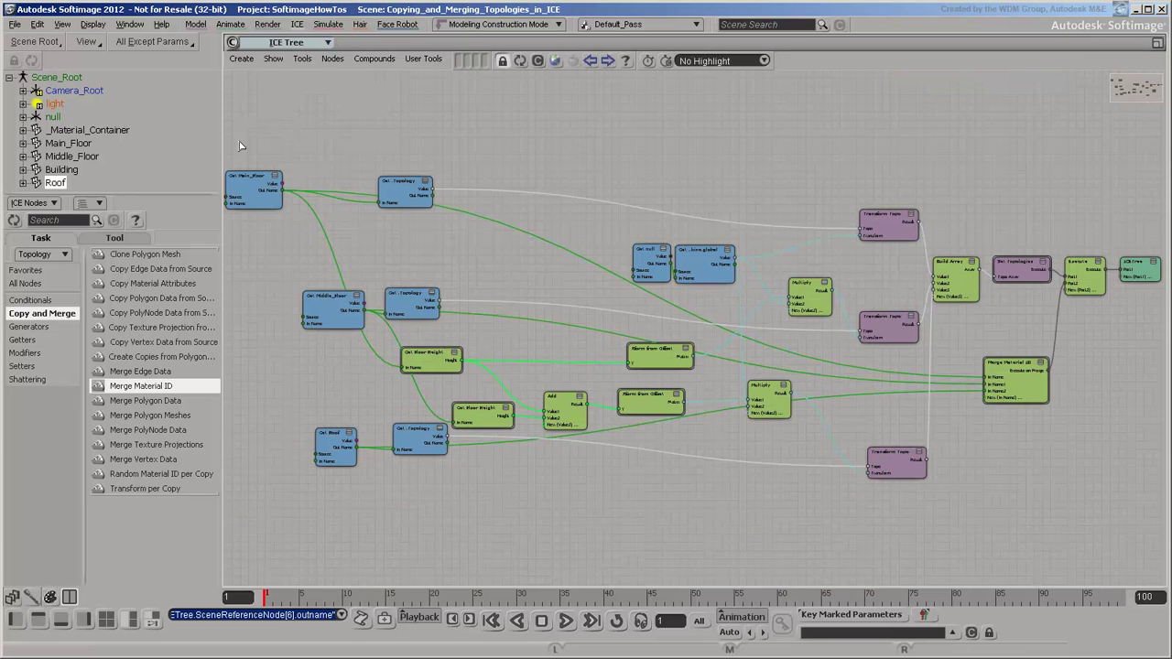
click(64, 146)
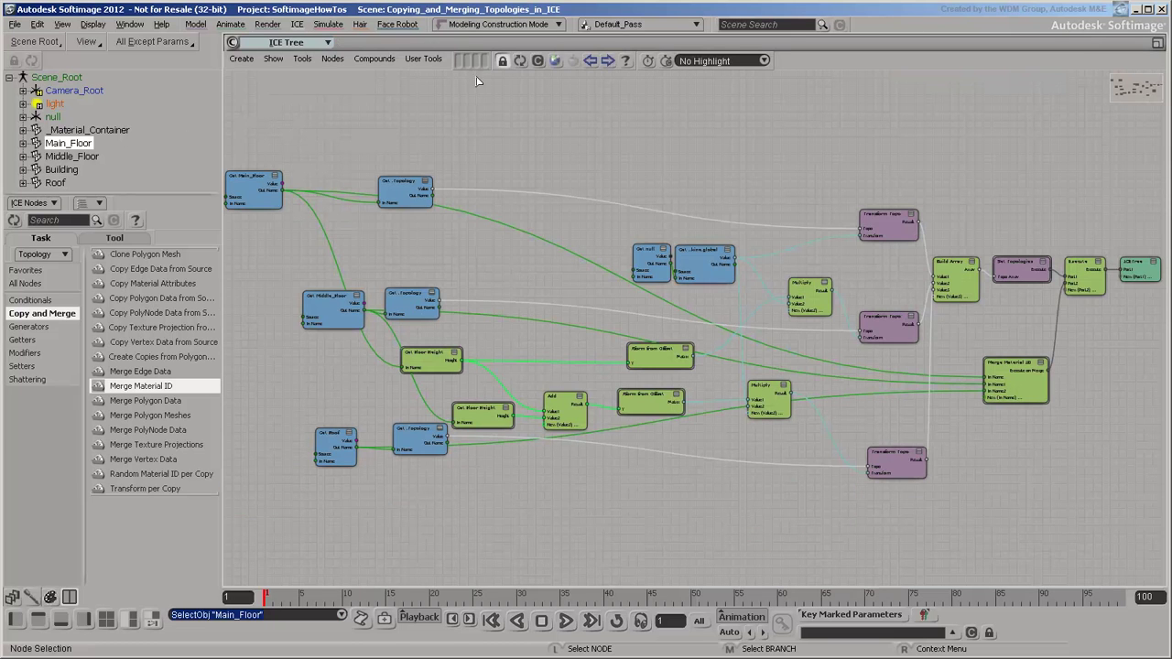
click(519, 60)
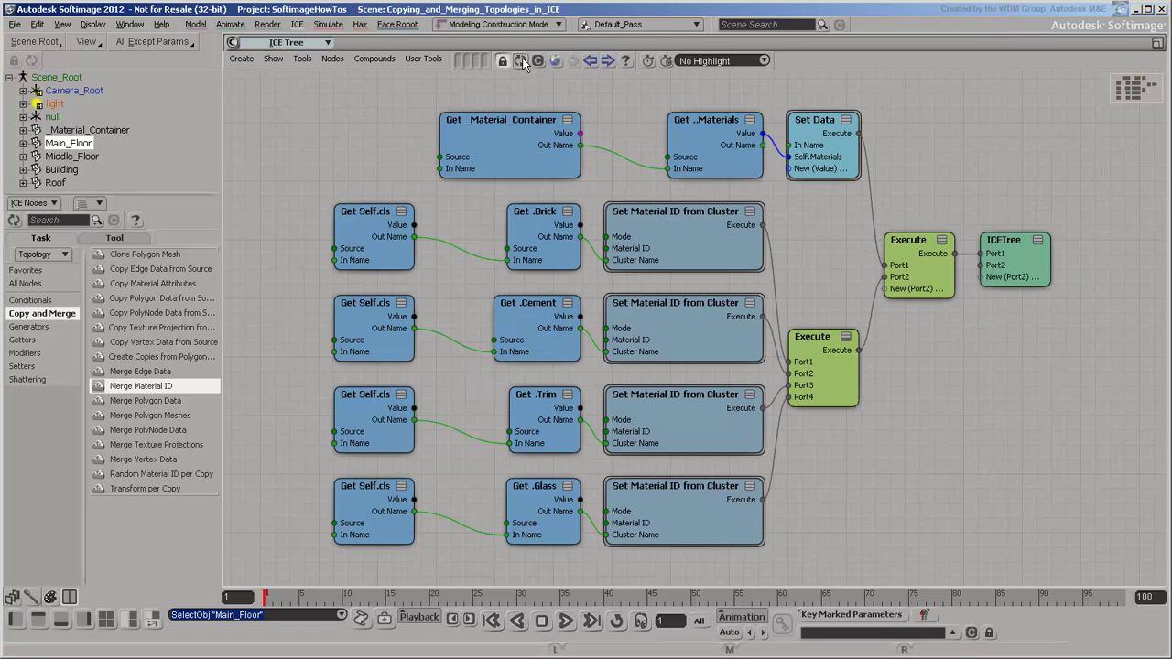
middle_click(836, 128)
right_click(836, 129)
click(868, 168)
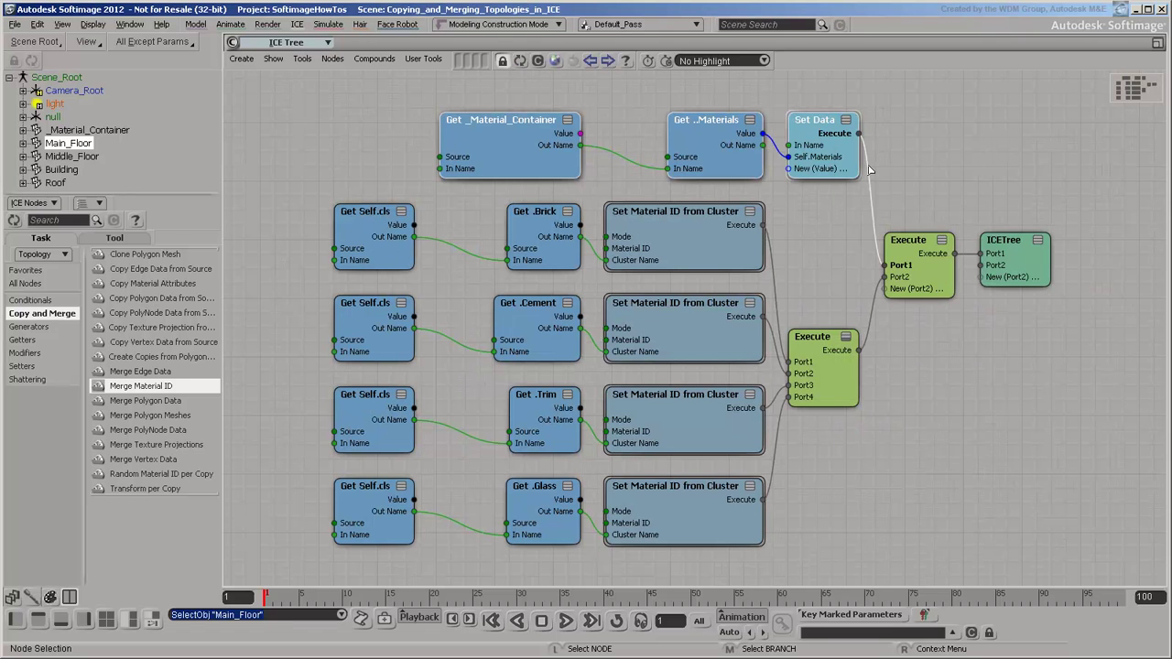
Paste the material nodes into Building's ICE tree and connect Set Data to Execute
click(62, 169)
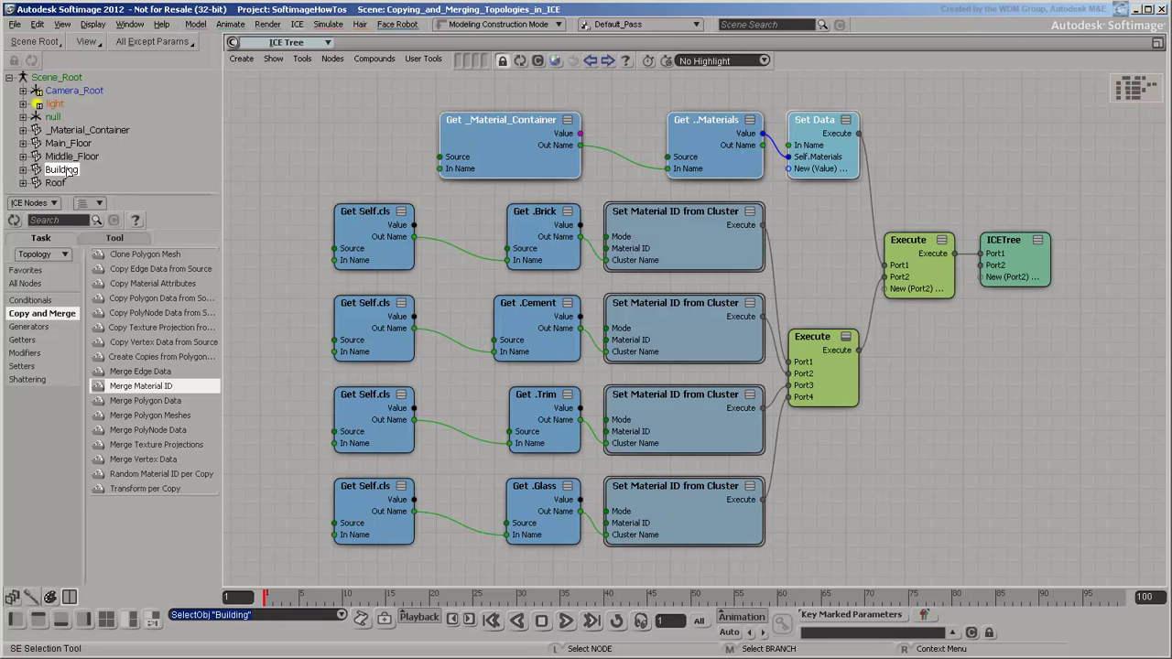
click(519, 61)
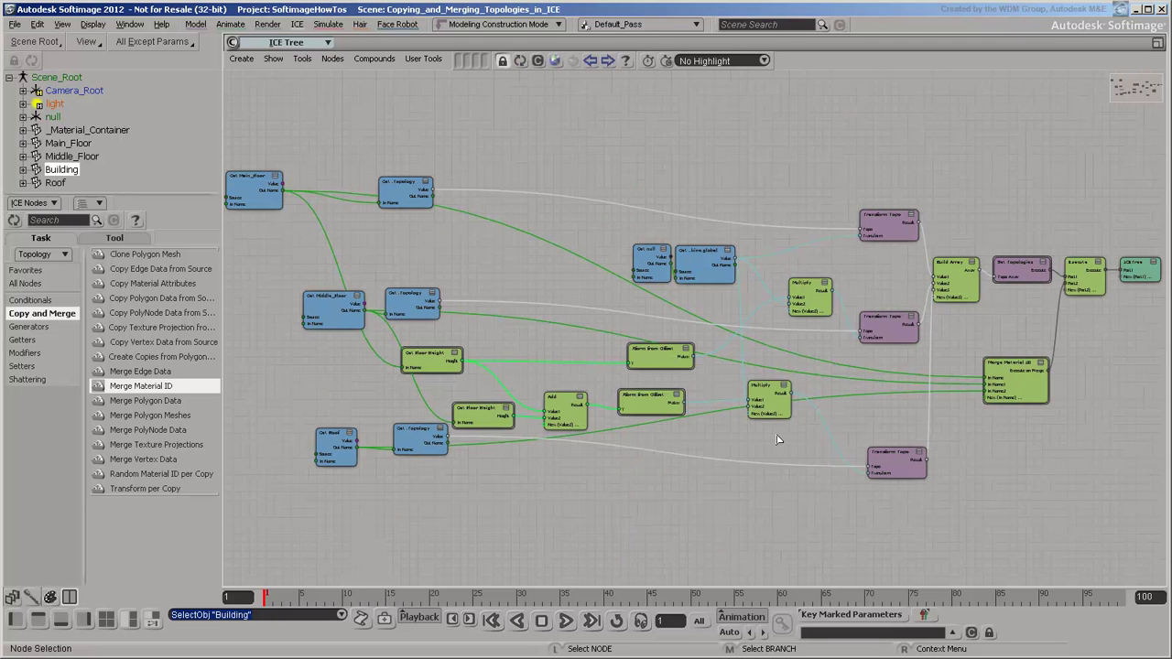
right_click(1032, 445)
click(1047, 463)
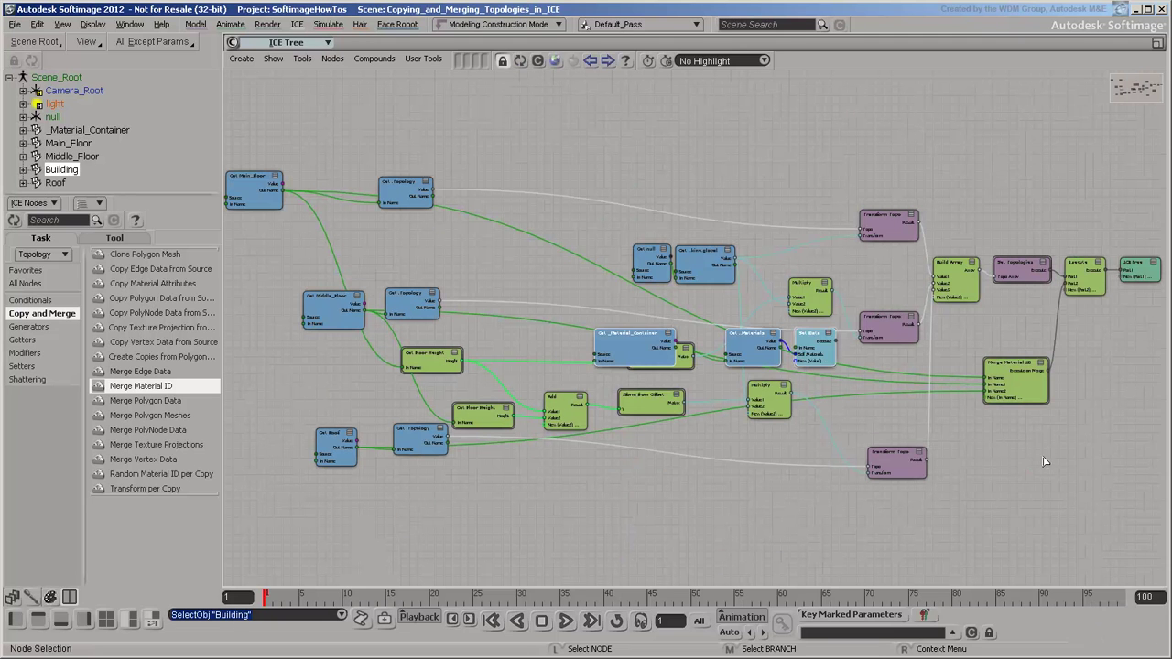
drag(822, 363, 1045, 523)
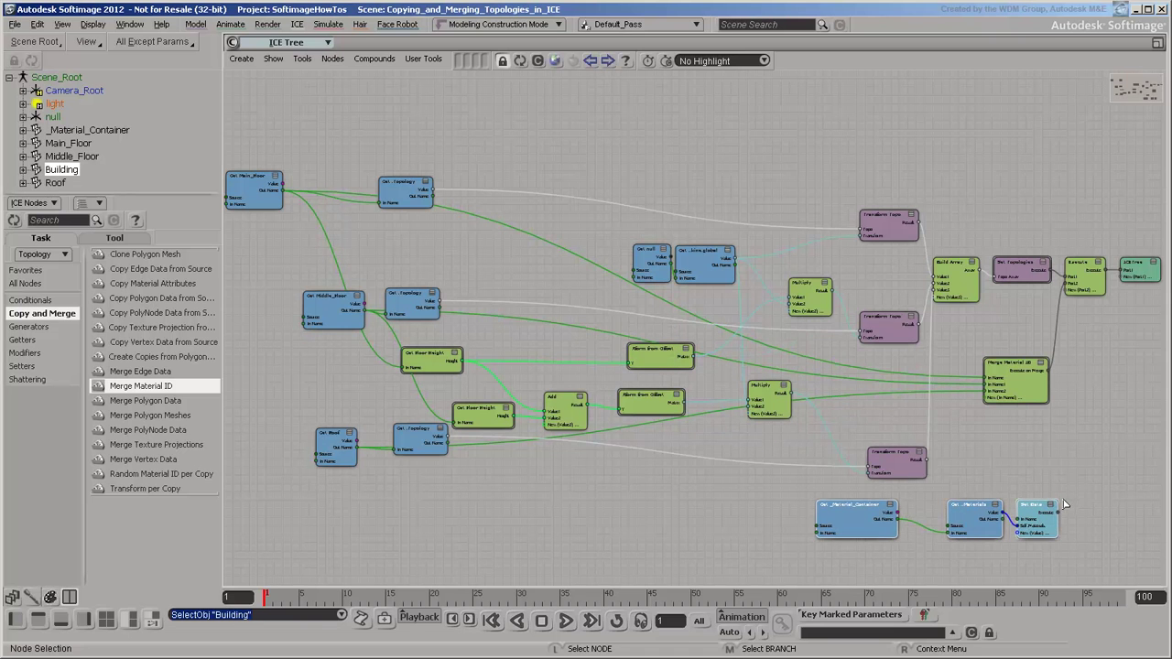
key(f)
key(z)
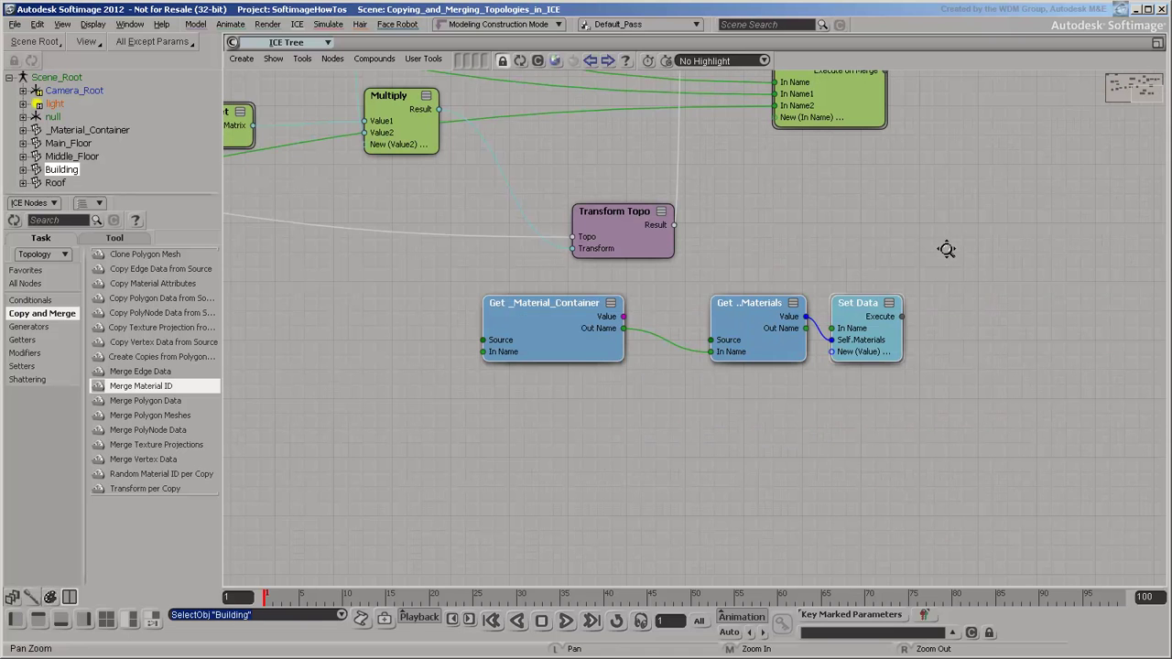
drag(947, 251, 842, 440)
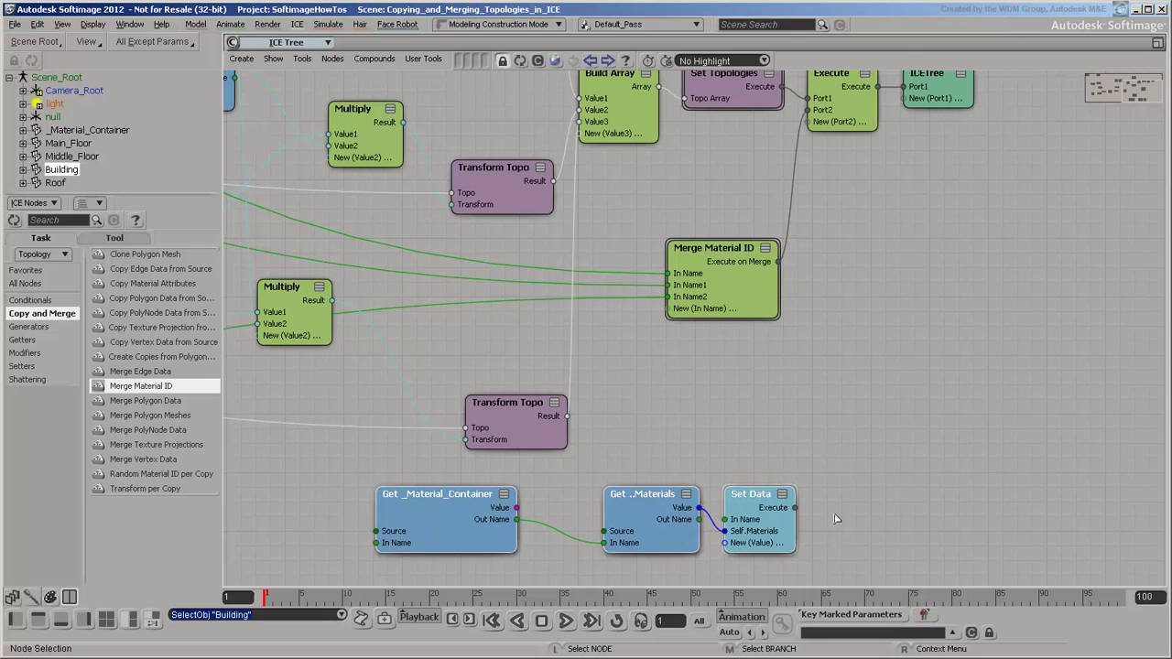
drag(795, 508, 834, 125)
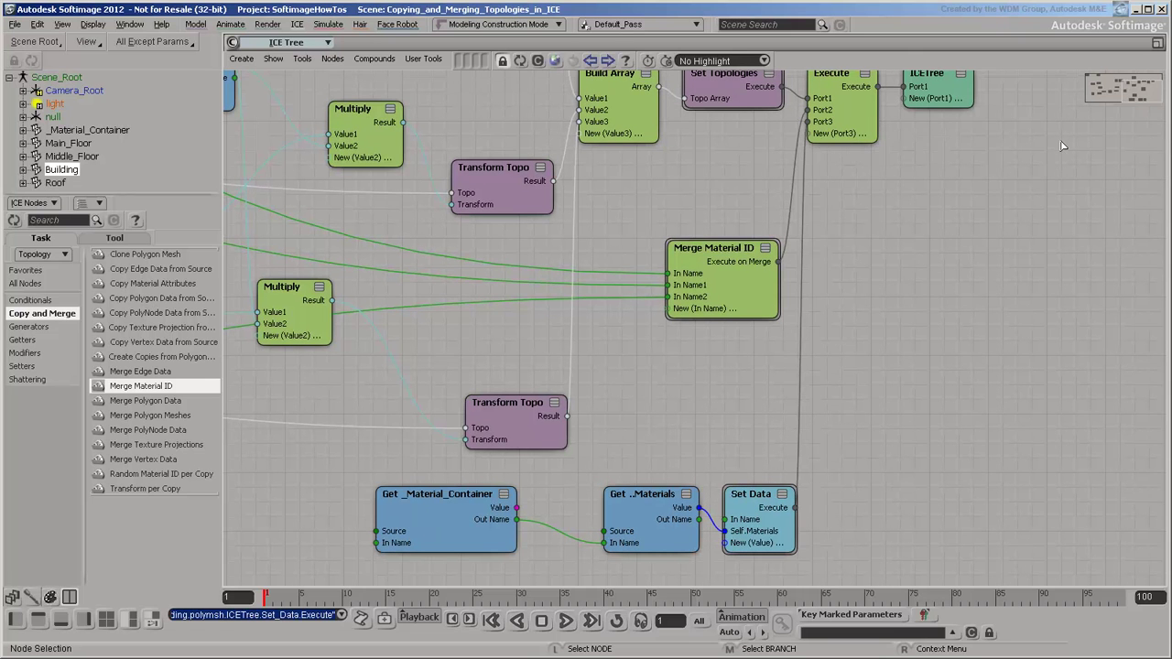
Maximize the 3D view, select the merged Building and rectangle-zoom onto its brick facade
click(1156, 44)
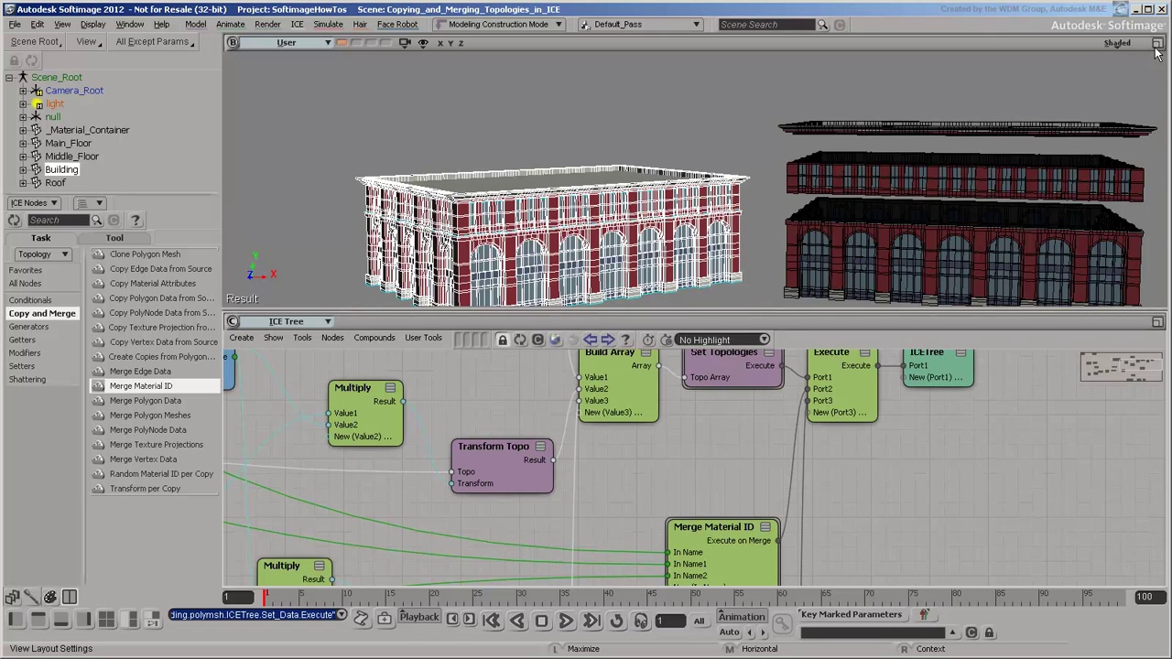
click(1157, 46)
click(1115, 122)
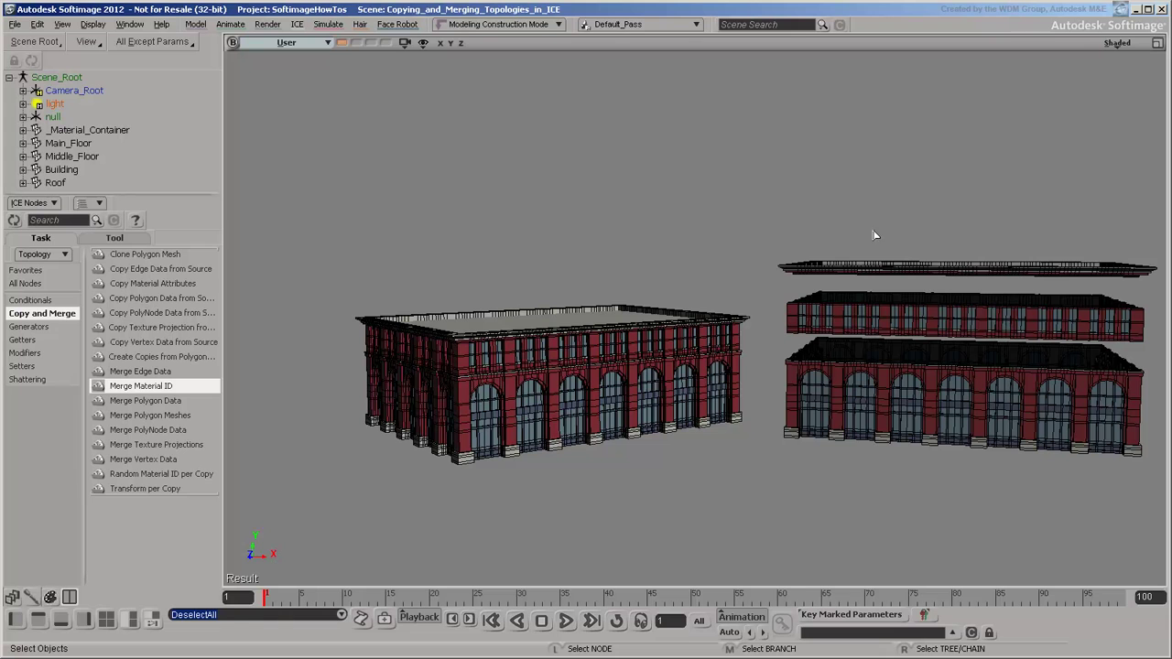
click(600, 385)
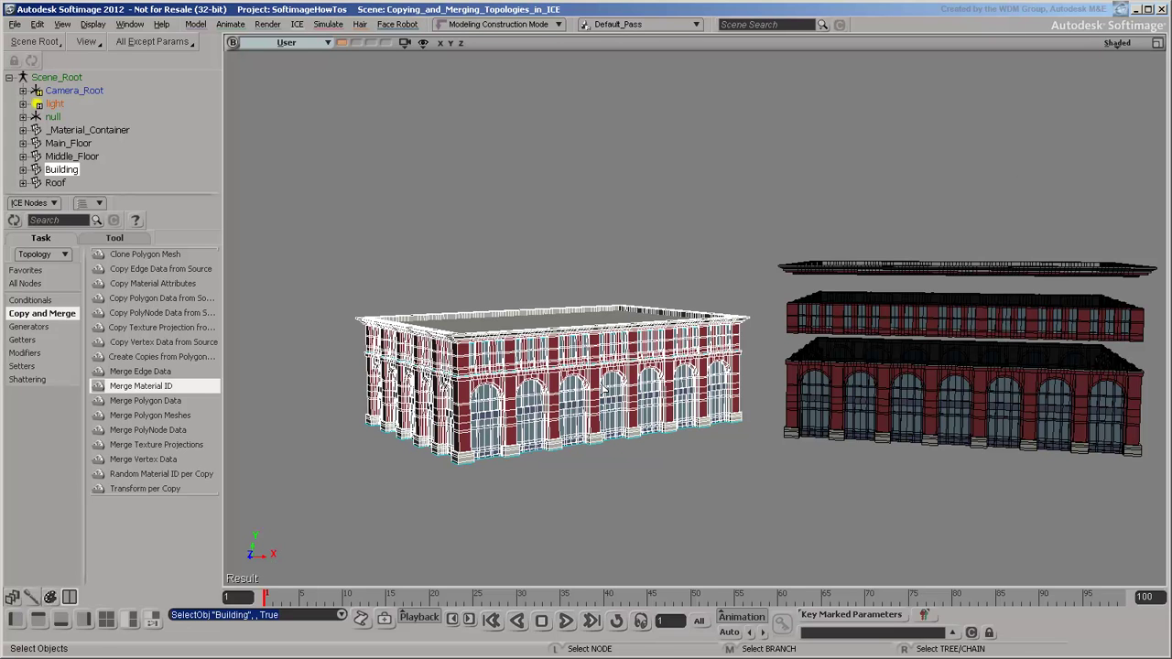
key(shift+z)
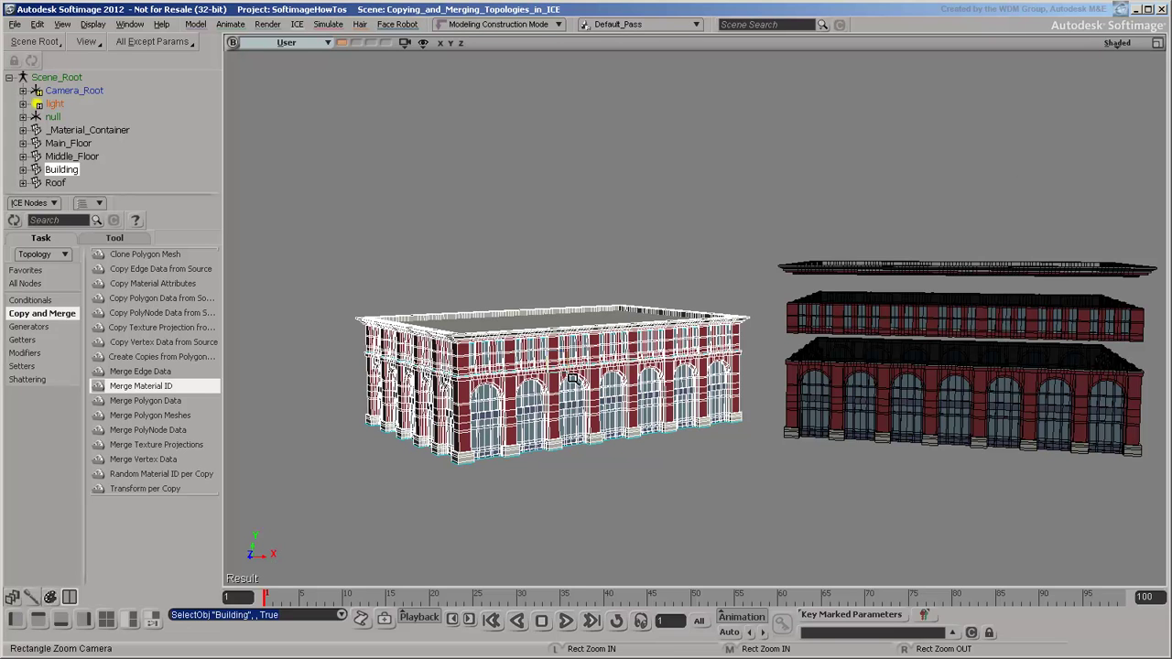
drag(581, 381, 577, 380)
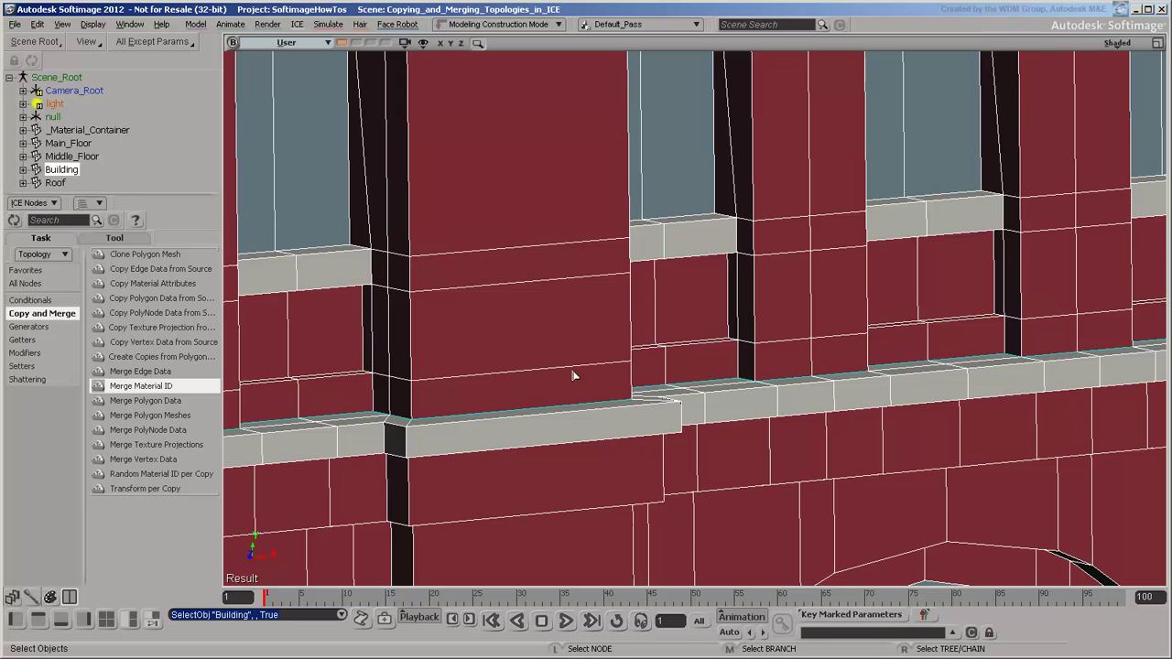
Apply Weld Boundary Edges to the Building mesh, accepting the default WeldEdges settings
click(196, 24)
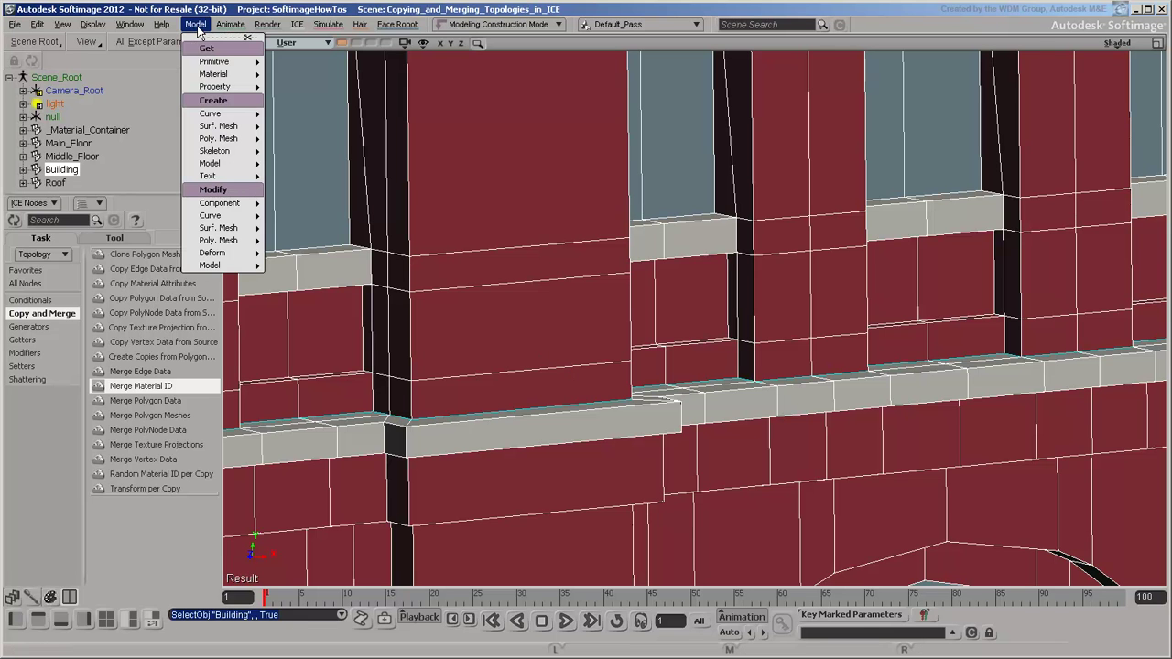
mouse_move(229, 243)
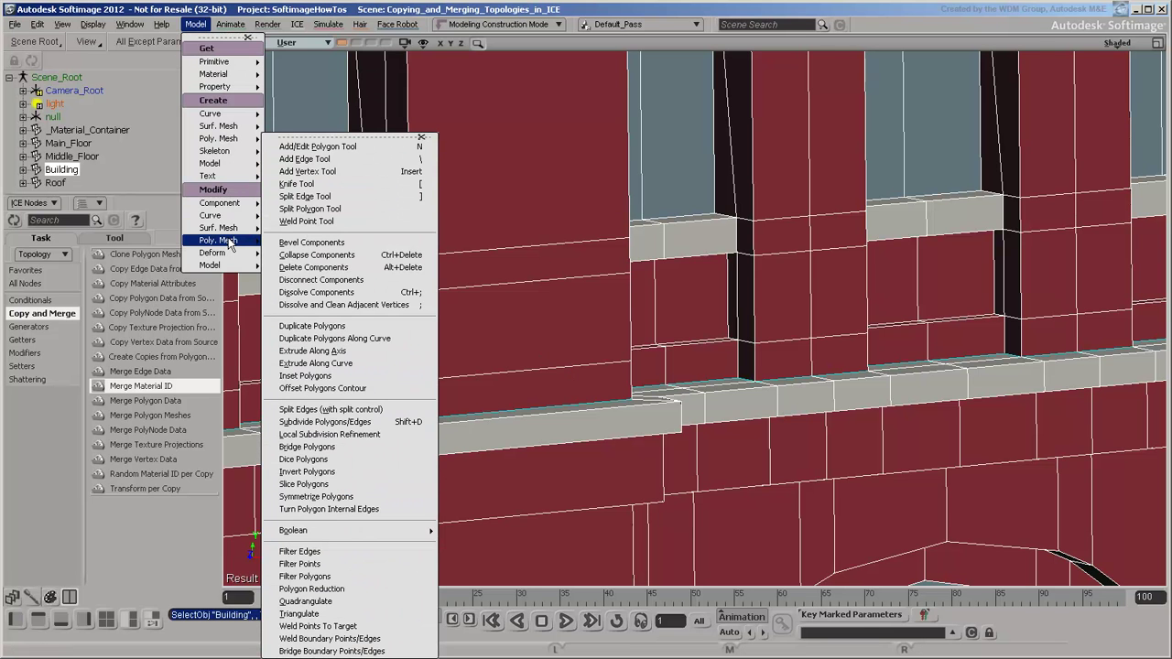
click(364, 643)
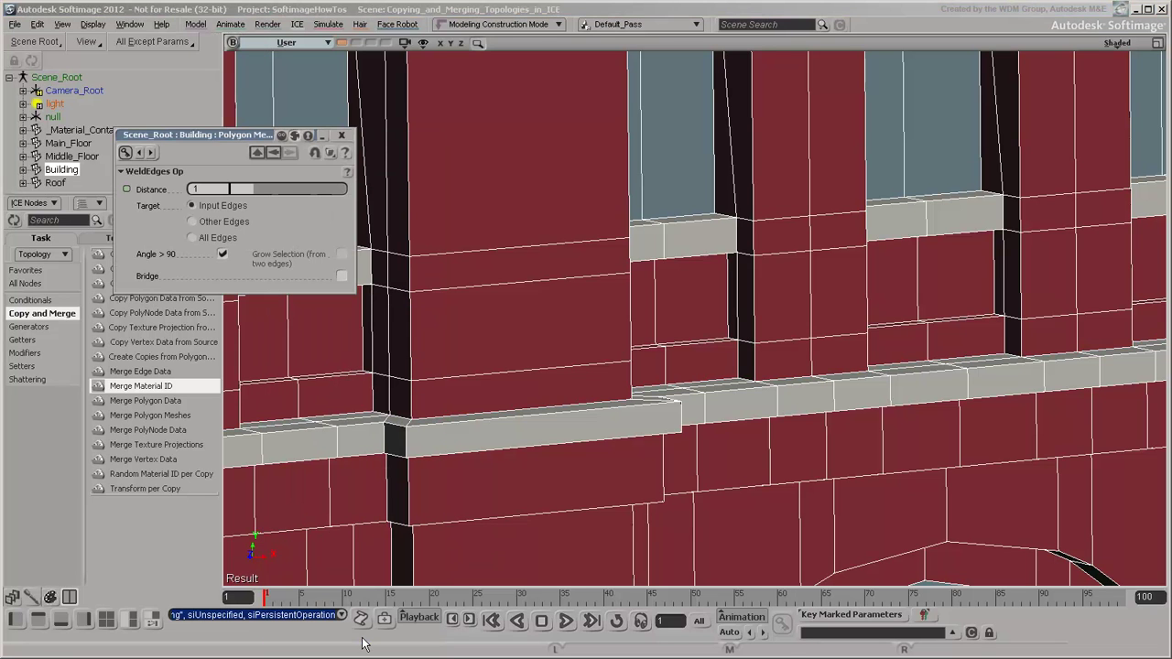
click(340, 135)
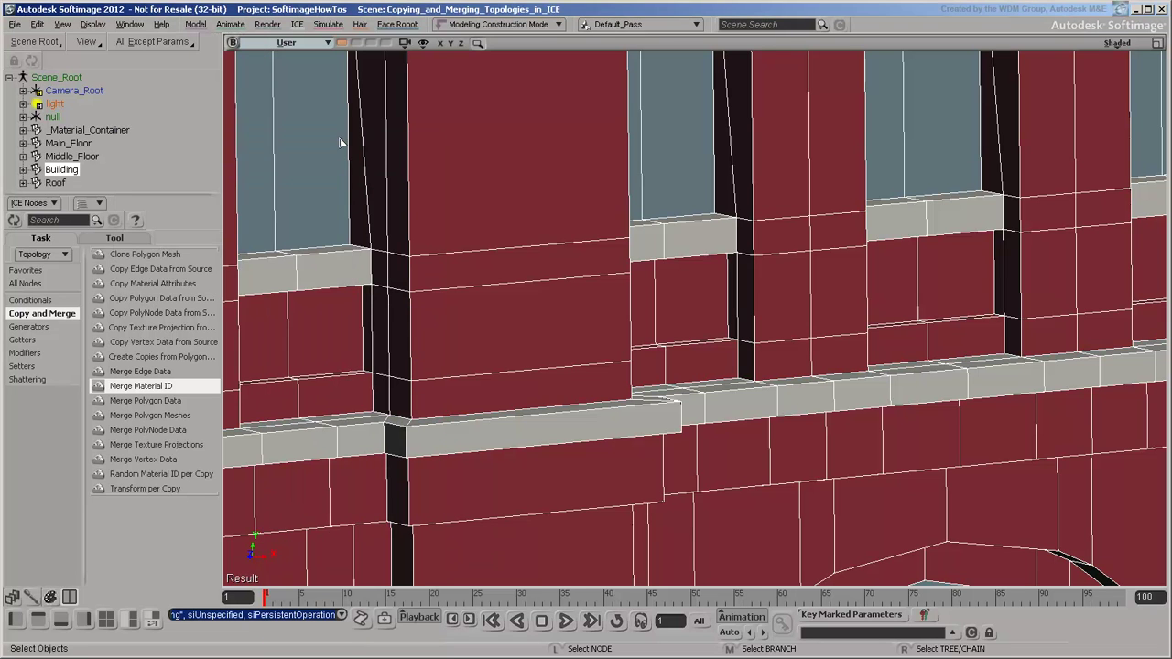
Expand Building in the explorer to show its WeldEdges Op above the ICETree, and frame the whole model
click(24, 170)
click(38, 104)
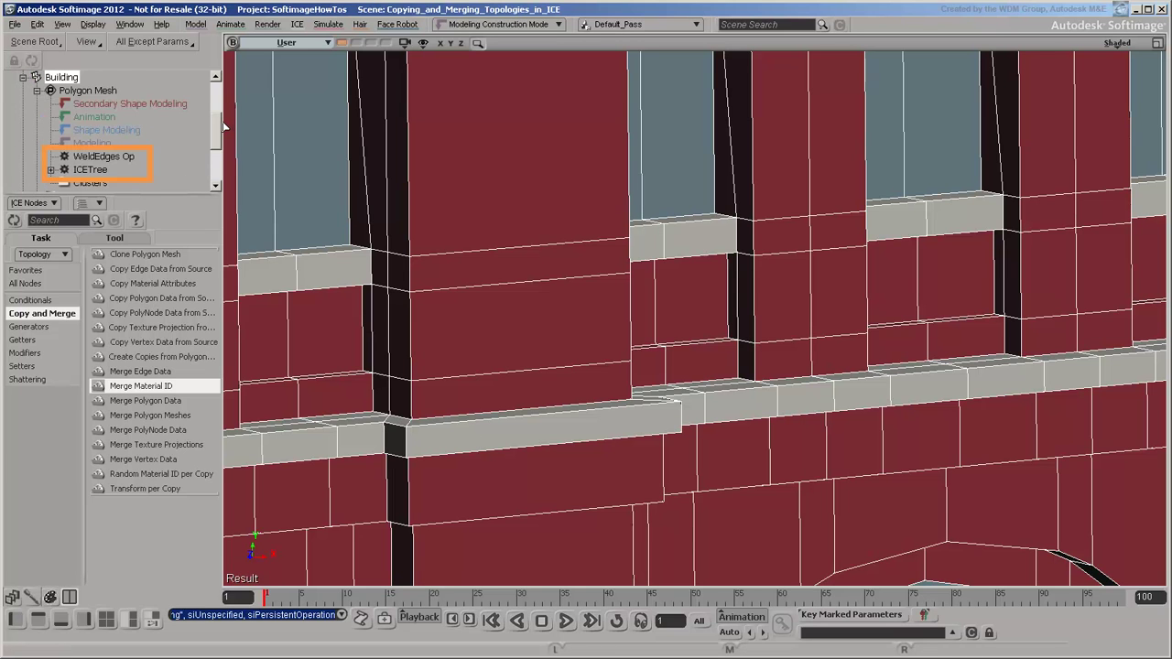
key(a)
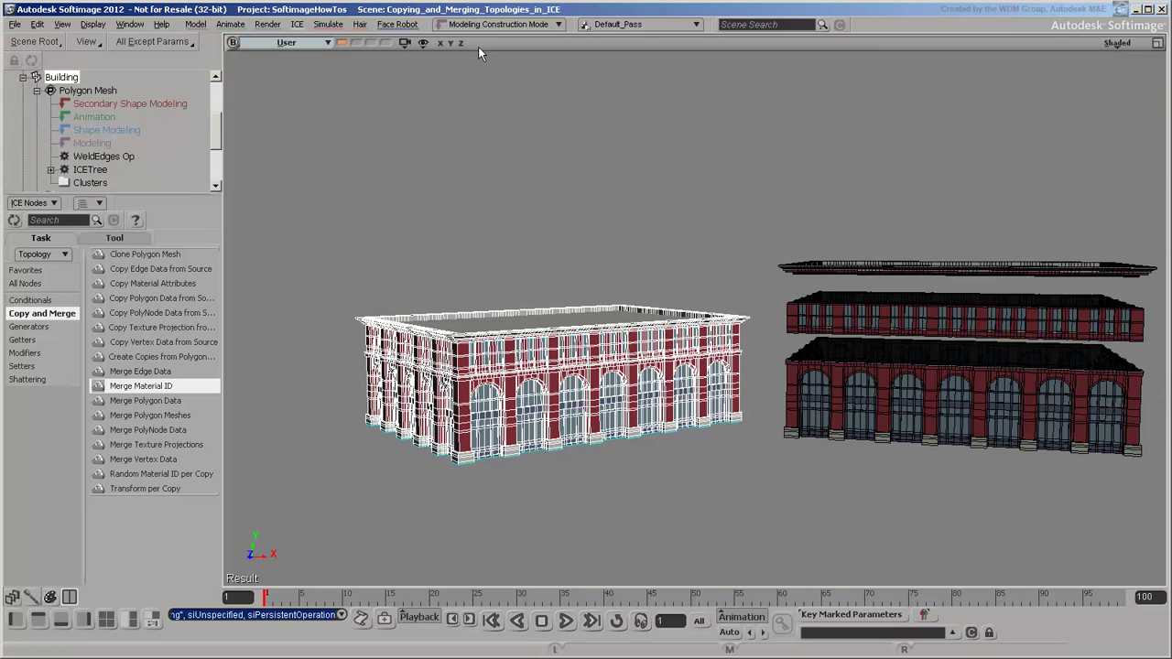
click(528, 144)
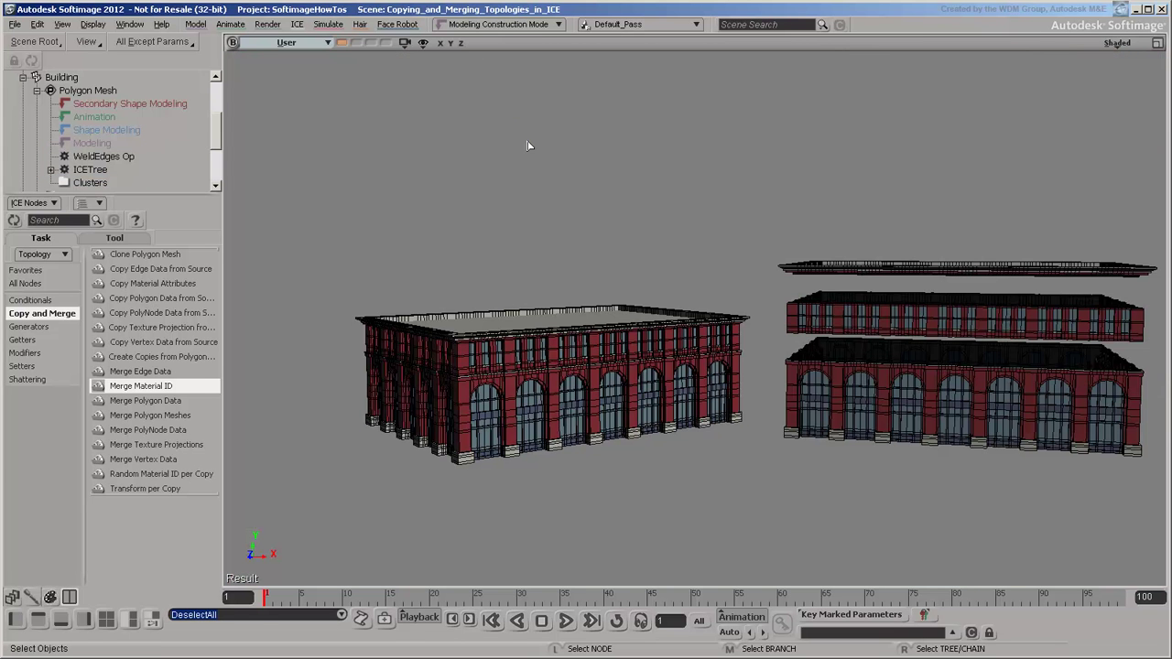